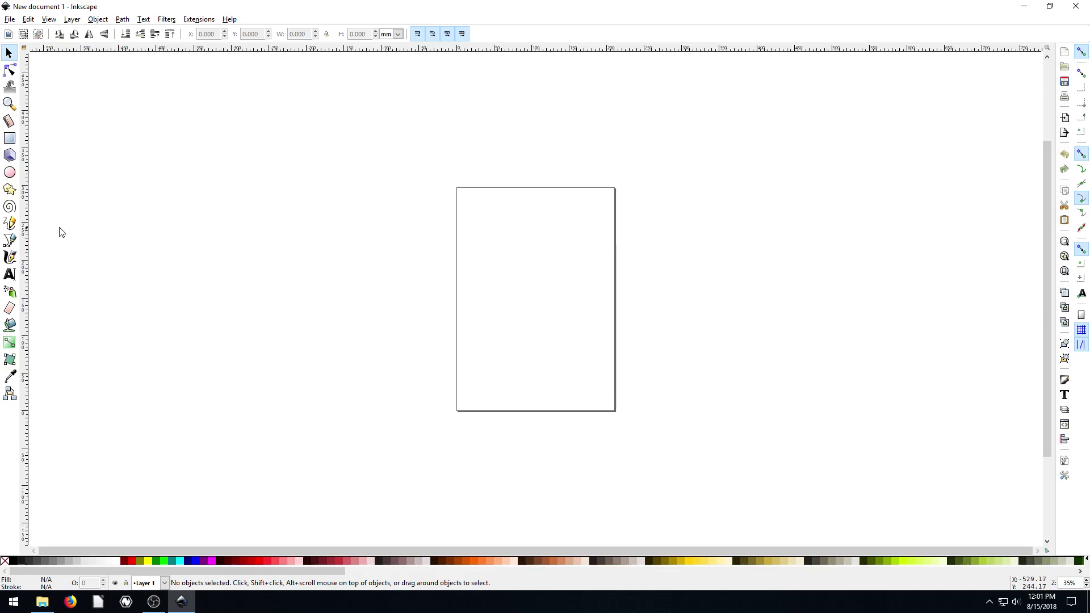
Draw an ellipse over the page and move it up toward the top-left corner
{"action": "left_click", "coordinate": [10, 172]}
{"action": "left_click_drag", "start_coordinate": [423, 244], "coordinate": [589, 370]}
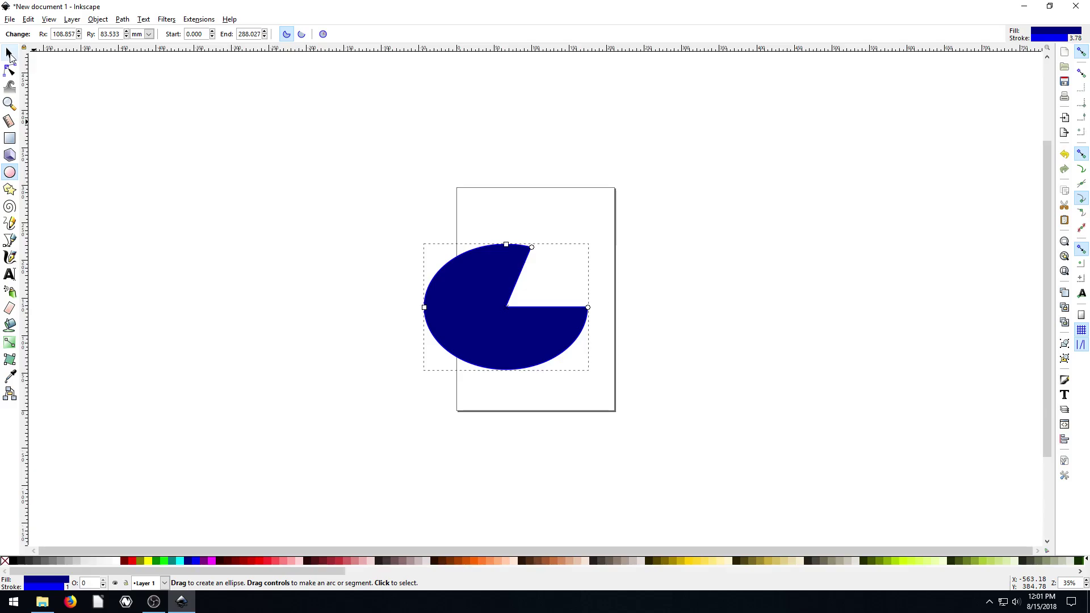
{"action": "left_click", "coordinate": [9, 54]}
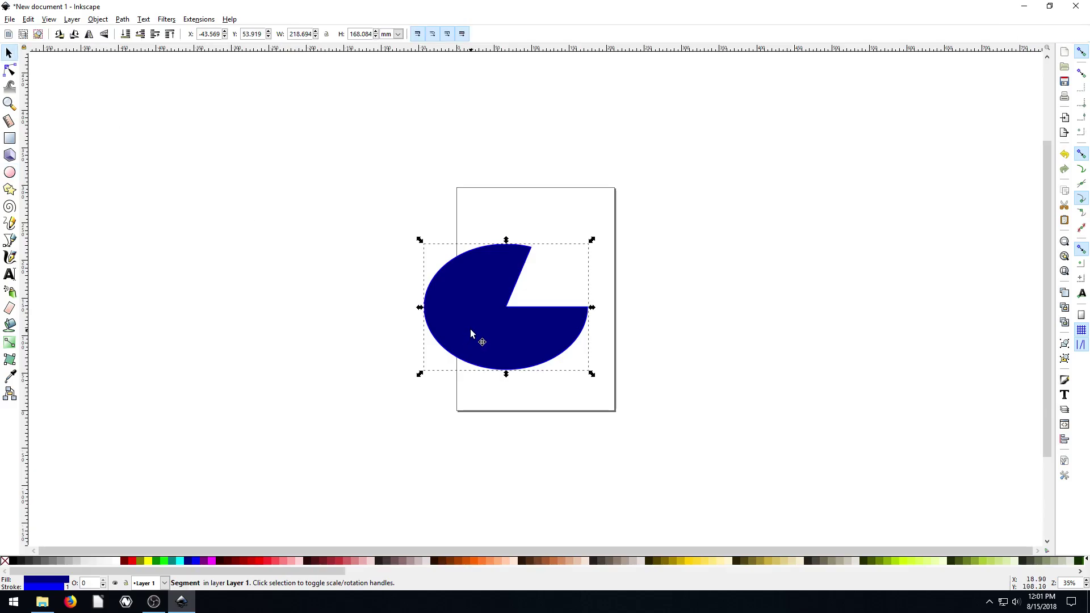
{"action": "left_click_drag", "start_coordinate": [469, 325], "coordinate": [424, 315]}
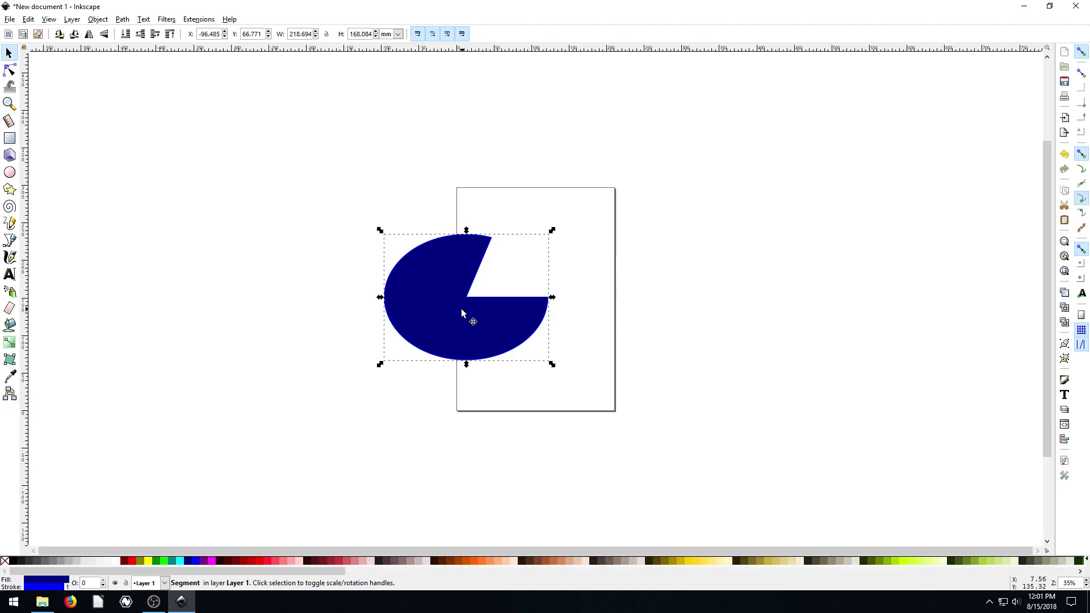
{"action": "left_click_drag", "start_coordinate": [436, 310], "coordinate": [452, 243]}
{"action": "key", "text": "plus"}
{"action": "key", "text": "plus"}
{"action": "scroll", "coordinate": [447, 246], "scroll_direction": "up", "scroll_amount": 8}
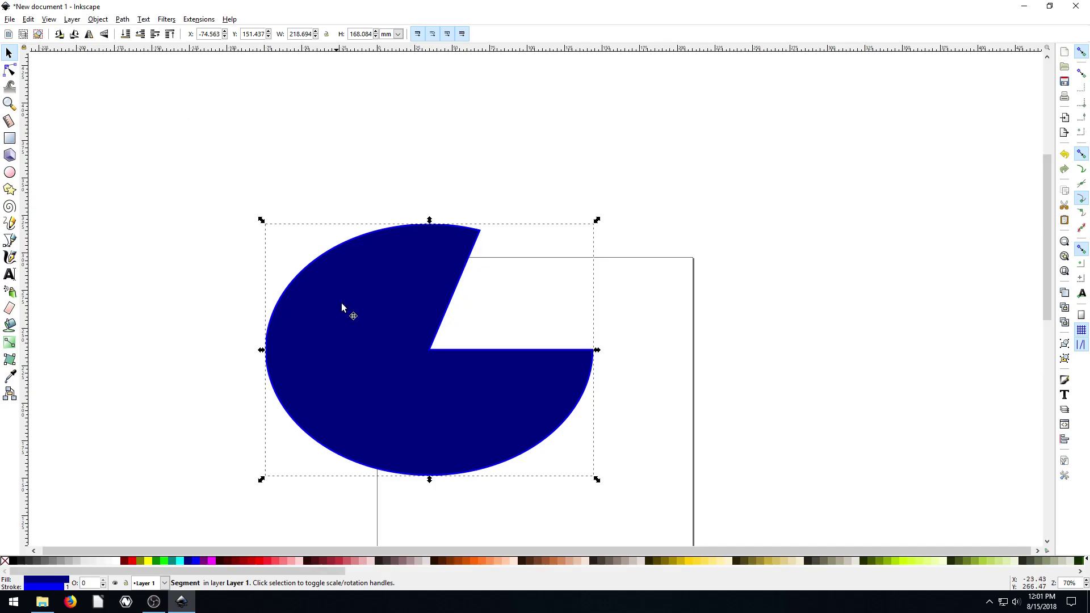
Turn the pie-shaped ellipse back into a whole ellipse
{"action": "key", "text": "e"}
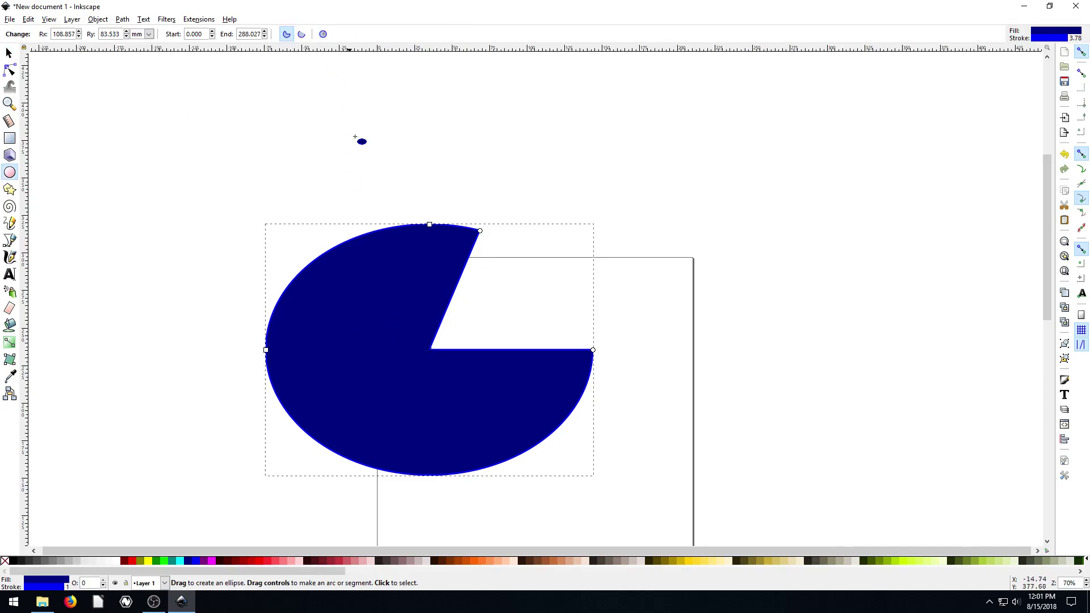
{"action": "left_click", "coordinate": [326, 36]}
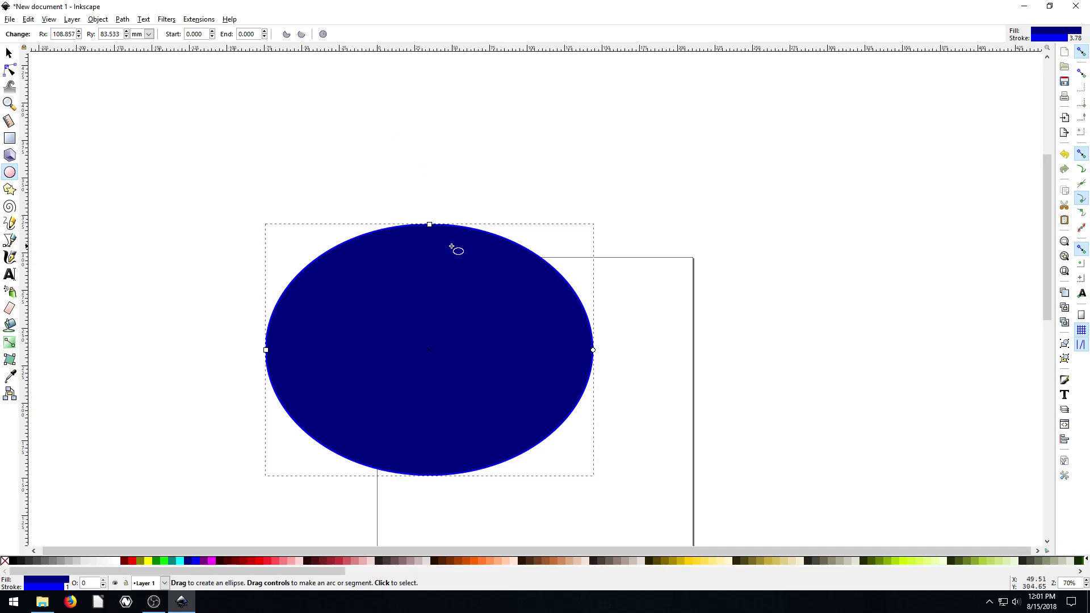
{"action": "left_click", "coordinate": [10, 55]}
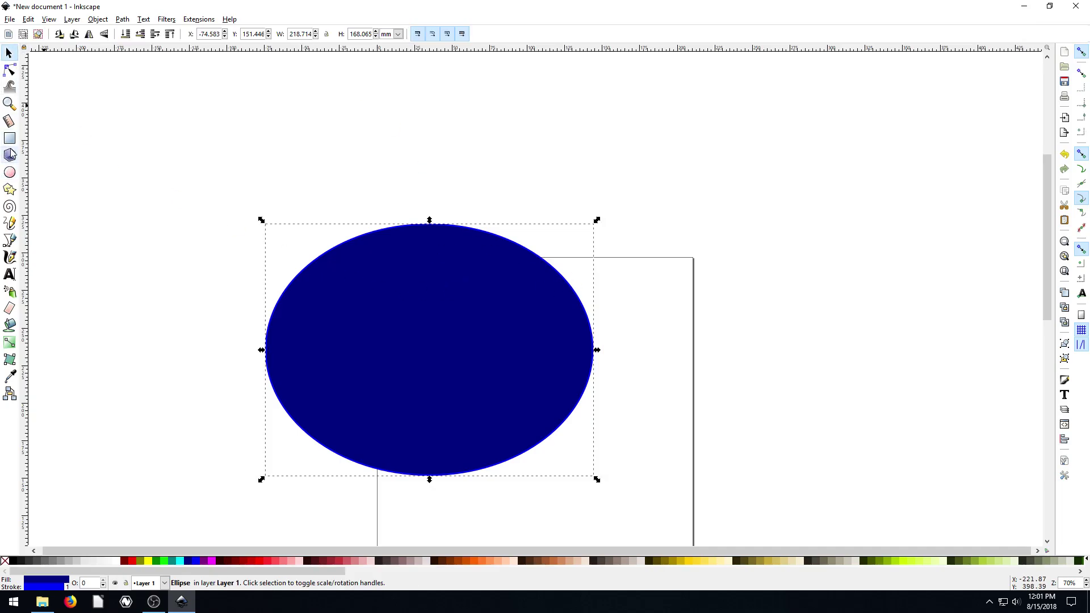
Draw a rectangle to the right of the ellipse and fill it red
{"action": "left_click", "coordinate": [10, 138]}
{"action": "left_click_drag", "start_coordinate": [603, 209], "coordinate": [912, 381]}
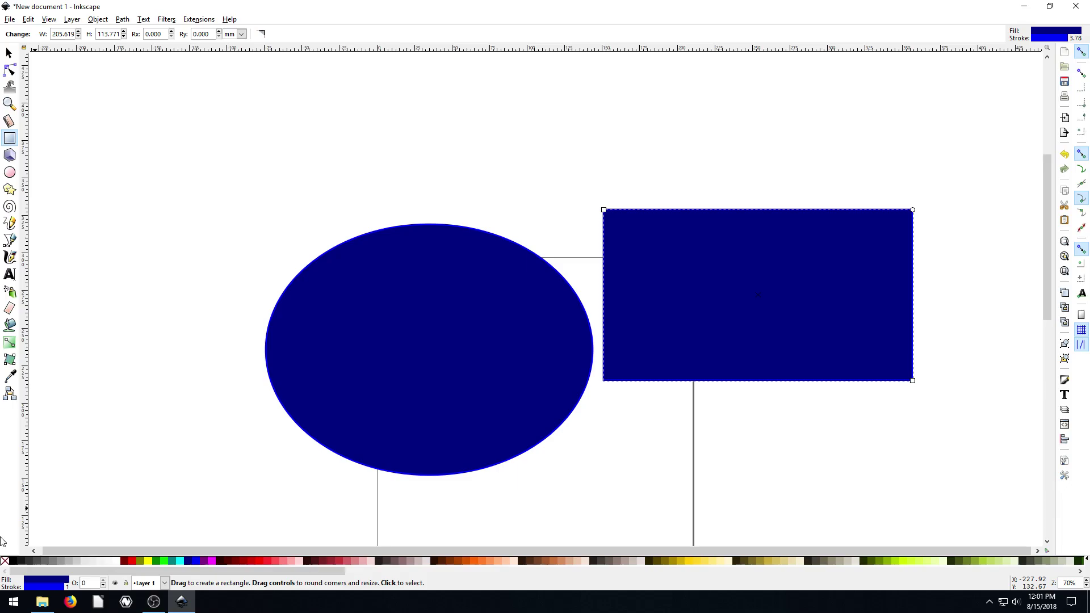
{"action": "left_click", "coordinate": [134, 563]}
{"action": "left_click", "coordinate": [144, 345]}
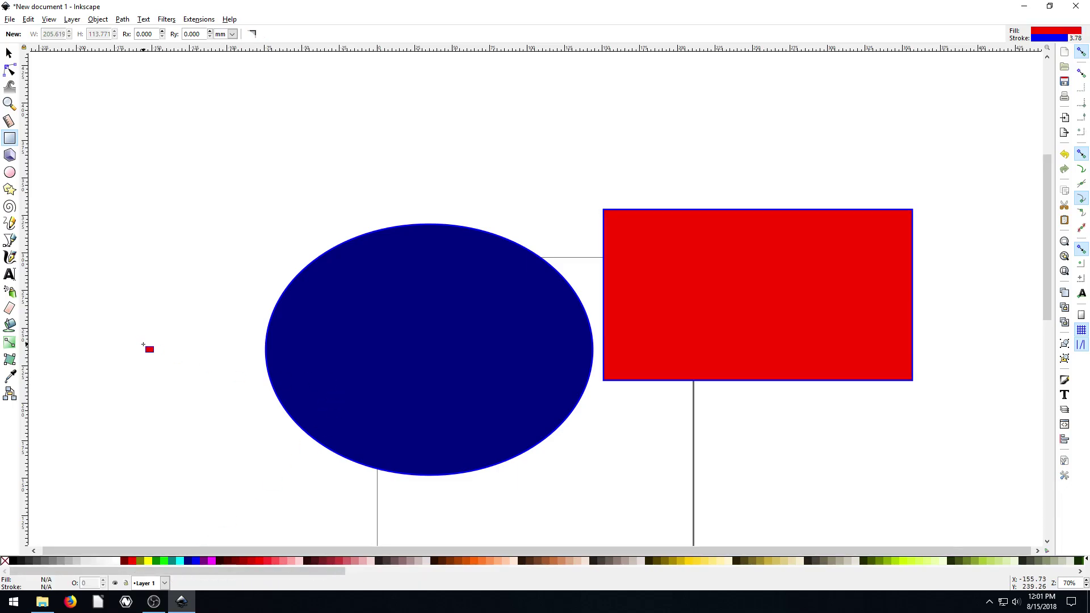
Move the ellipse up and to the left
{"action": "left_click", "coordinate": [8, 53]}
{"action": "left_click_drag", "start_coordinate": [409, 325], "coordinate": [355, 277]}
{"action": "scroll", "coordinate": [486, 335], "scroll_direction": "down", "scroll_amount": 5}
{"action": "scroll", "coordinate": [480, 340], "scroll_direction": "up", "scroll_amount": 5}
Widen the ellipse and tuck it over the rectangle's top edge
{"action": "key", "text": "minus"}
{"action": "key", "text": "minus"}
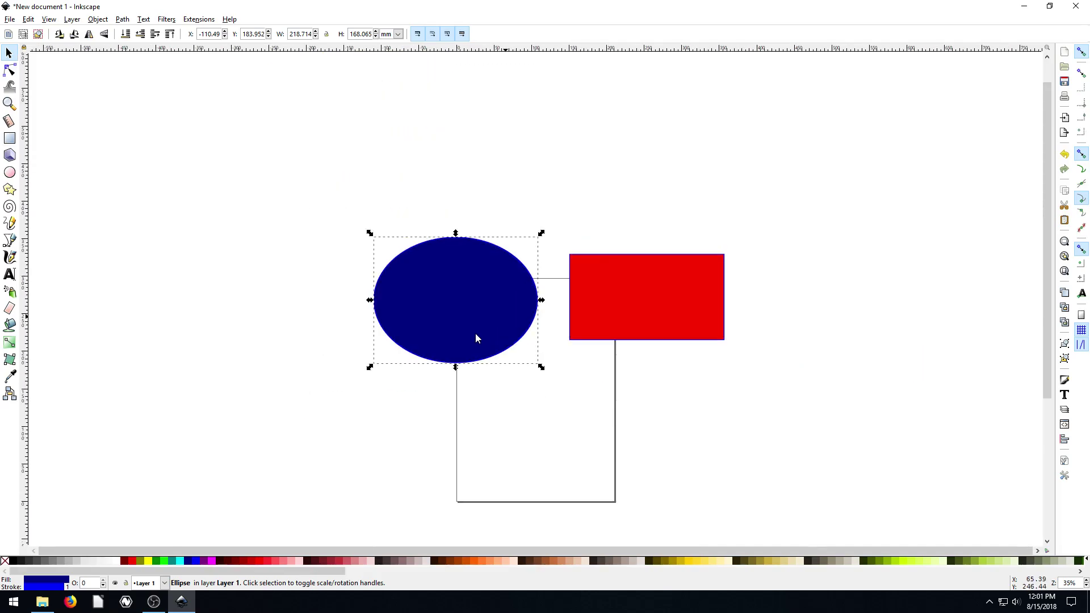
{"action": "mouse_move", "coordinate": [614, 307]}
{"action": "left_mouse_down"}
{"action": "mouse_move", "coordinate": [574, 334]}
{"action": "mouse_move", "coordinate": [608, 302]}
{"action": "left_mouse_up"}
{"action": "left_click_drag", "start_coordinate": [465, 313], "coordinate": [575, 254]}
{"action": "left_click_drag", "start_coordinate": [676, 245], "coordinate": [784, 245]}
{"action": "left_click_drag", "start_coordinate": [627, 326], "coordinate": [624, 343]}
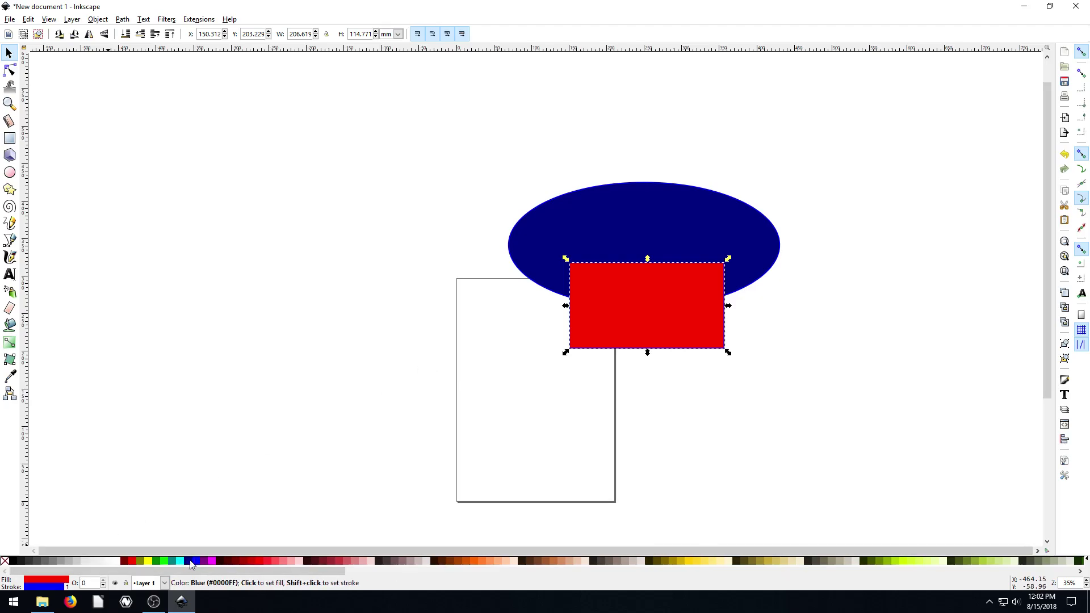
Fill both the rectangle and the ellipse black
{"action": "left_click", "coordinate": [18, 562]}
{"action": "left_click", "coordinate": [585, 188]}
{"action": "left_click", "coordinate": [18, 562]}
{"action": "left_click", "coordinate": [272, 386]}
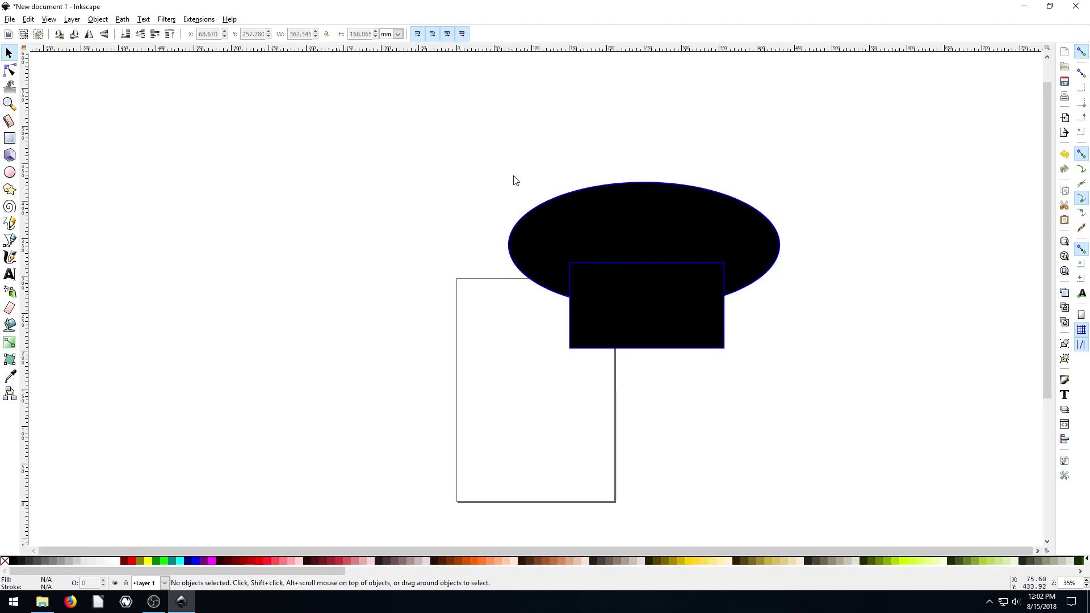
{"action": "mouse_move", "coordinate": [622, 321]}
{"action": "left_mouse_down"}
{"action": "mouse_move", "coordinate": [597, 316]}
{"action": "mouse_move", "coordinate": [628, 331]}
{"action": "mouse_move", "coordinate": [618, 331]}
{"action": "left_mouse_up"}
{"action": "left_click", "coordinate": [458, 182]}
Select both shapes and merge them with Path > Union into one loaf path
{"action": "left_click_drag", "start_coordinate": [443, 148], "coordinate": [853, 416]}
{"action": "left_click", "coordinate": [125, 23]}
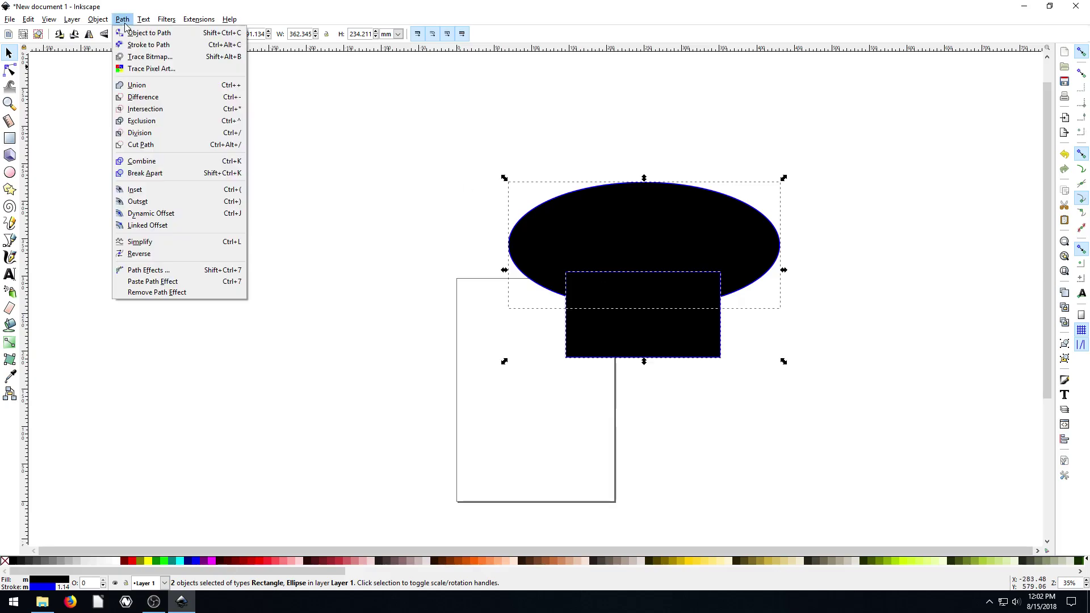
{"action": "left_click", "coordinate": [137, 85]}
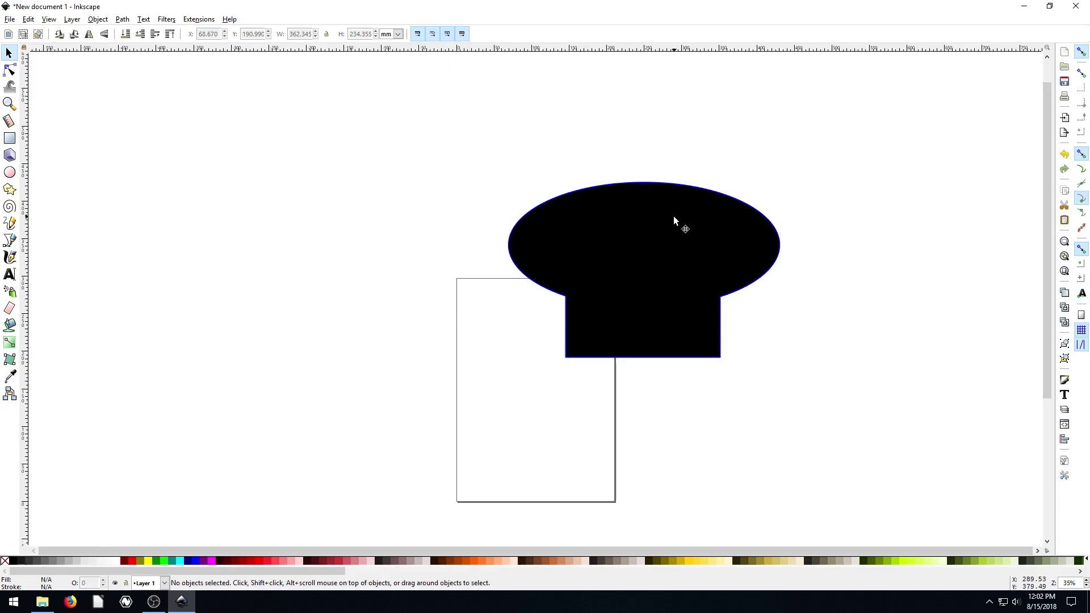
Reposition the merged black shape up and to the left of the page
{"action": "left_click_drag", "start_coordinate": [674, 219], "coordinate": [530, 230]}
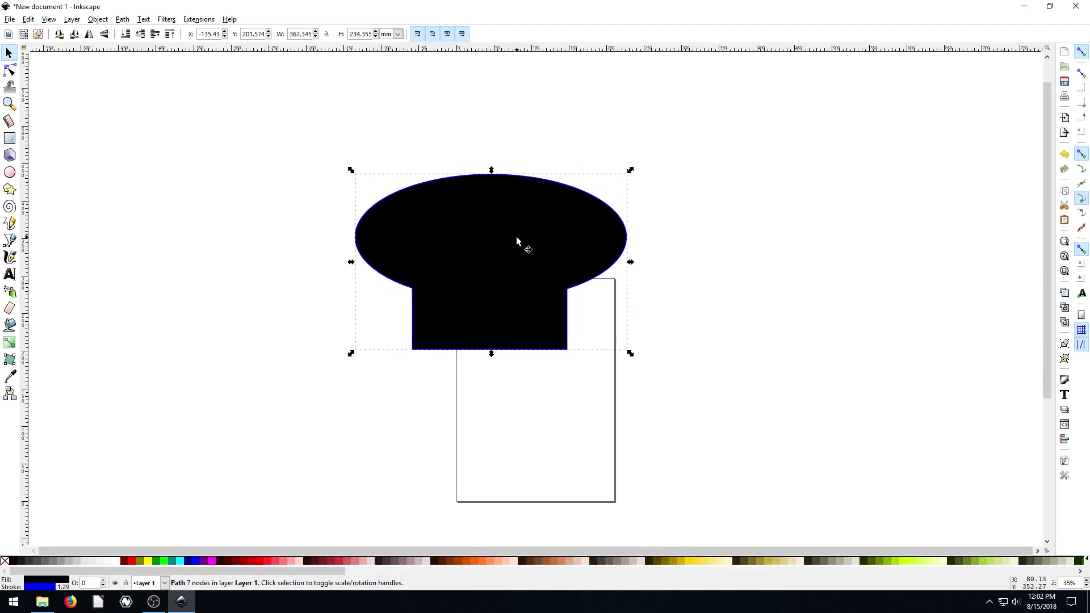
{"action": "key", "text": "ctrl+shift+g"}
{"action": "left_click_drag", "start_coordinate": [485, 239], "coordinate": [521, 237]}
{"action": "left_click_drag", "start_coordinate": [487, 334], "coordinate": [505, 243]}
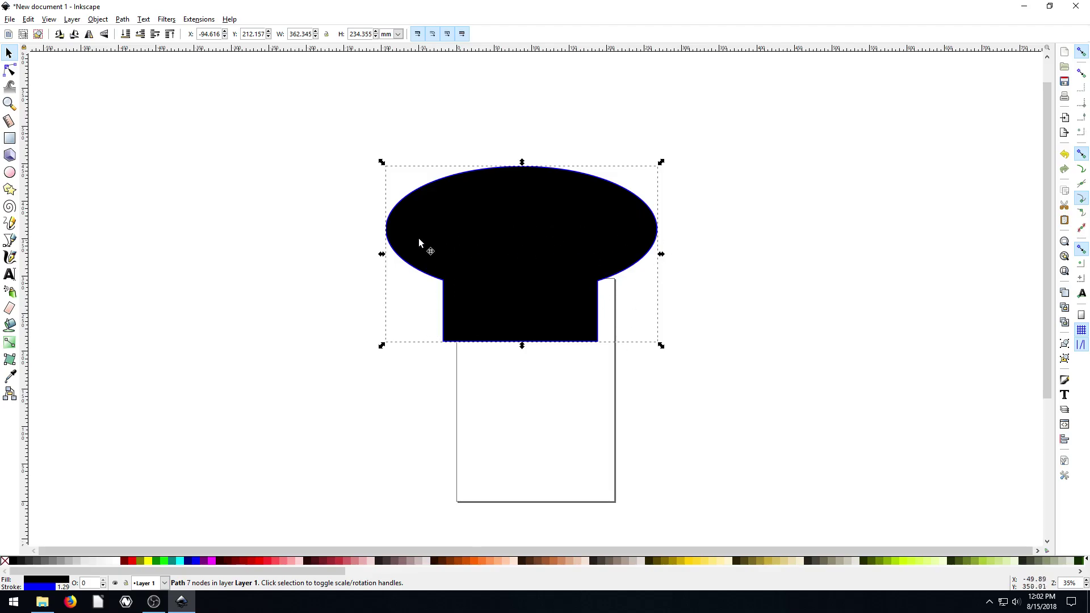
{"action": "left_click_drag", "start_coordinate": [534, 230], "coordinate": [302, 211]}
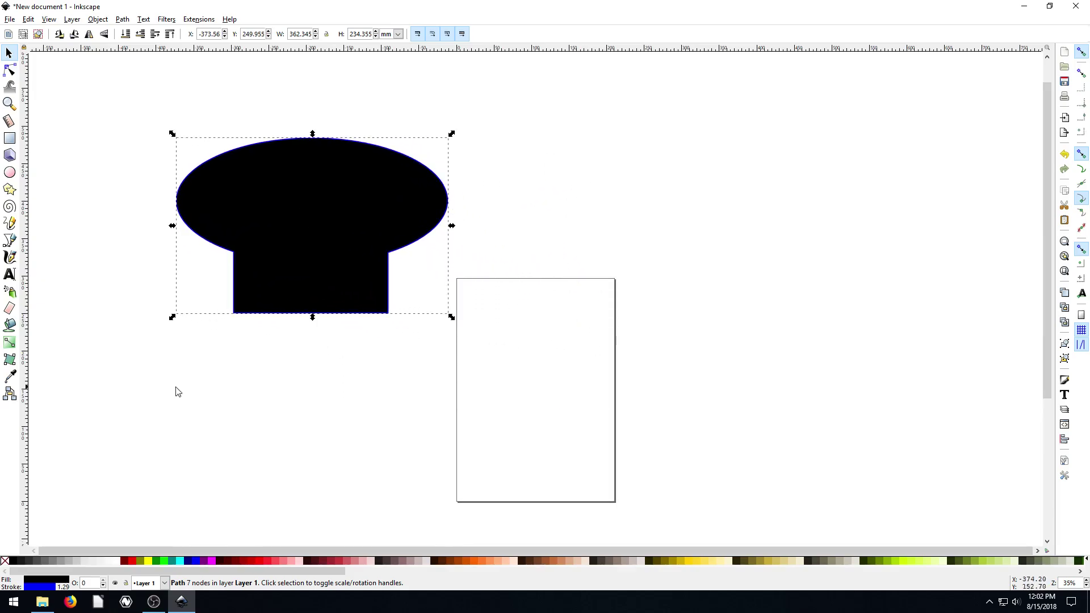
Fill the loaf shape peach and move it to the right of the page
{"action": "left_click", "coordinate": [460, 562]}
{"action": "left_click", "coordinate": [485, 560]}
{"action": "left_click", "coordinate": [480, 562]}
{"action": "left_click", "coordinate": [496, 561]}
{"action": "left_click", "coordinate": [345, 450]}
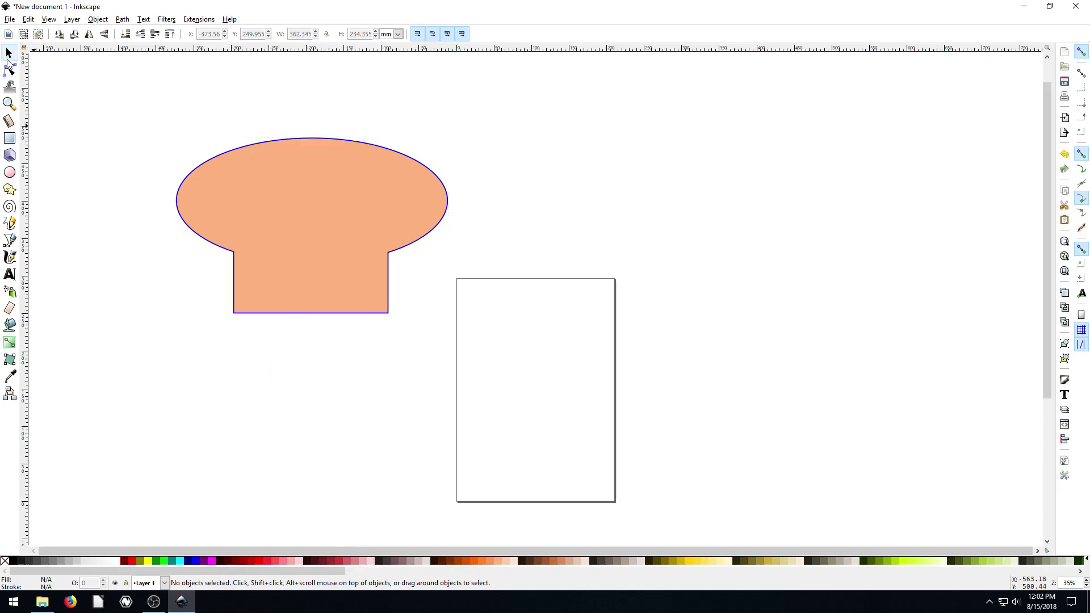
{"action": "left_click_drag", "start_coordinate": [252, 182], "coordinate": [750, 179]}
Draw an ellipse left of the page and duplicate it as a second ear
{"action": "left_click", "coordinate": [110, 191]}
{"action": "key", "text": "e"}
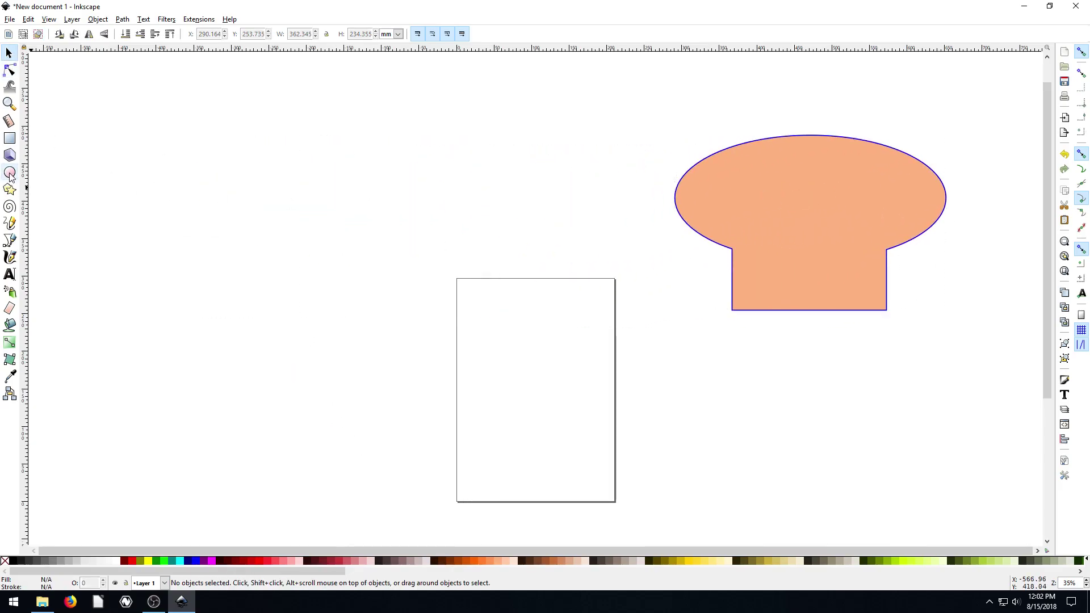
{"action": "left_click_drag", "start_coordinate": [255, 189], "coordinate": [370, 282]}
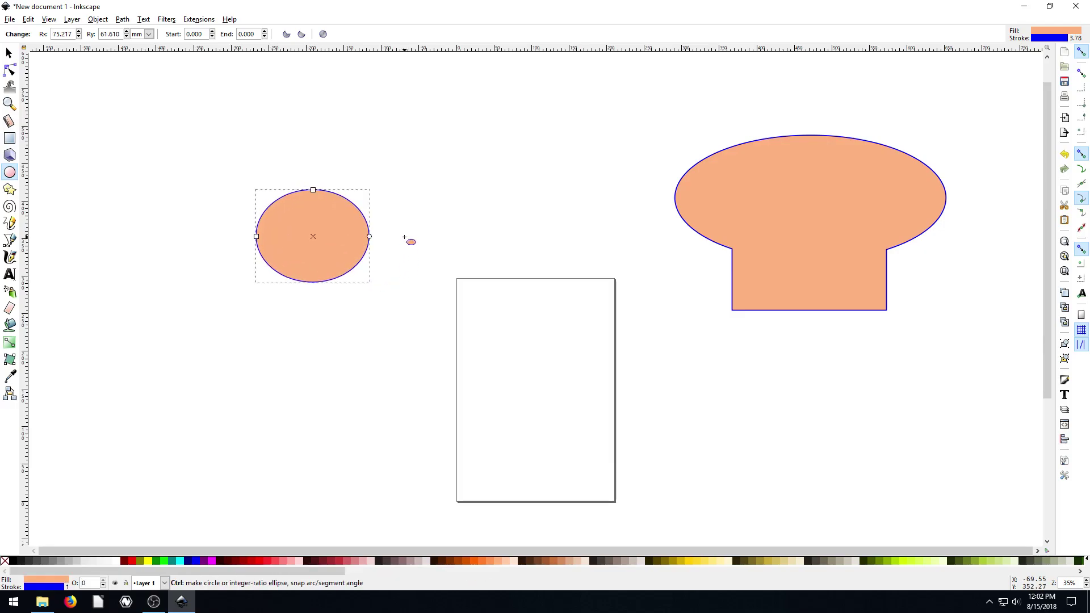
{"action": "left_click", "coordinate": [9, 53]}
{"action": "key", "text": "ctrl+d"}
{"action": "left_click_drag", "start_coordinate": [316, 214], "coordinate": [458, 217]}
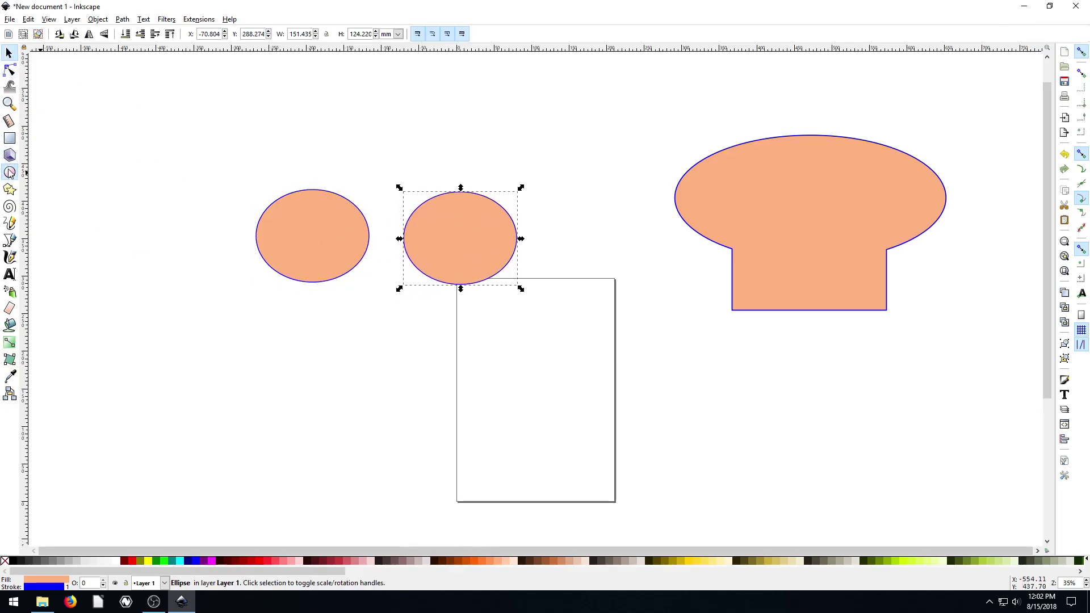
Draw a large head circle below the ears, fill all three blue, and adjust its position
{"action": "left_click", "coordinate": [10, 173]}
{"action": "left_click_drag", "start_coordinate": [300, 415], "coordinate": [478, 248]}
{"action": "left_click", "coordinate": [8, 53]}
{"action": "left_click_drag", "start_coordinate": [165, 109], "coordinate": [567, 451]}
{"action": "left_click", "coordinate": [197, 561]}
{"action": "left_click", "coordinate": [199, 419]}
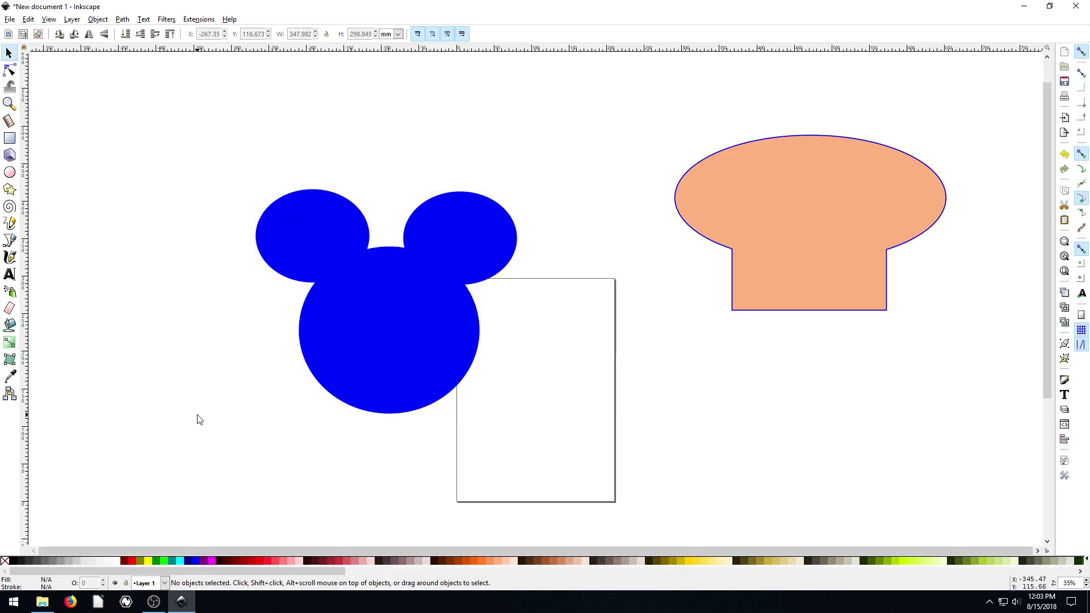
{"action": "left_click_drag", "start_coordinate": [356, 387], "coordinate": [379, 372]}
{"action": "left_click", "coordinate": [191, 417]}
{"action": "left_click", "coordinate": [200, 433]}
Group the three ellipses with Ctrl+G and move the group up and left
{"action": "left_click_drag", "start_coordinate": [182, 146], "coordinate": [557, 458]}
{"action": "key", "text": "ctrl+g"}
{"action": "left_click_drag", "start_coordinate": [419, 381], "coordinate": [363, 351]}
{"action": "left_click", "coordinate": [812, 210]}
{"action": "left_click", "coordinate": [326, 287]}
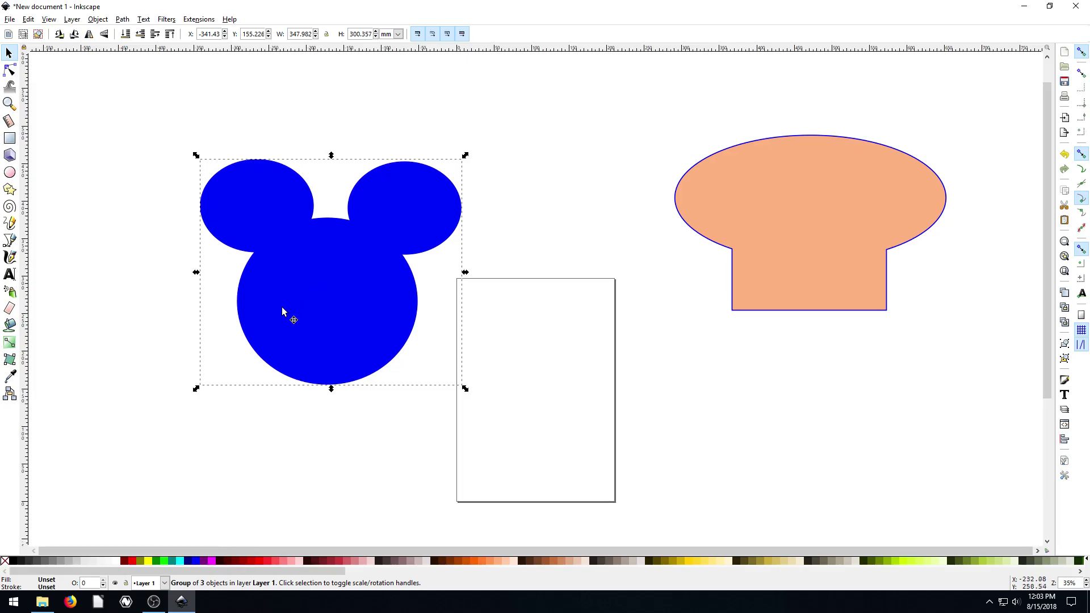
Give the mouse-head group red outlines
{"action": "left_click", "coordinate": [131, 562], "text": "shift"}
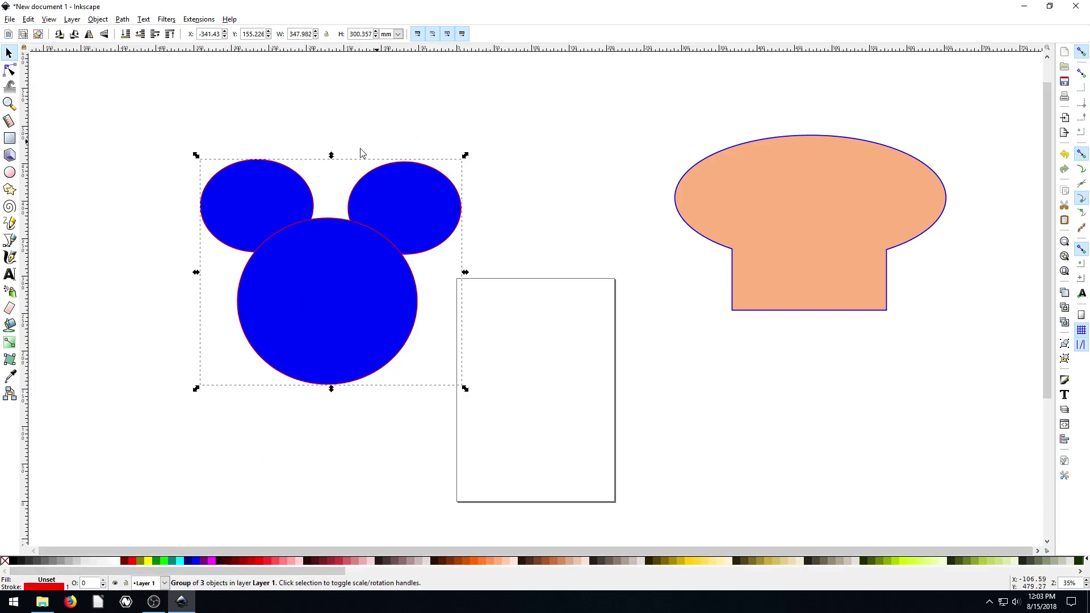
{"action": "key", "text": "plus"}
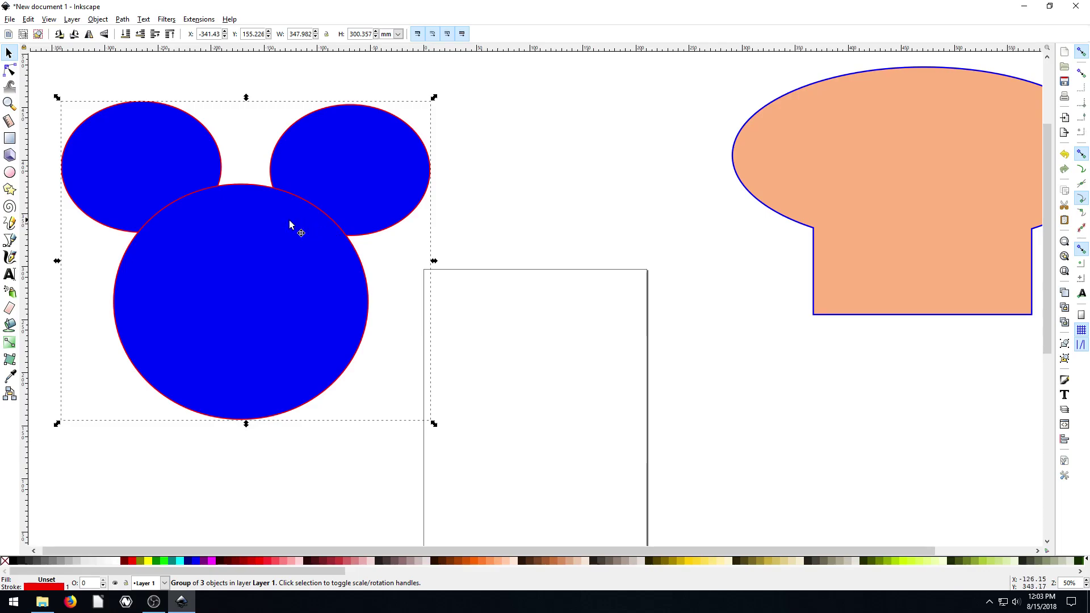
{"action": "left_click_drag", "start_coordinate": [280, 231], "coordinate": [498, 308]}
{"action": "scroll", "coordinate": [533, 325], "scroll_direction": "down", "scroll_amount": 2}
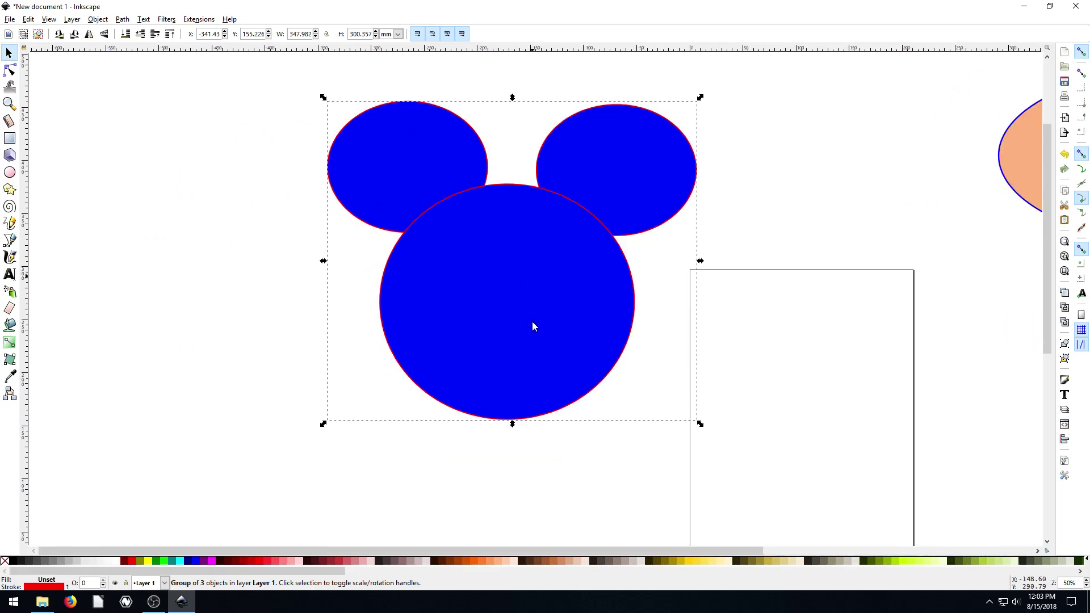
{"action": "key", "text": "minus"}
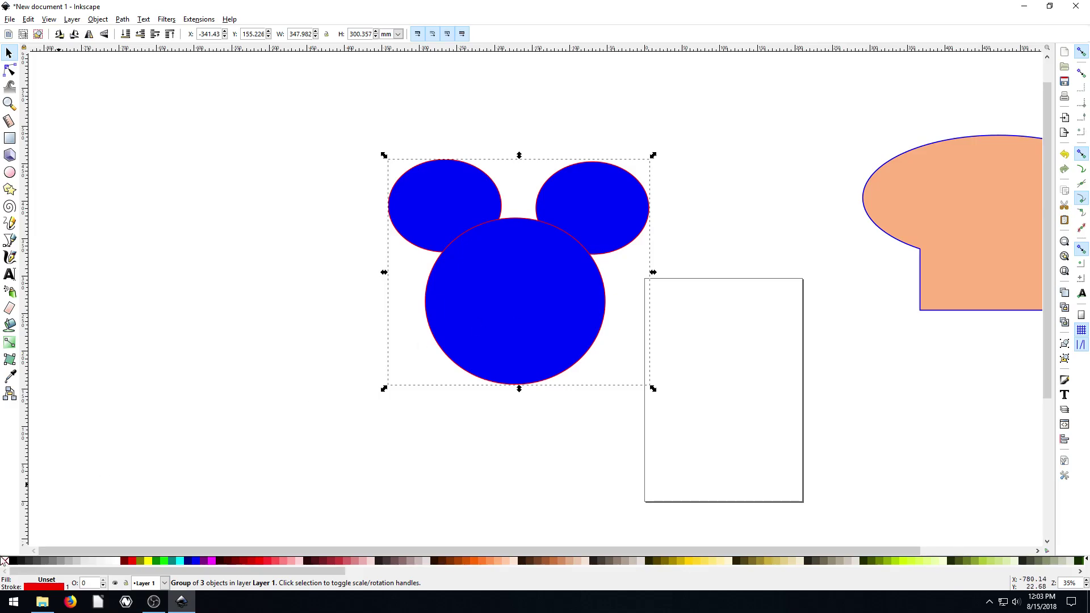
Set the red outline width to 3 from the status-bar stroke-width menu
{"action": "right_click", "coordinate": [66, 586]}
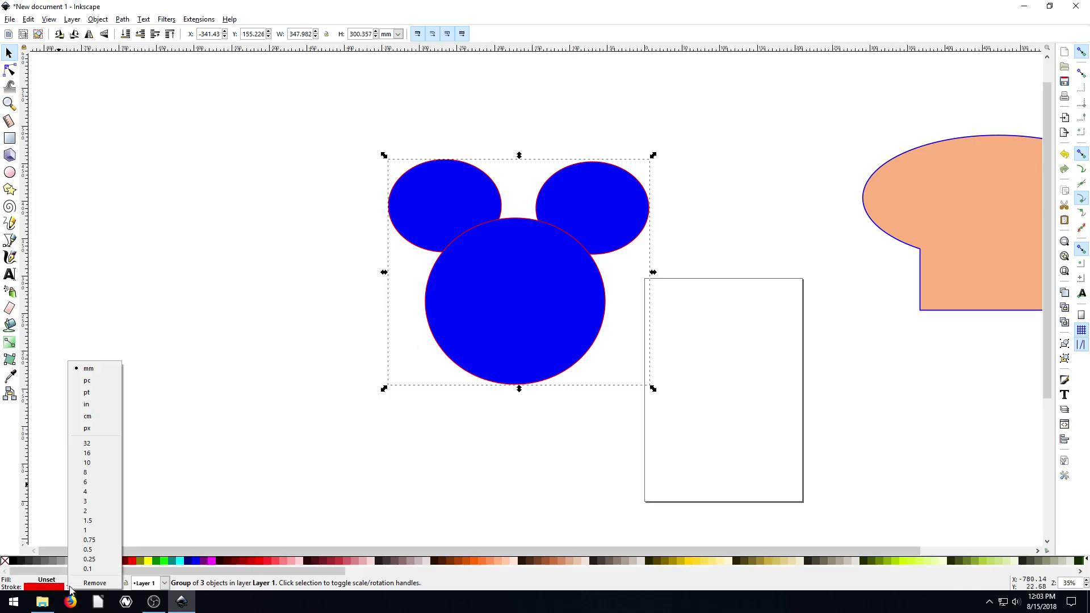
{"action": "left_click", "coordinate": [87, 507]}
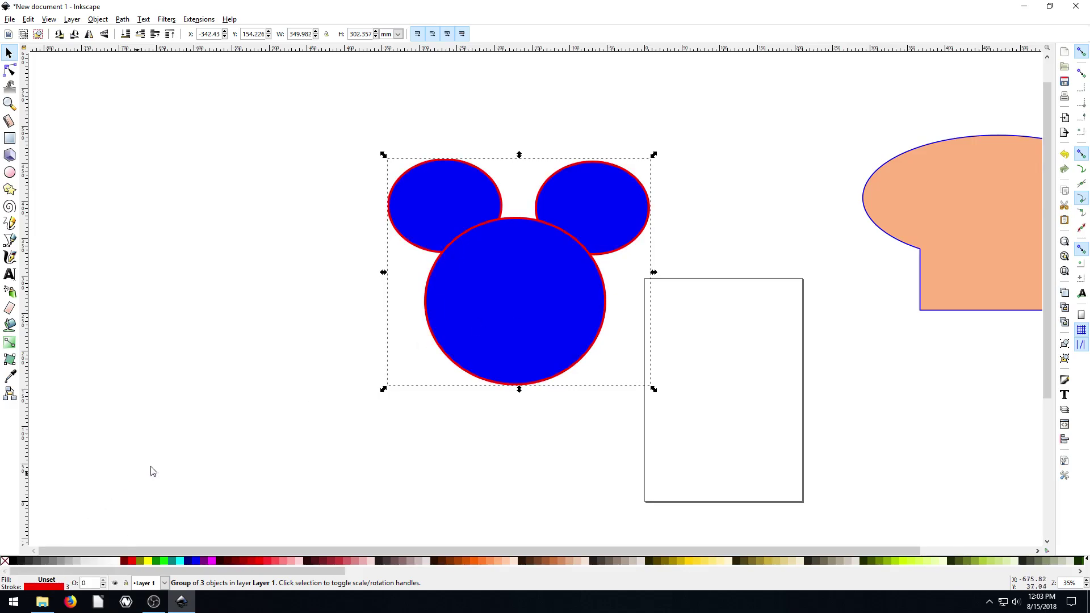
{"action": "right_click", "coordinate": [68, 589]}
{"action": "left_click", "coordinate": [87, 506]}
{"action": "left_click", "coordinate": [221, 389]}
{"action": "key", "text": "plus"}
{"action": "key", "text": "plus"}
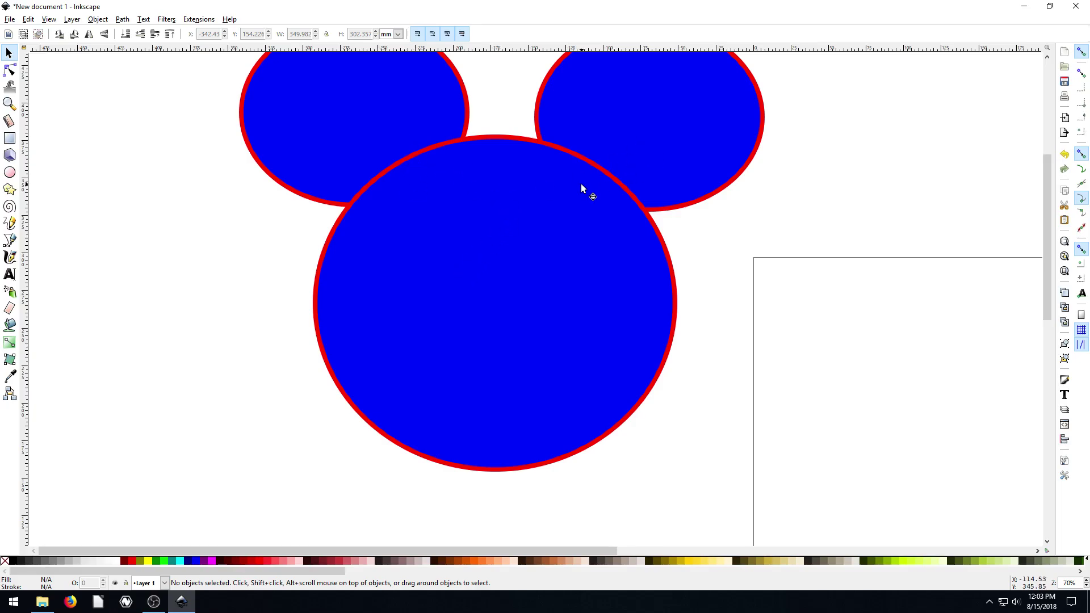
{"action": "key", "text": "minus"}
{"action": "scroll", "coordinate": [487, 221], "scroll_direction": "up", "scroll_amount": 2}
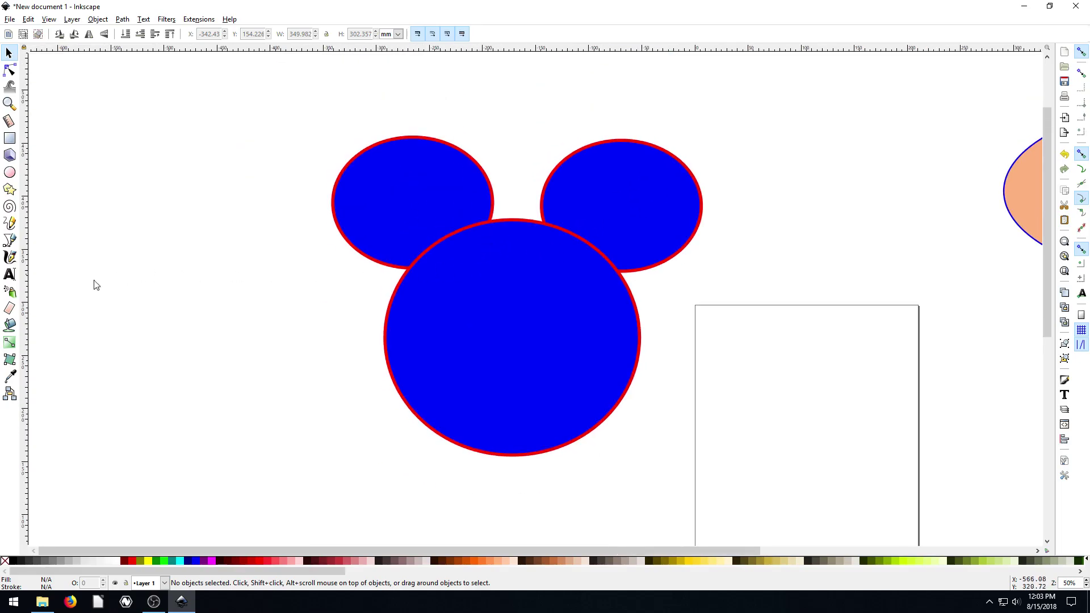
{"action": "left_click", "coordinate": [9, 308]}
Try erasing at the ear junction, then move the head right and ungroup it into three ellipses
{"action": "left_click_drag", "start_coordinate": [429, 261], "coordinate": [481, 226]}
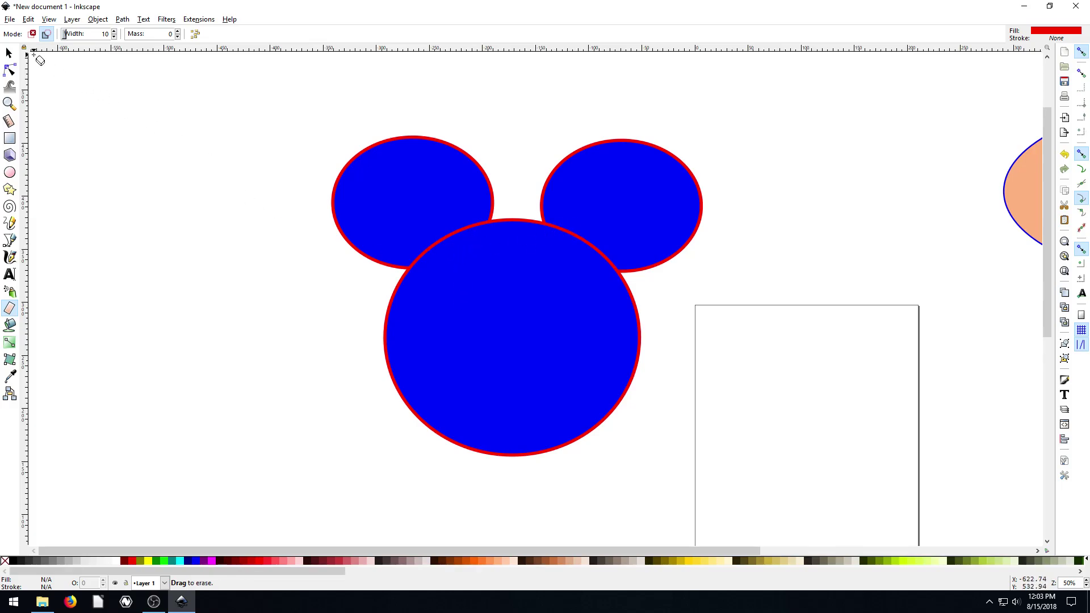
{"action": "left_click", "coordinate": [9, 53]}
{"action": "left_click_drag", "start_coordinate": [188, 60], "coordinate": [803, 472]}
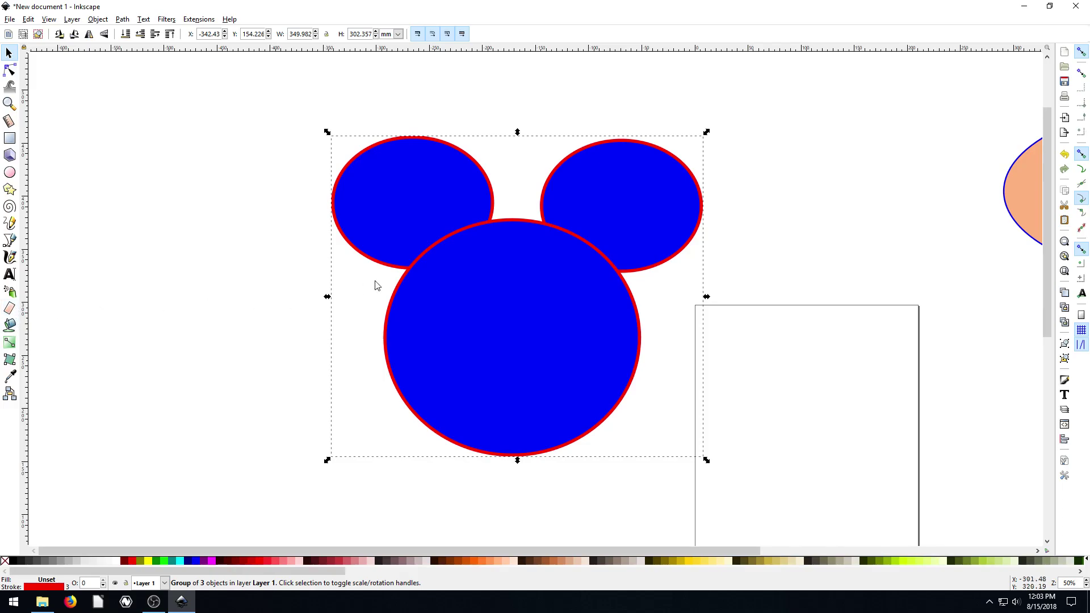
{"action": "left_click_drag", "start_coordinate": [393, 257], "coordinate": [460, 251]}
{"action": "key", "text": "ctrl+shift+g"}
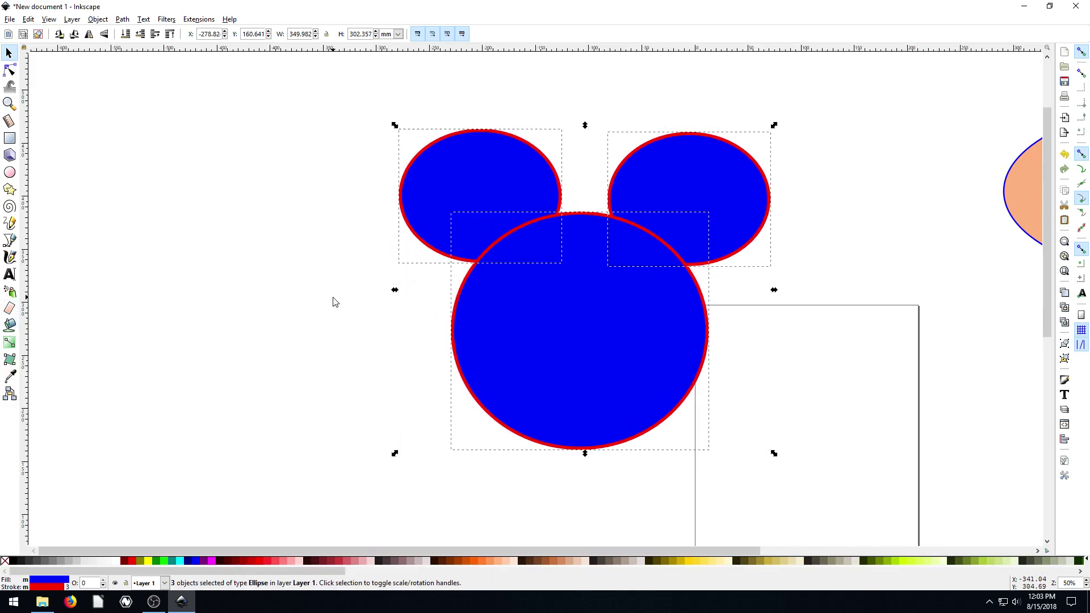
{"action": "left_click", "coordinate": [326, 300]}
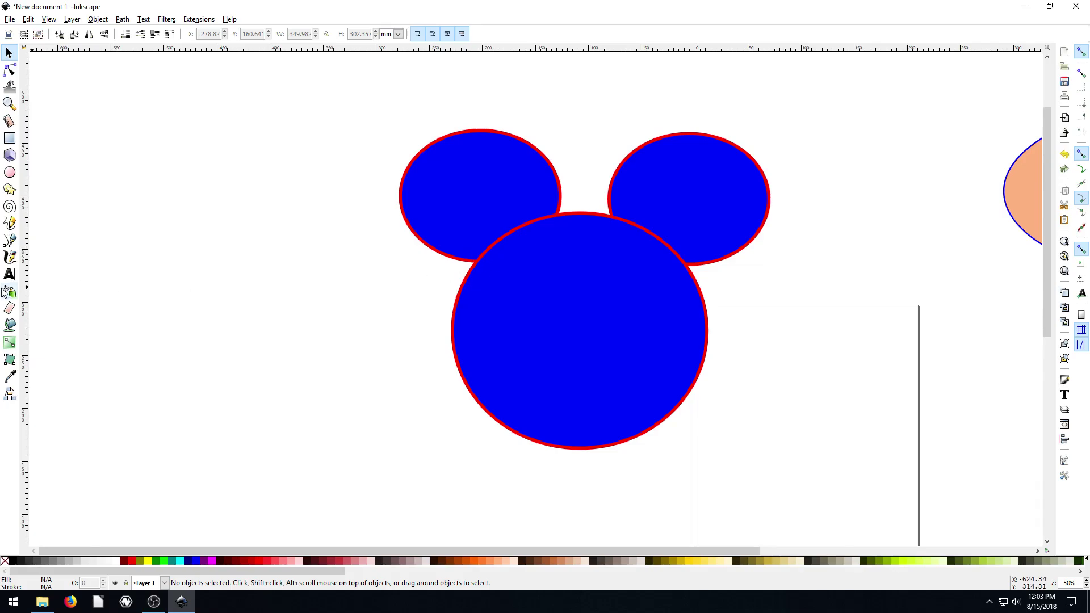
Erase across the left ear and head overlap, then undo the eraser strokes
{"action": "left_click", "coordinate": [9, 308]}
{"action": "mouse_move", "coordinate": [502, 250]}
{"action": "left_mouse_down"}
{"action": "mouse_move", "coordinate": [500, 241]}
{"action": "mouse_move", "coordinate": [545, 216]}
{"action": "mouse_move", "coordinate": [487, 245]}
{"action": "mouse_move", "coordinate": [492, 267]}
{"action": "left_mouse_up"}
{"action": "key", "text": "plus"}
{"action": "key", "text": "plus"}
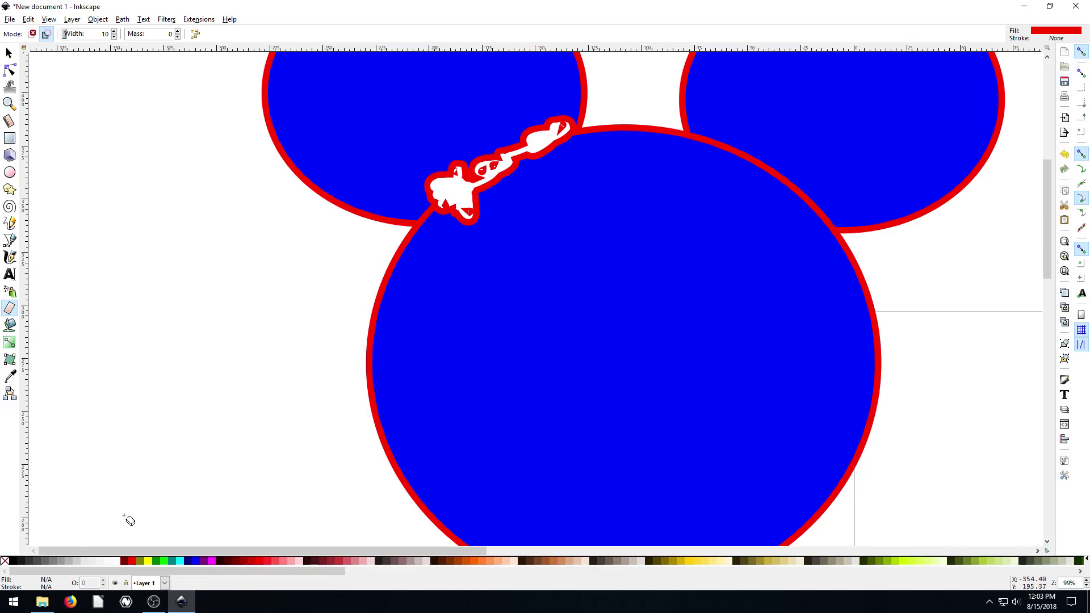
{"action": "mouse_move", "coordinate": [474, 170]}
{"action": "left_mouse_down"}
{"action": "mouse_move", "coordinate": [508, 168]}
{"action": "mouse_move", "coordinate": [474, 183]}
{"action": "mouse_move", "coordinate": [423, 164]}
{"action": "mouse_move", "coordinate": [462, 234]}
{"action": "left_mouse_up"}
{"action": "key", "text": "minus"}
{"action": "key", "text": "minus"}
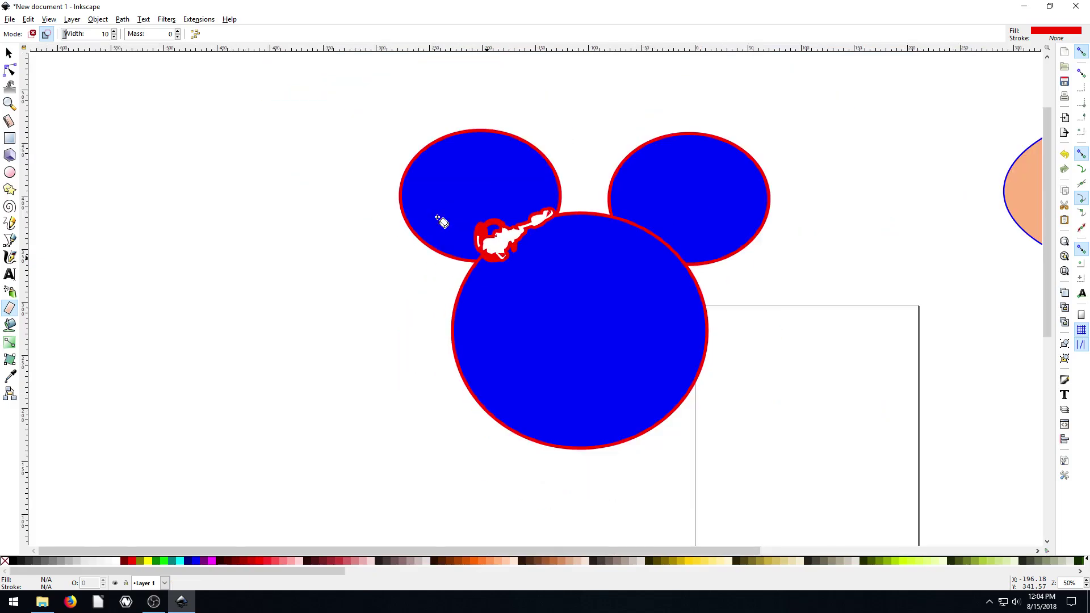
{"action": "key", "text": "ctrl+z"}
{"action": "key", "text": "ctrl+z"}
{"action": "key", "text": "ctrl+z"}
{"action": "key", "text": "ctrl+z"}
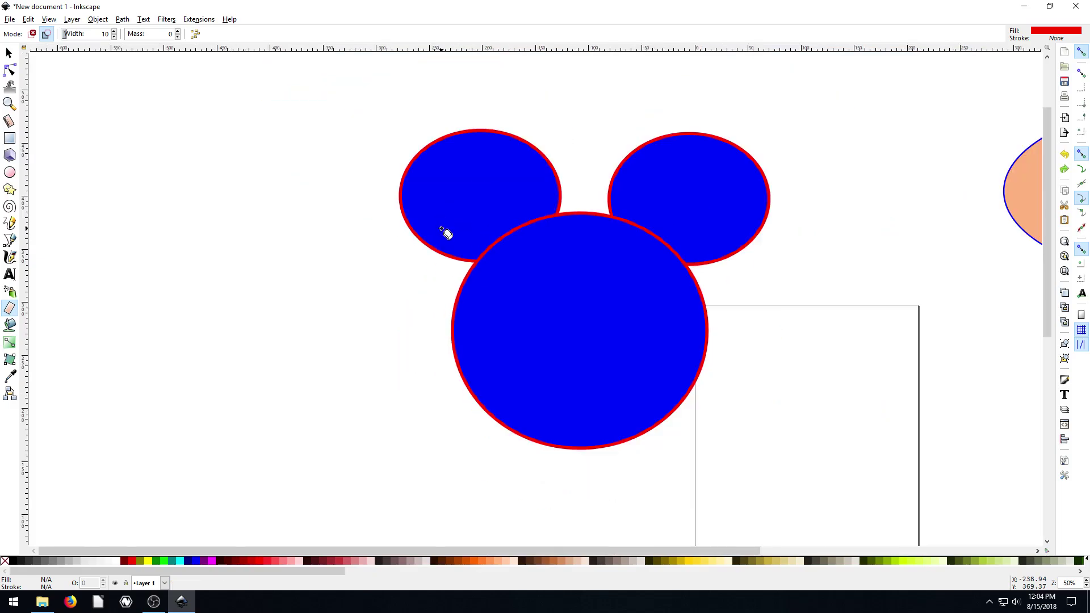
Select the three blue ellipses and merge them with Path > Union
{"action": "left_click", "coordinate": [9, 53]}
{"action": "scroll", "coordinate": [896, 261], "scroll_direction": "right", "scroll_amount": 5}
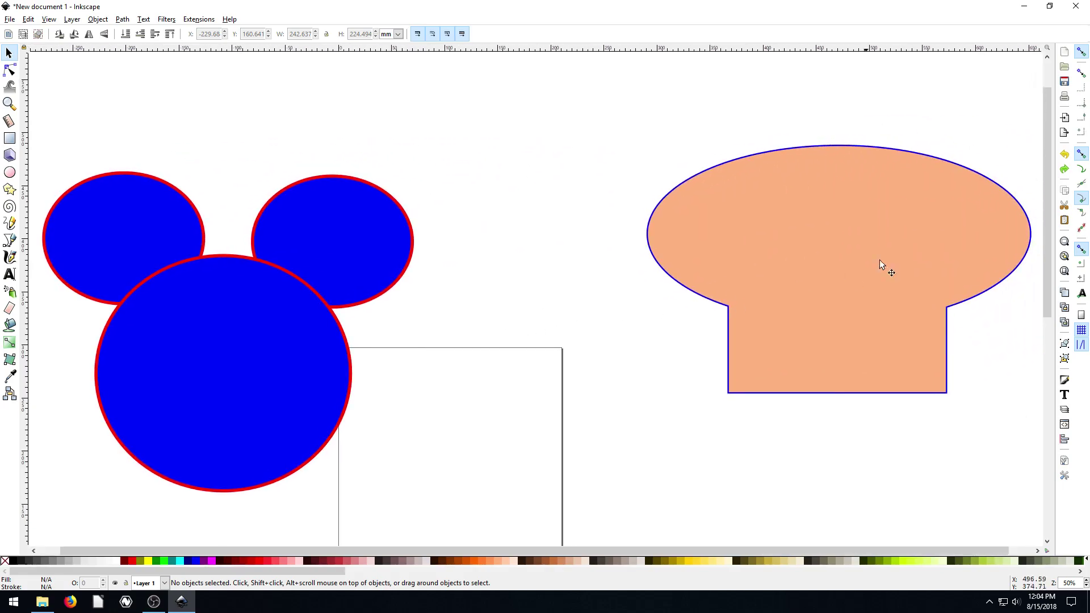
{"action": "scroll", "coordinate": [602, 278], "scroll_direction": "left", "scroll_amount": 3}
{"action": "scroll", "coordinate": [319, 293], "scroll_direction": "left", "scroll_amount": 2}
{"action": "left_click_drag", "start_coordinate": [184, 131], "coordinate": [732, 535]}
{"action": "left_click", "coordinate": [121, 19]}
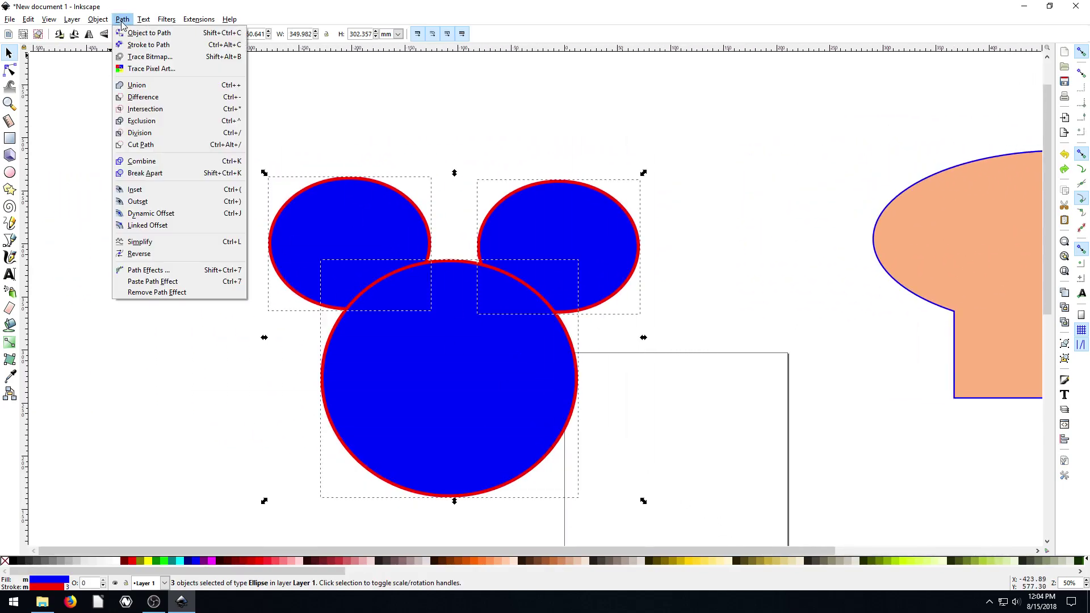
{"action": "left_click", "coordinate": [144, 86]}
Shift the merged head slightly and draw a new ellipse beside its right cheek
{"action": "left_click", "coordinate": [280, 348]}
{"action": "left_click_drag", "start_coordinate": [464, 349], "coordinate": [473, 295]}
{"action": "key", "text": "minus"}
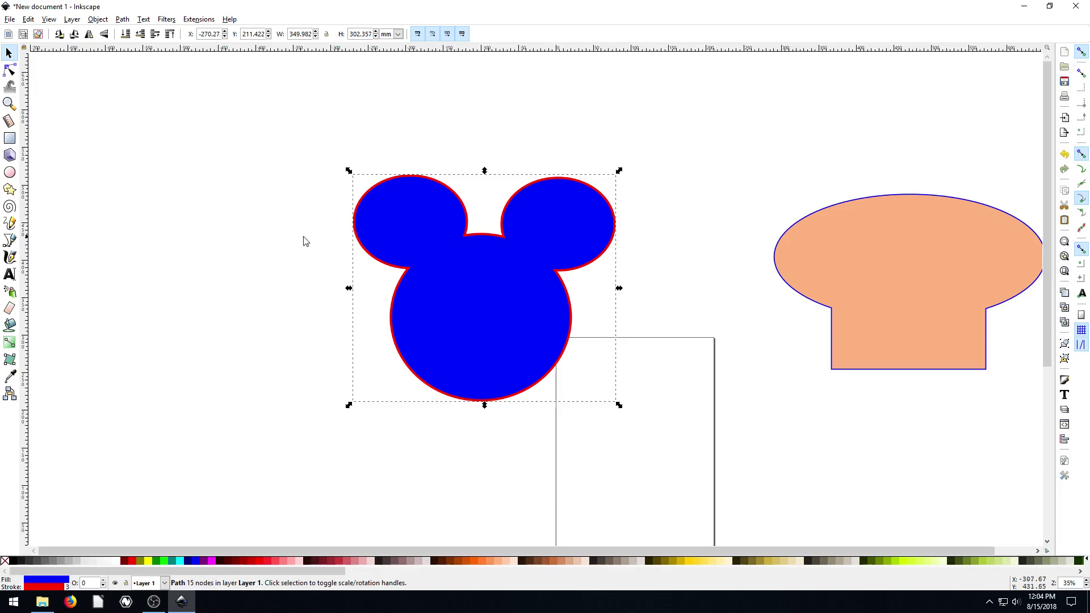
{"action": "left_click", "coordinate": [242, 241]}
{"action": "key", "text": "plus"}
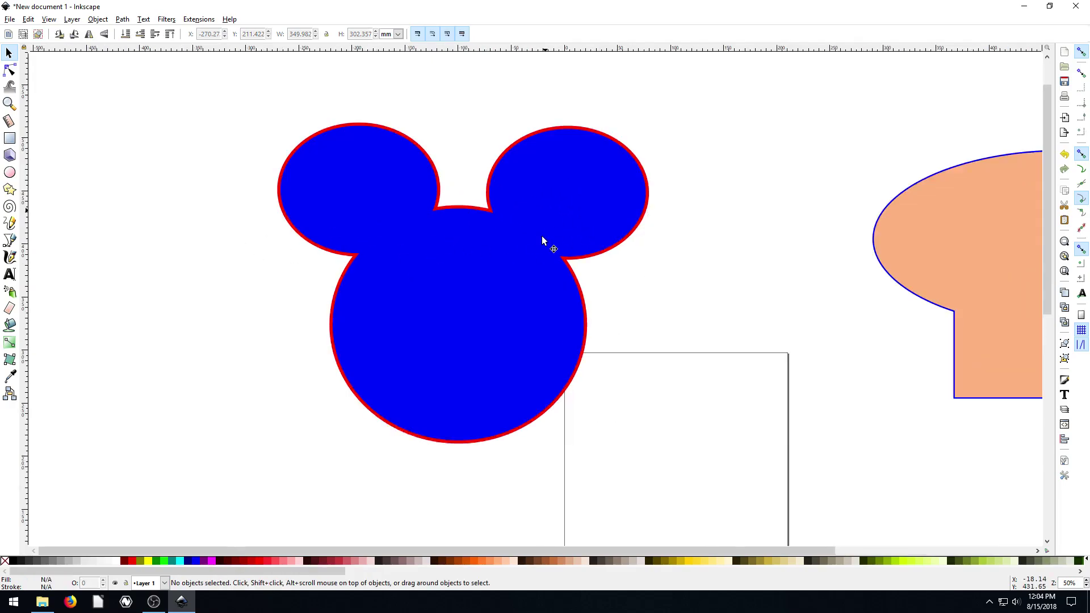
{"action": "key", "text": "plus"}
{"action": "left_click", "coordinate": [10, 172]}
{"action": "left_click_drag", "start_coordinate": [545, 254], "coordinate": [772, 423]}
Cut a pie-wedge mouth into the ellipse and move the wedge further right
{"action": "left_click_drag", "start_coordinate": [771, 340], "coordinate": [784, 276]}
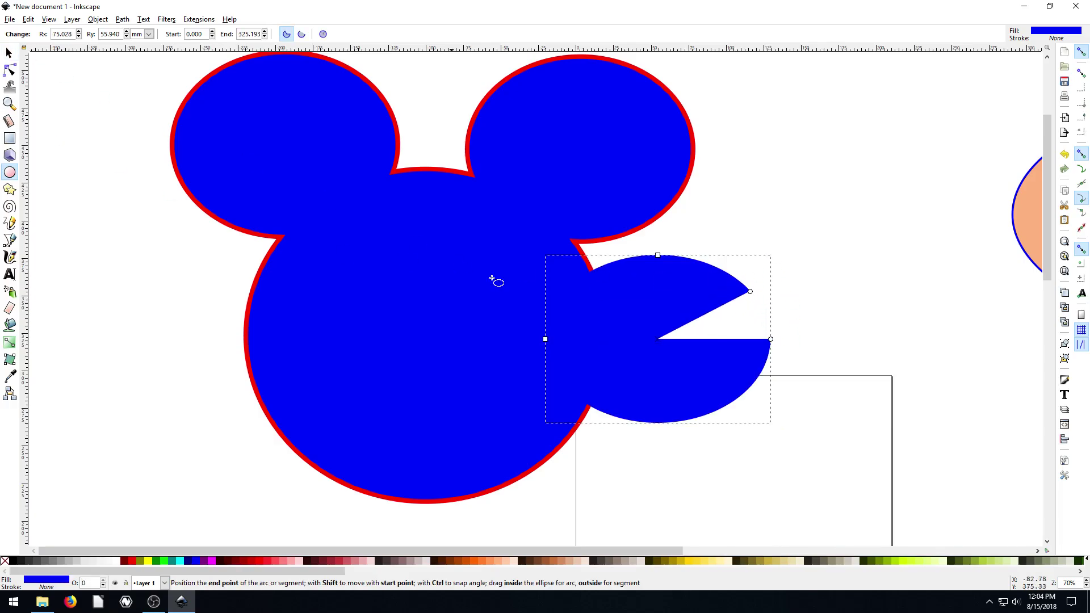
{"action": "left_click_drag", "start_coordinate": [667, 296], "coordinate": [735, 320]}
{"action": "key", "text": "Delete"}
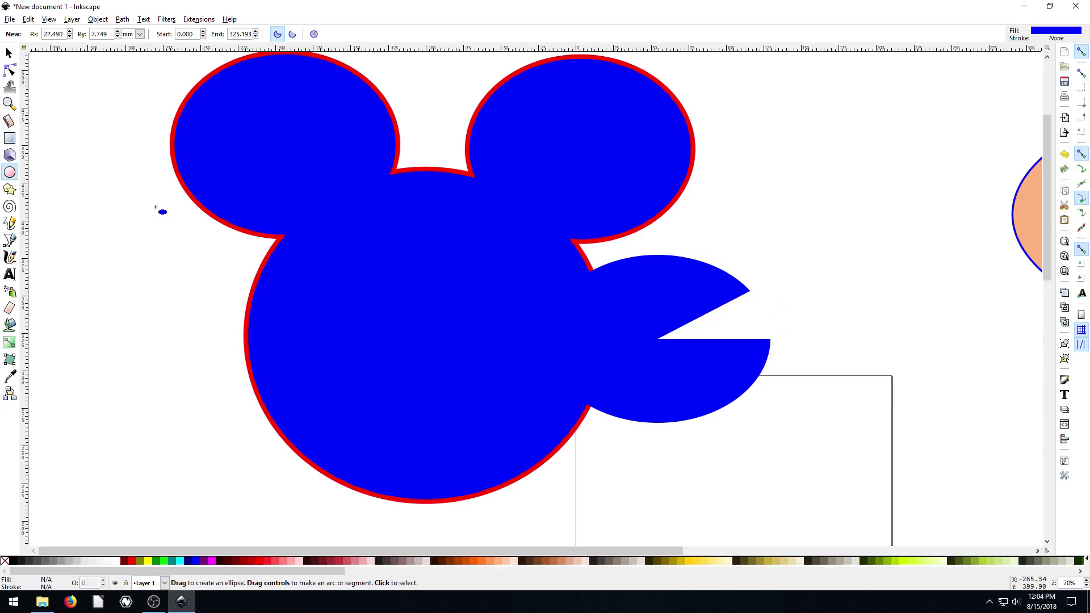
{"action": "left_click", "coordinate": [9, 52]}
{"action": "left_click_drag", "start_coordinate": [596, 309], "coordinate": [764, 317]}
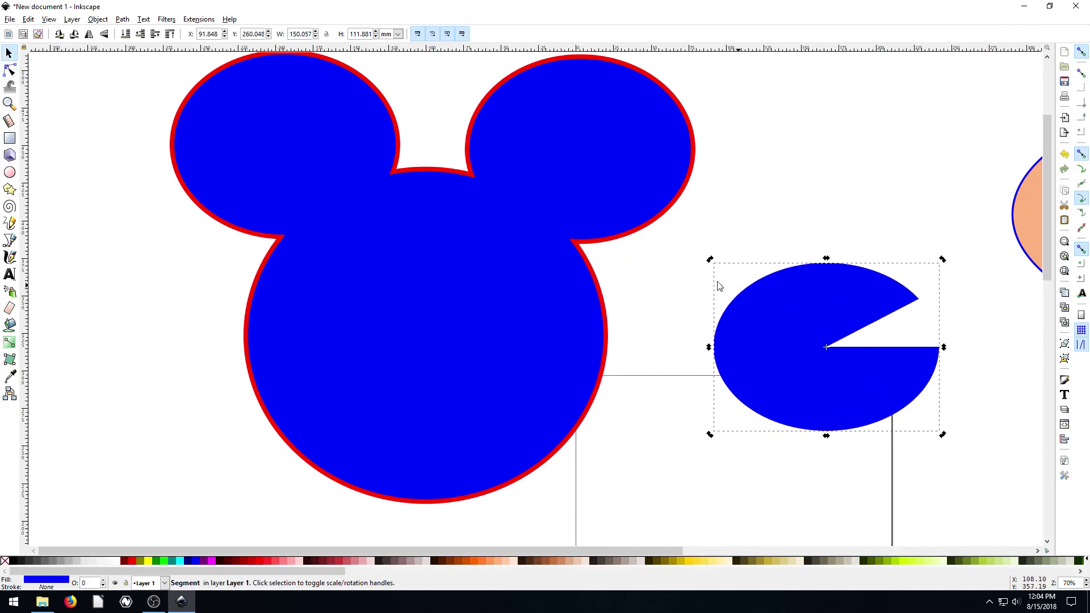
Try reshaping the mouse head's notch and right ear nodes, then undo the edits
{"action": "left_click", "coordinate": [602, 158]}
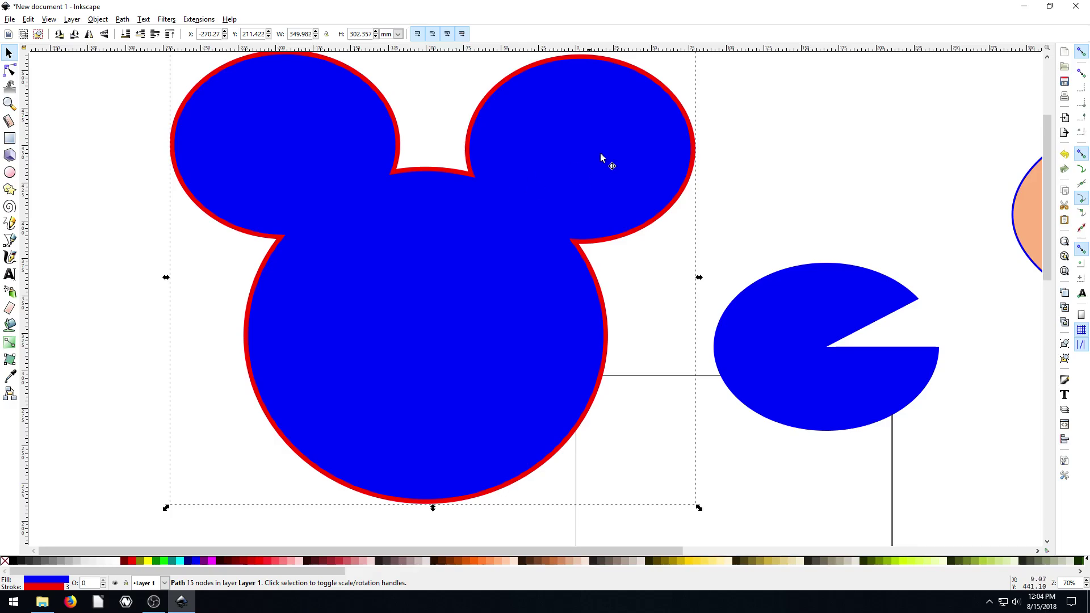
{"action": "double_click", "coordinate": [420, 172]}
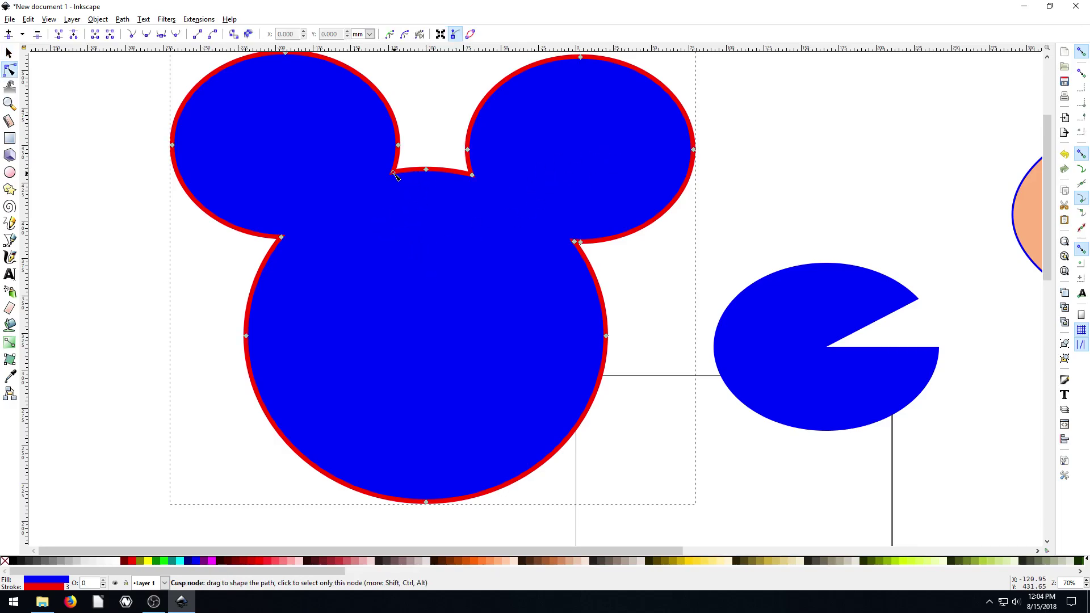
{"action": "left_click_drag", "start_coordinate": [393, 172], "coordinate": [373, 188]}
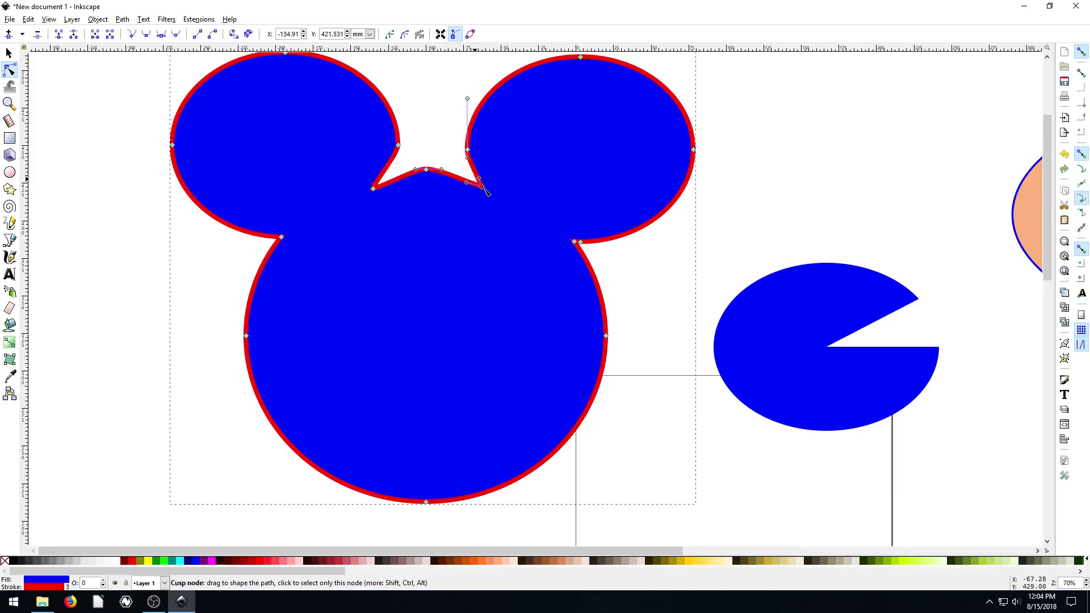
{"action": "mouse_move", "coordinate": [486, 191]}
{"action": "left_mouse_down"}
{"action": "mouse_move", "coordinate": [494, 195]}
{"action": "mouse_move", "coordinate": [460, 106]}
{"action": "mouse_move", "coordinate": [476, 152]}
{"action": "left_mouse_up"}
{"action": "scroll", "coordinate": [477, 164], "scroll_direction": "up", "scroll_amount": 3}
{"action": "key", "text": "ctrl+z"}
{"action": "key", "text": "ctrl+z"}
{"action": "key", "text": "ctrl+z"}
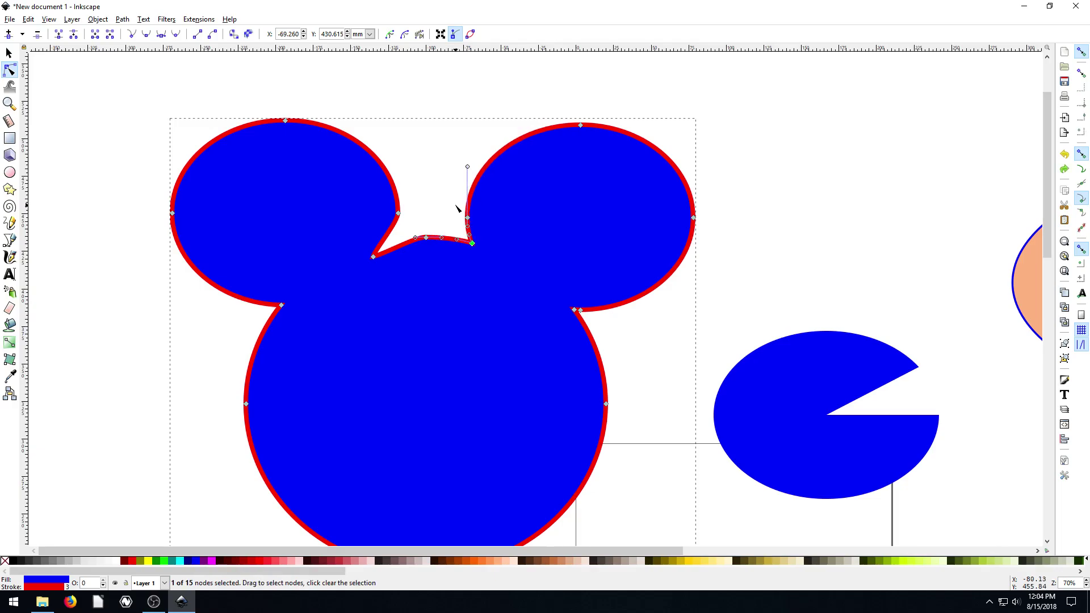
{"action": "key", "text": "s"}
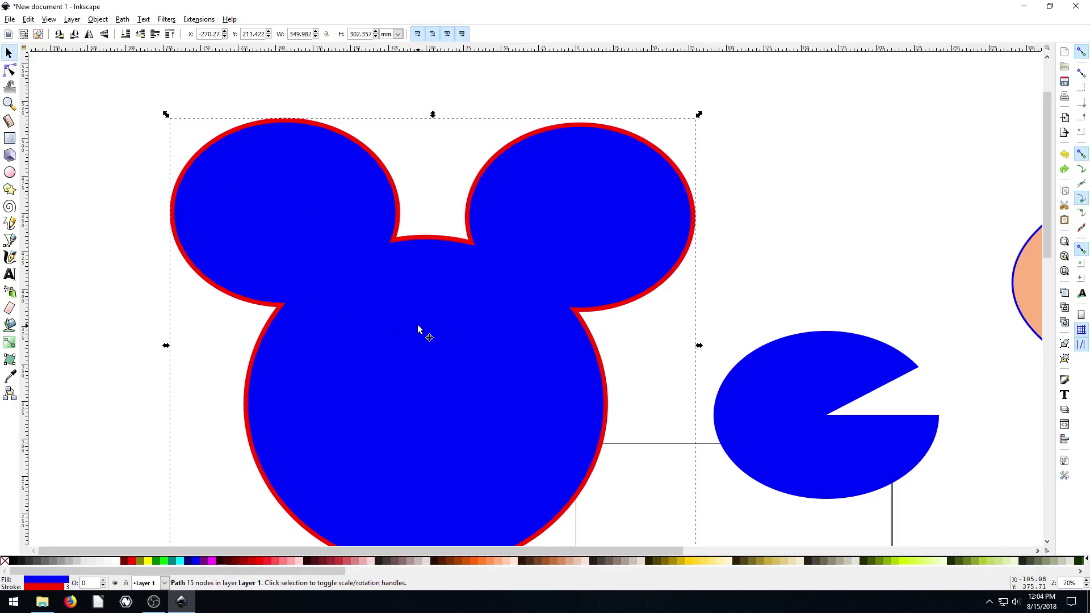
{"action": "scroll", "coordinate": [416, 322], "scroll_direction": "down", "scroll_amount": 4}
Delete the pie wedge and move the orange shape to the left
{"action": "key", "text": "minus"}
{"action": "key", "text": "minus"}
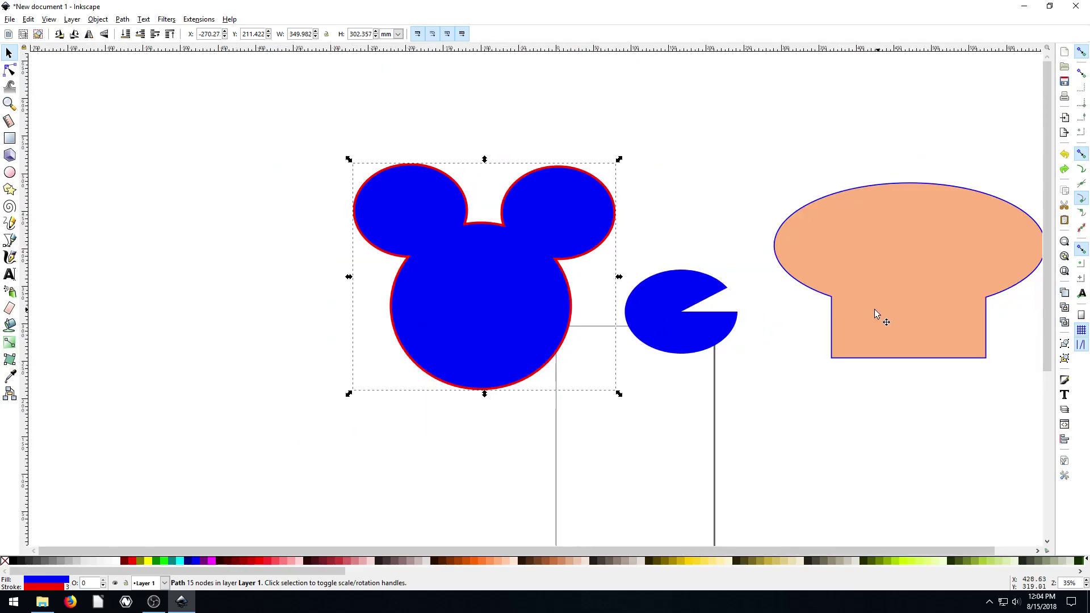
{"action": "scroll", "coordinate": [679, 309], "scroll_direction": "up", "scroll_amount": 6}
{"action": "scroll", "coordinate": [679, 309], "scroll_direction": "right", "scroll_amount": 10}
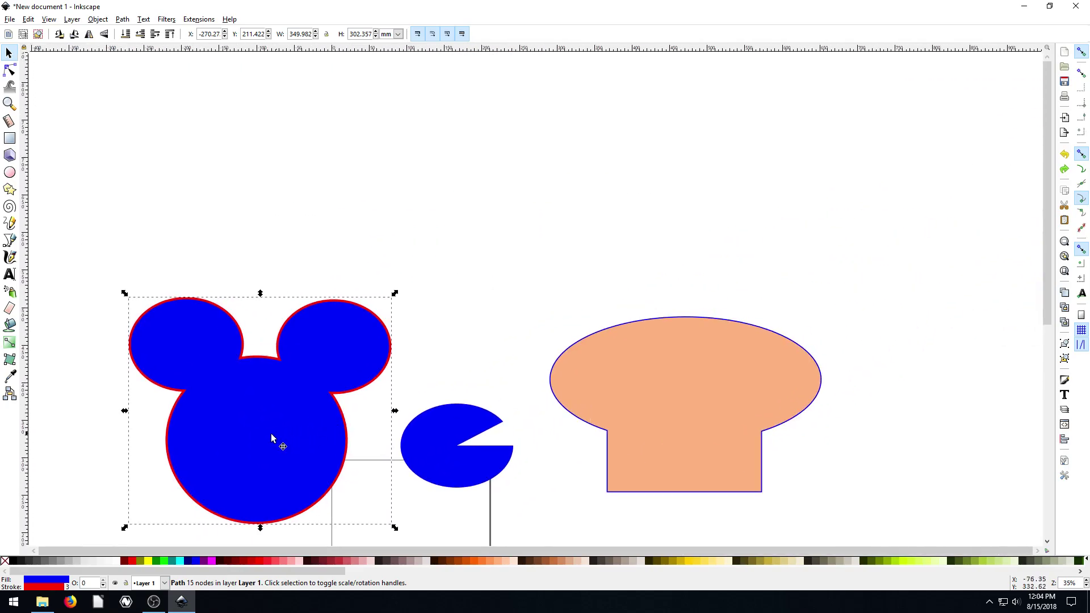
{"action": "left_click_drag", "start_coordinate": [268, 443], "coordinate": [641, 230]}
{"action": "left_click", "coordinate": [439, 444]}
{"action": "scroll", "coordinate": [388, 395], "scroll_direction": "down", "scroll_amount": 1}
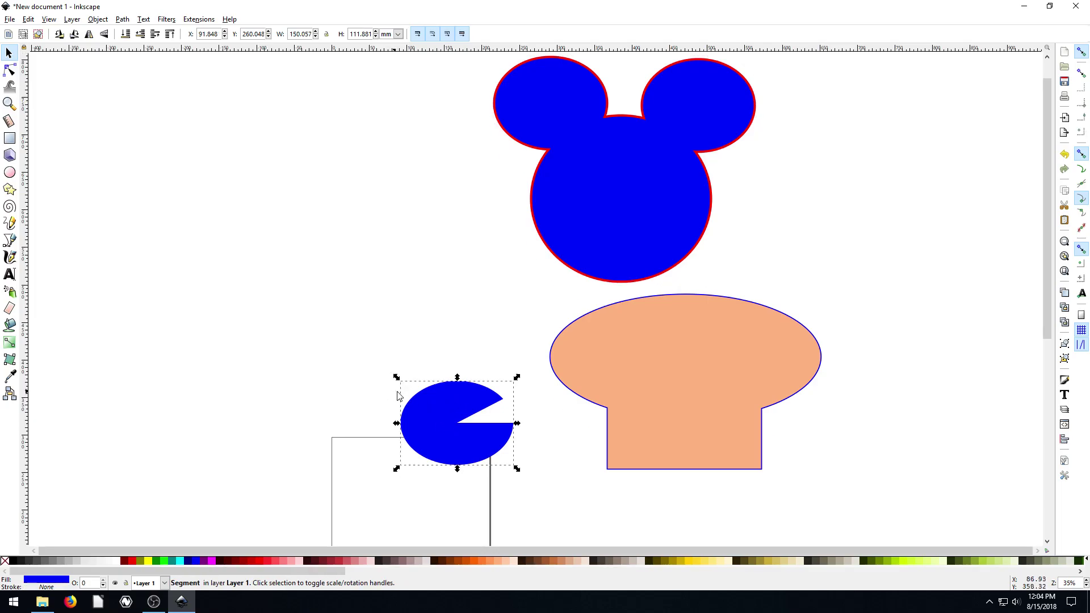
{"action": "key", "text": "Delete"}
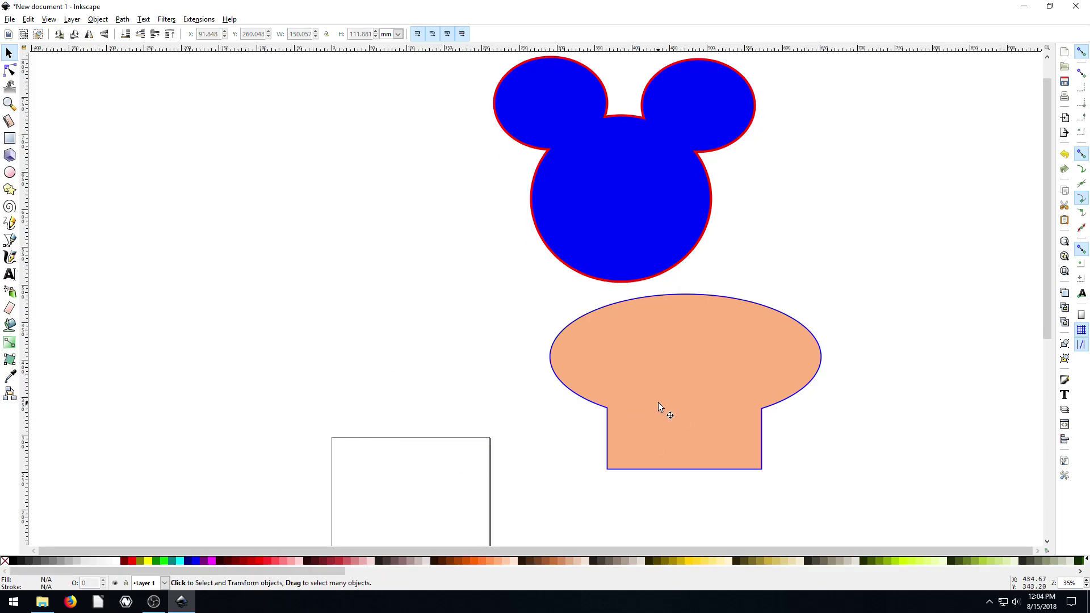
{"action": "left_click_drag", "start_coordinate": [659, 400], "coordinate": [373, 388]}
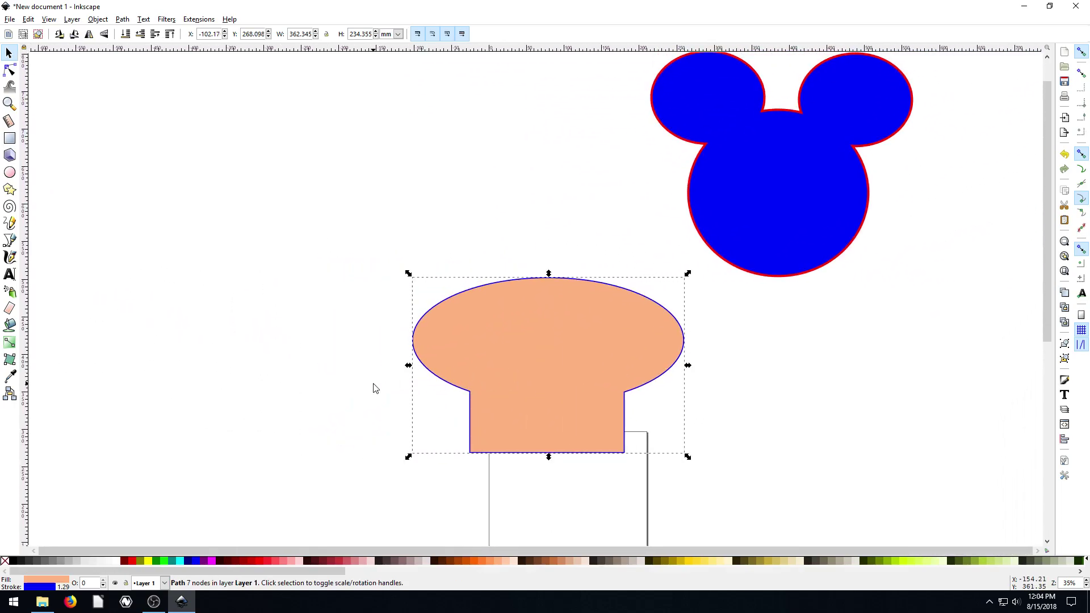
{"action": "left_click_drag", "start_coordinate": [407, 229], "coordinate": [480, 273]}
Draw a new ellipse at upper left, close it into a whole ellipse and fill it black
{"action": "left_click", "coordinate": [9, 172]}
{"action": "left_click_drag", "start_coordinate": [214, 188], "coordinate": [328, 260]}
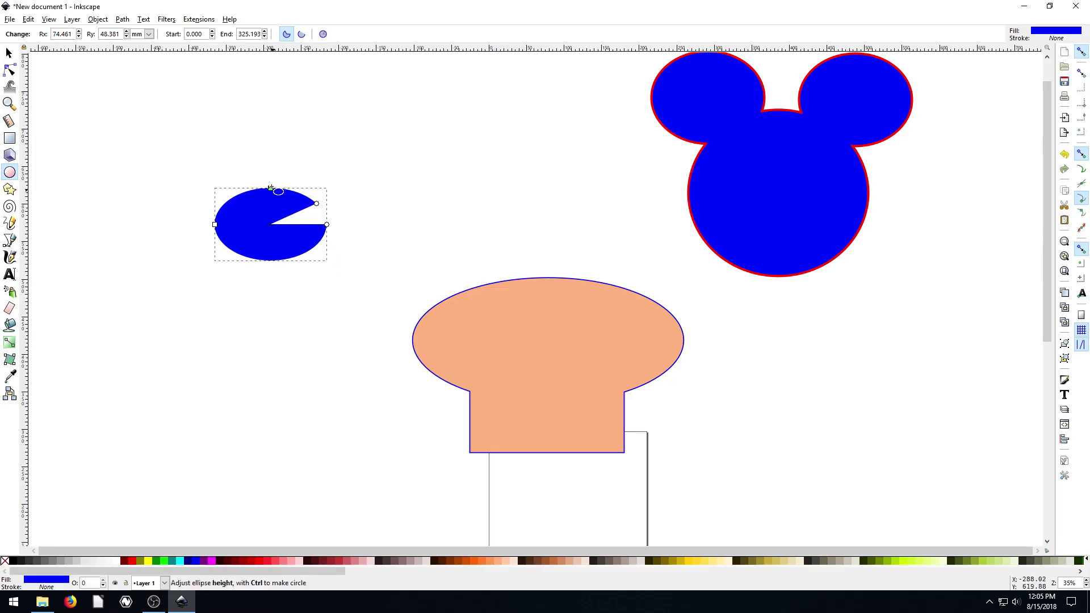
{"action": "left_click", "coordinate": [323, 34]}
{"action": "left_click", "coordinate": [8, 53]}
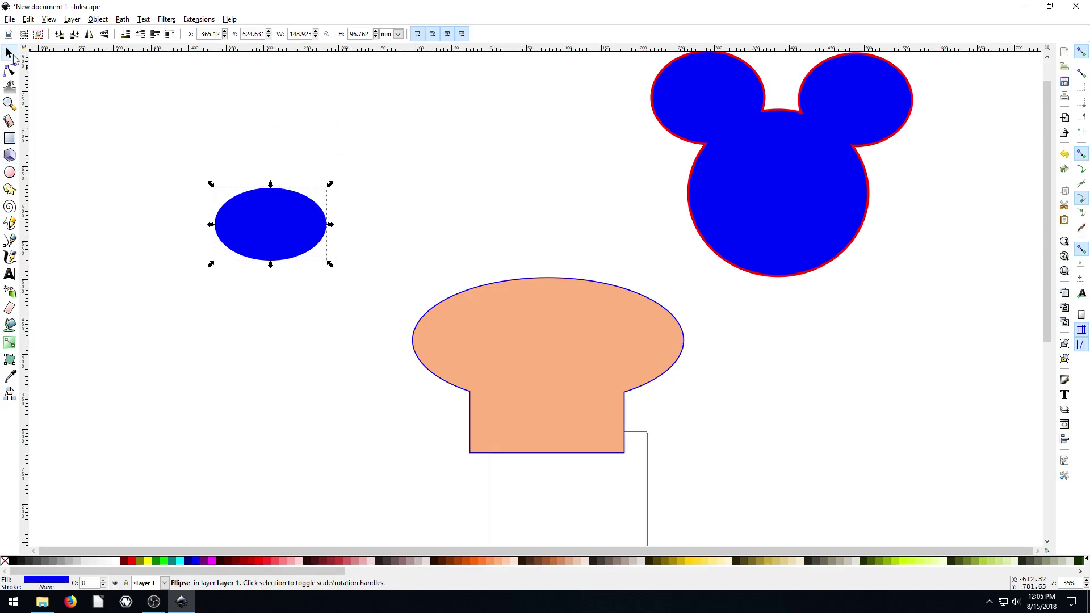
{"action": "left_click_drag", "start_coordinate": [290, 230], "coordinate": [414, 270]}
{"action": "left_click", "coordinate": [12, 561]}
Reshape the black ellipse and shrink it to a small ellipse beside the hat
{"action": "key", "text": "plus"}
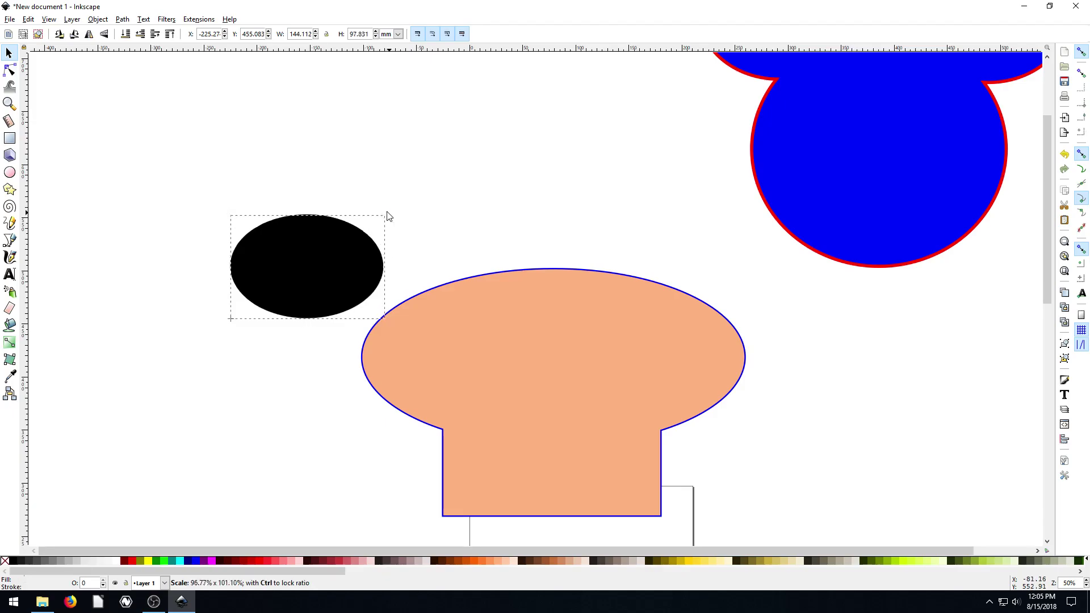
{"action": "left_click_drag", "start_coordinate": [392, 212], "coordinate": [340, 212]}
{"action": "left_click_drag", "start_coordinate": [288, 261], "coordinate": [362, 293]}
{"action": "left_click_drag", "start_coordinate": [418, 242], "coordinate": [463, 261]}
Duplicate the small ellipse into three overlapping copies and nudge the hat slightly up-right
{"action": "key", "text": "ctrl+d"}
{"action": "key", "text": "space"}
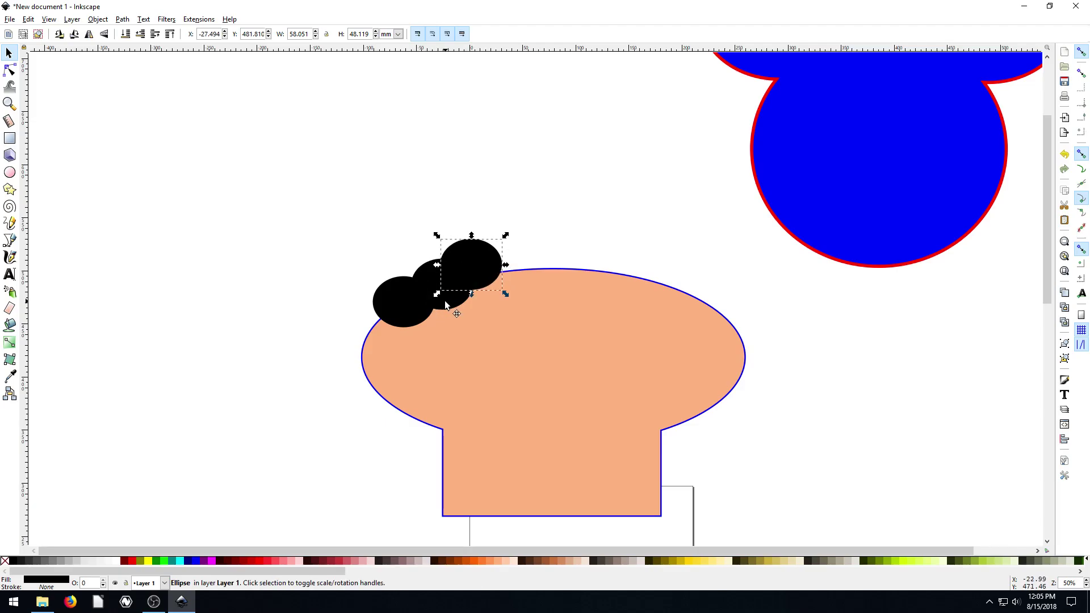
{"action": "left_click_drag", "start_coordinate": [445, 302], "coordinate": [452, 314]}
{"action": "left_click", "coordinate": [309, 304]}
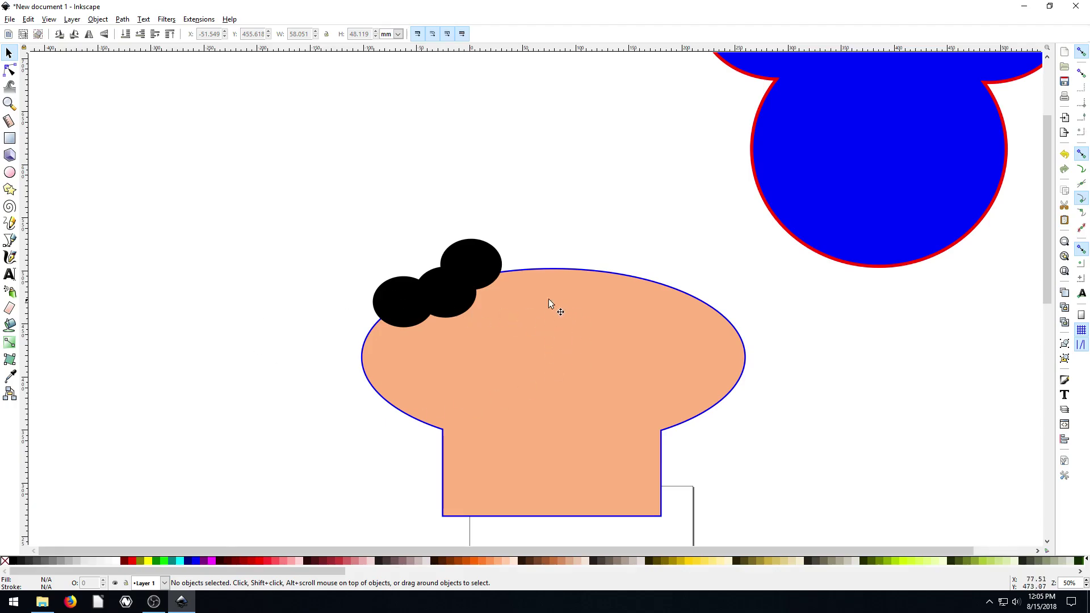
{"action": "mouse_move", "coordinate": [562, 354]}
{"action": "left_mouse_down"}
{"action": "mouse_move", "coordinate": [605, 344]}
{"action": "mouse_move", "coordinate": [569, 347]}
{"action": "left_mouse_up"}
{"action": "left_click", "coordinate": [301, 386]}
{"action": "scroll", "coordinate": [300, 387], "scroll_direction": "down", "scroll_amount": 2}
Duplicate the hat with its three ellipses and move the copy off to the left
{"action": "left_click_drag", "start_coordinate": [274, 169], "coordinate": [772, 494]}
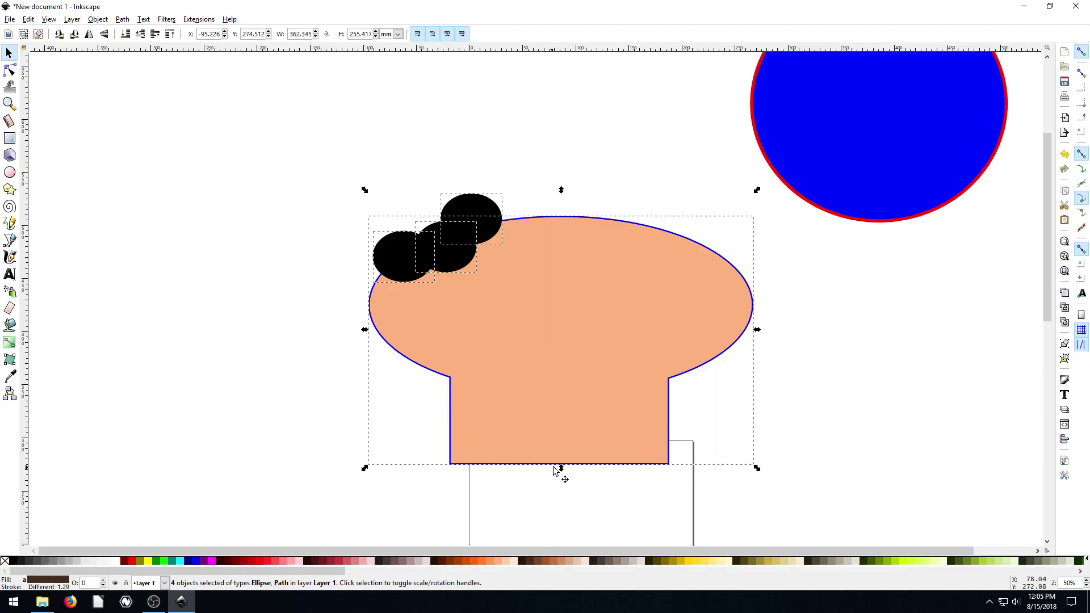
{"action": "key", "text": "ctrl+d"}
{"action": "left_click_drag", "start_coordinate": [479, 365], "coordinate": [8, 324]}
Try Path > Difference on the original hat and ellipses, then undo it
{"action": "left_click_drag", "start_coordinate": [389, 165], "coordinate": [870, 504]}
{"action": "left_click", "coordinate": [123, 20]}
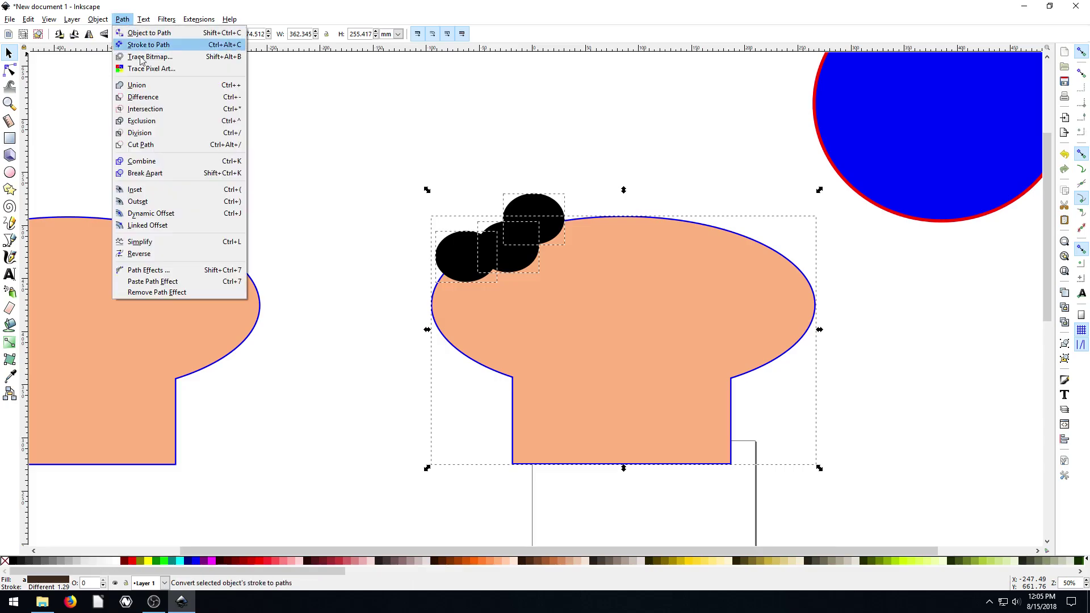
{"action": "left_click", "coordinate": [143, 97]}
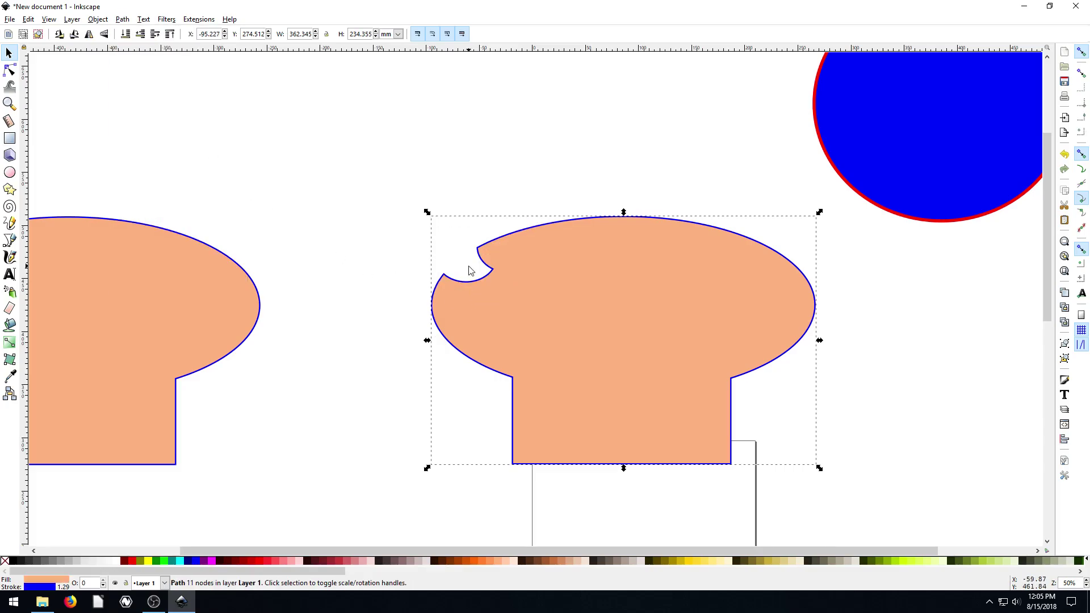
{"action": "left_click", "coordinate": [347, 266]}
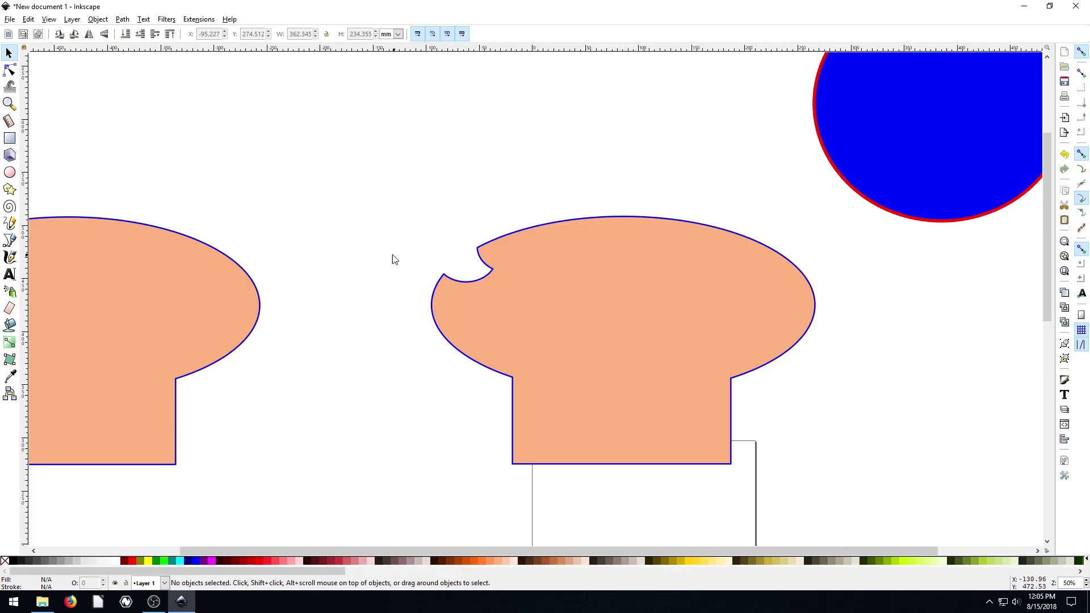
{"action": "key", "text": "ctrl+z"}
Union the three black ellipses into one shape and fine-tune its position on the hat
{"action": "left_click", "coordinate": [467, 254]}
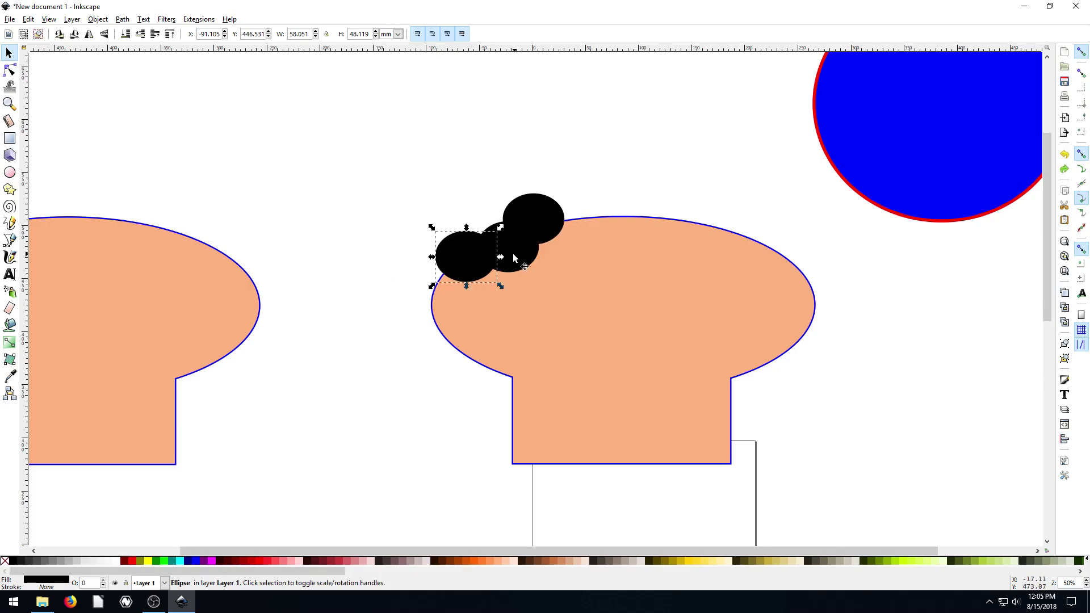
{"action": "left_click", "coordinate": [514, 254], "text": "shift"}
{"action": "left_click", "coordinate": [541, 206], "text": "shift"}
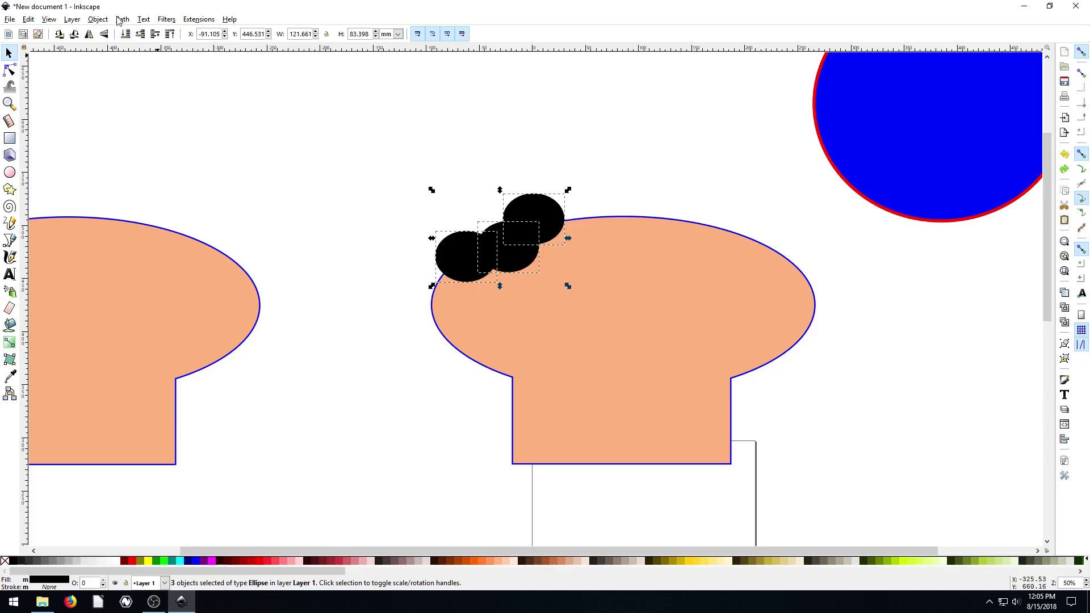
{"action": "left_click", "coordinate": [122, 19]}
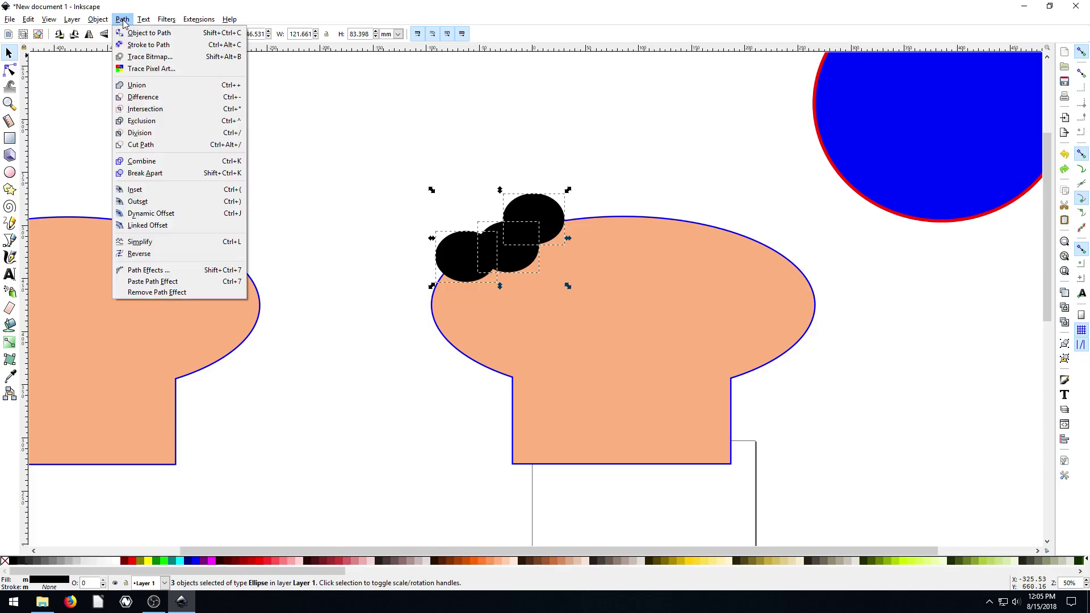
{"action": "left_click", "coordinate": [142, 88]}
{"action": "mouse_move", "coordinate": [530, 219]}
{"action": "left_mouse_down"}
{"action": "mouse_move", "coordinate": [452, 184]}
{"action": "mouse_move", "coordinate": [534, 224]}
{"action": "left_mouse_up"}
{"action": "scroll", "coordinate": [871, 134], "scroll_direction": "down", "scroll_amount": 7}
{"action": "scroll", "coordinate": [896, 120], "scroll_direction": "up", "scroll_amount": 8}
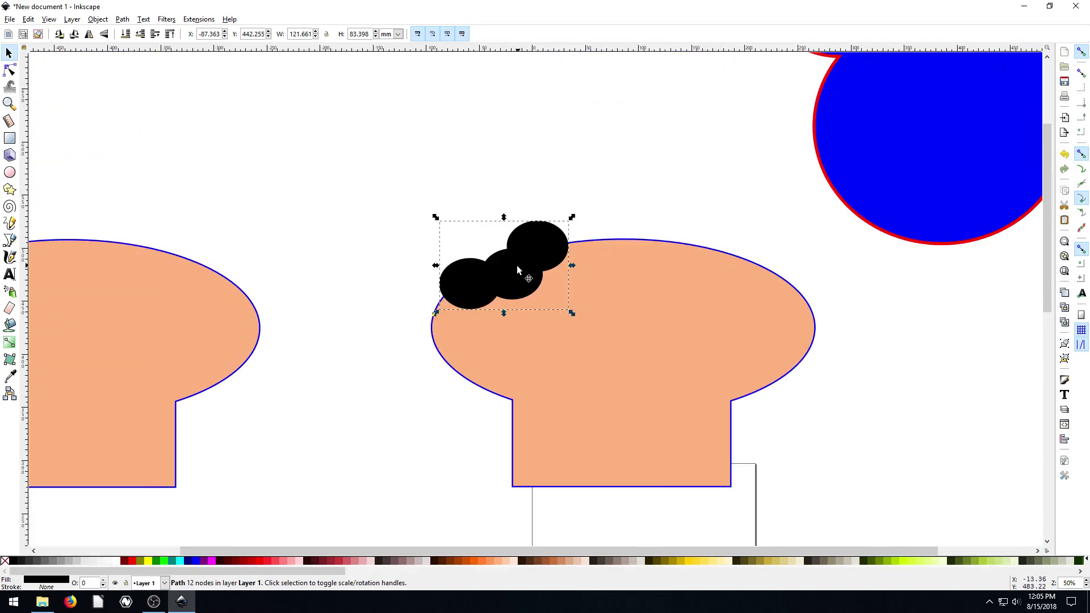
{"action": "mouse_move", "coordinate": [516, 266]}
{"action": "left_mouse_down"}
{"action": "mouse_move", "coordinate": [489, 259]}
{"action": "mouse_move", "coordinate": [512, 271]}
{"action": "mouse_move", "coordinate": [499, 267]}
{"action": "left_mouse_up"}
Subtract the merged black shape from the hat with Path > Difference, leaving a bite
{"action": "left_click", "coordinate": [639, 321], "text": "shift"}
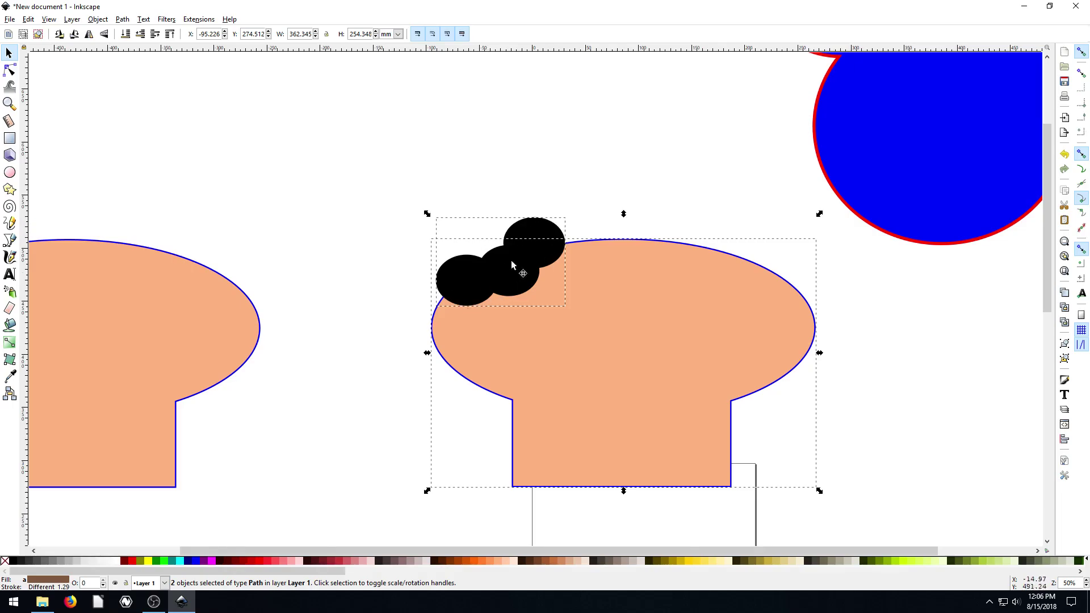
{"action": "left_click", "coordinate": [123, 19]}
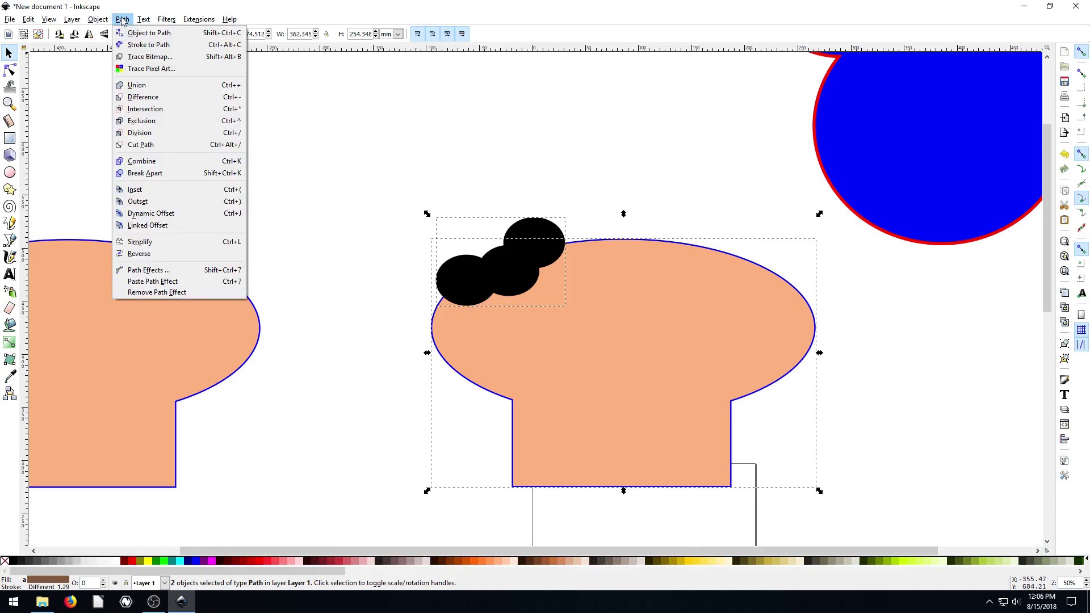
{"action": "left_click", "coordinate": [142, 97]}
{"action": "left_click", "coordinate": [344, 265]}
{"action": "left_click_drag", "start_coordinate": [639, 340], "coordinate": [619, 356]}
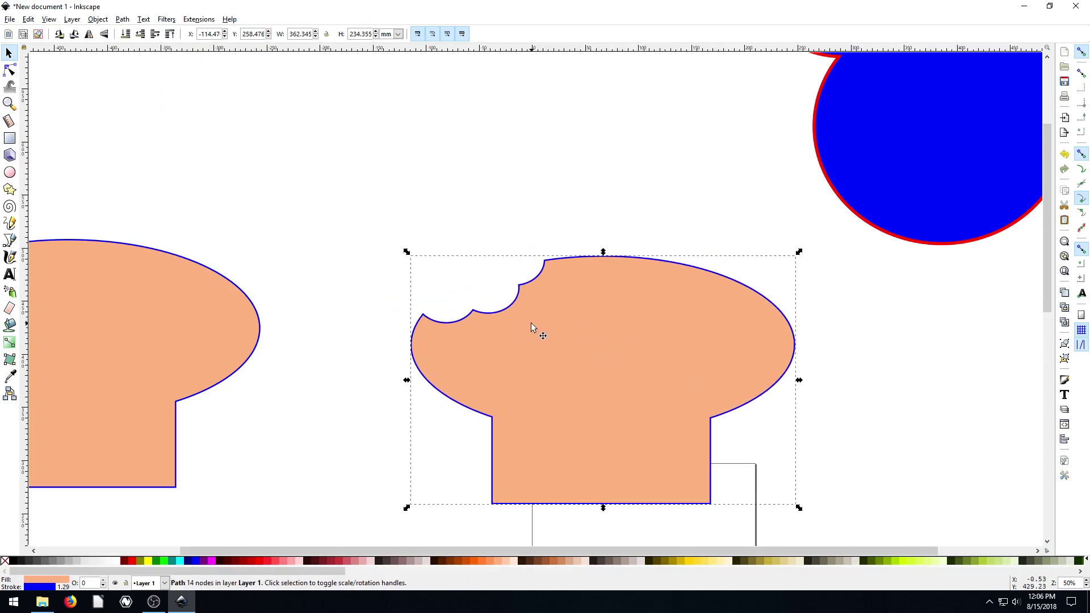
Nudge the bitten hat slightly up and to the right
{"action": "scroll", "coordinate": [531, 328], "scroll_direction": "up", "scroll_amount": 2}
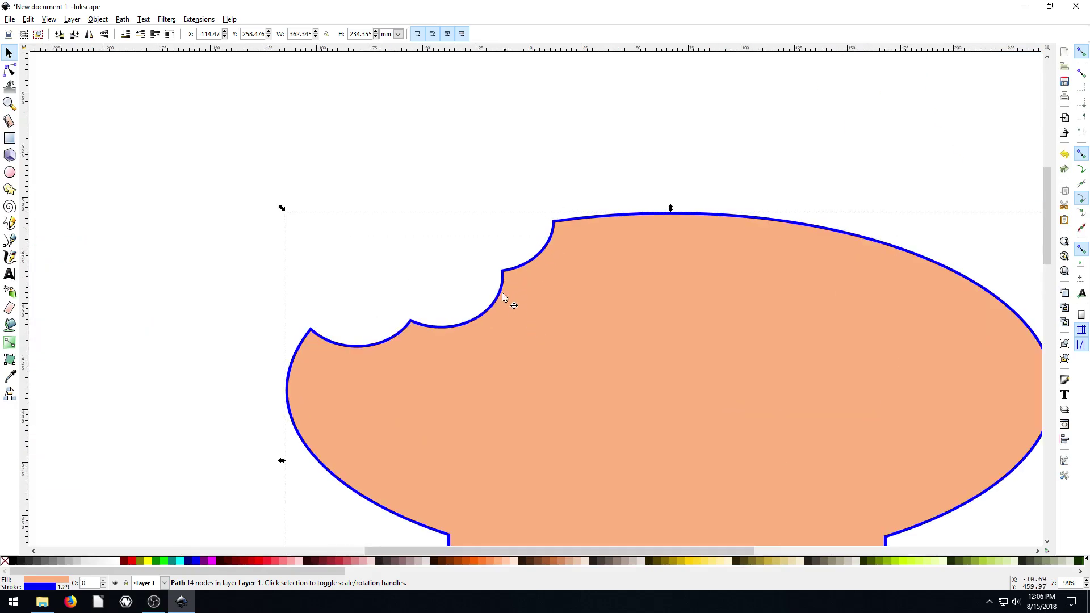
{"action": "scroll", "coordinate": [497, 367], "scroll_direction": "down", "scroll_amount": 3}
{"action": "left_click_drag", "start_coordinate": [558, 369], "coordinate": [570, 343]}
{"action": "key", "text": "Escape"}
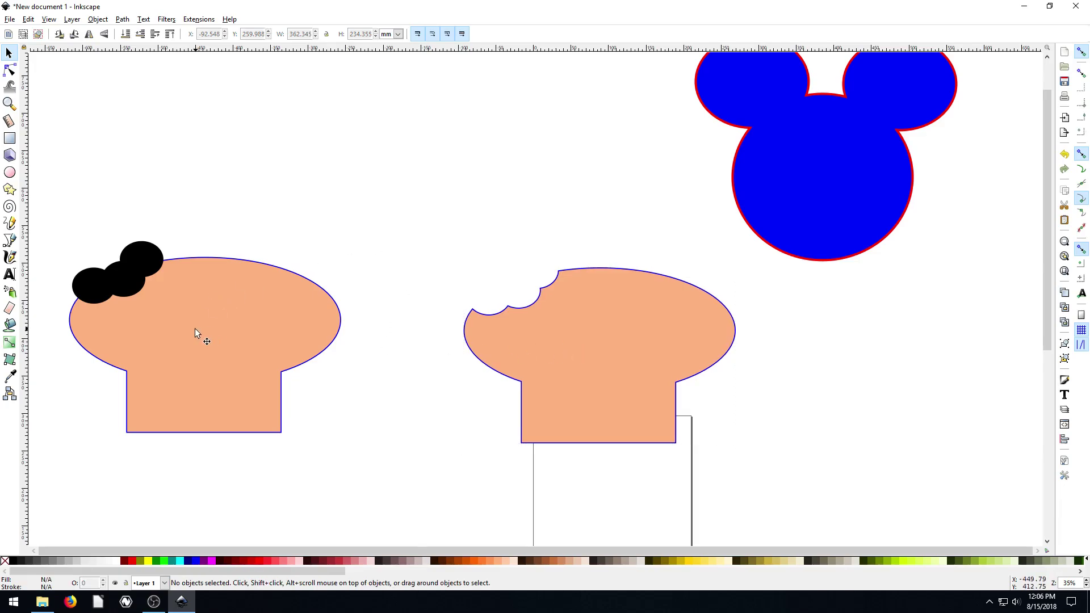
{"action": "scroll", "coordinate": [597, 266], "scroll_direction": "up", "scroll_amount": 2}
{"action": "scroll", "coordinate": [578, 271], "scroll_direction": "down", "scroll_amount": 1}
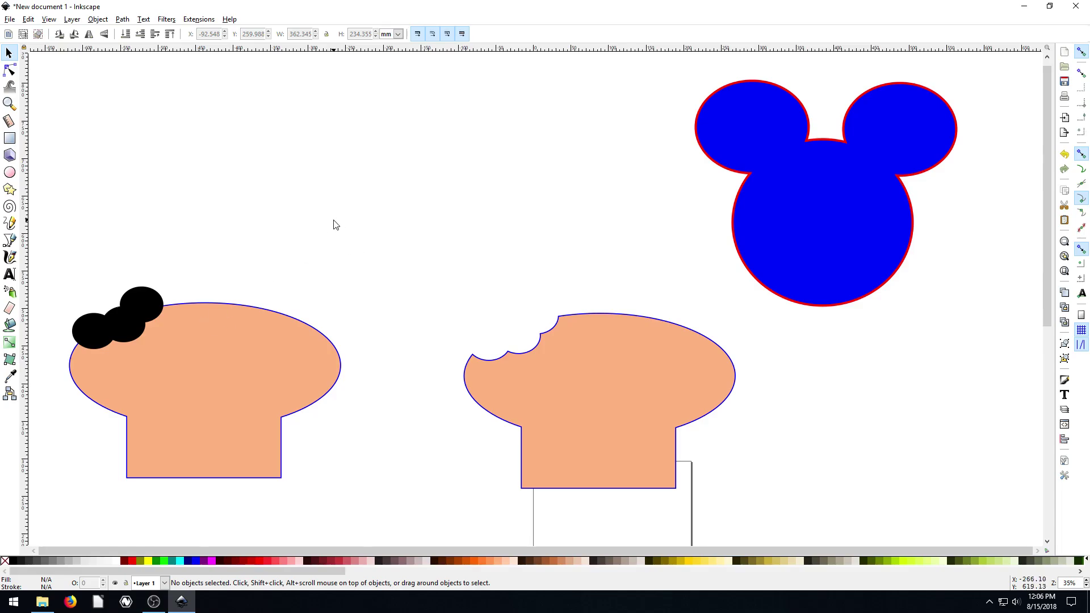
Move the uncut left hat and its black ellipses up and to the right
{"action": "left_click_drag", "start_coordinate": [43, 237], "coordinate": [386, 500]}
{"action": "left_click_drag", "start_coordinate": [182, 307], "coordinate": [335, 133]}
{"action": "left_click", "coordinate": [150, 359]}
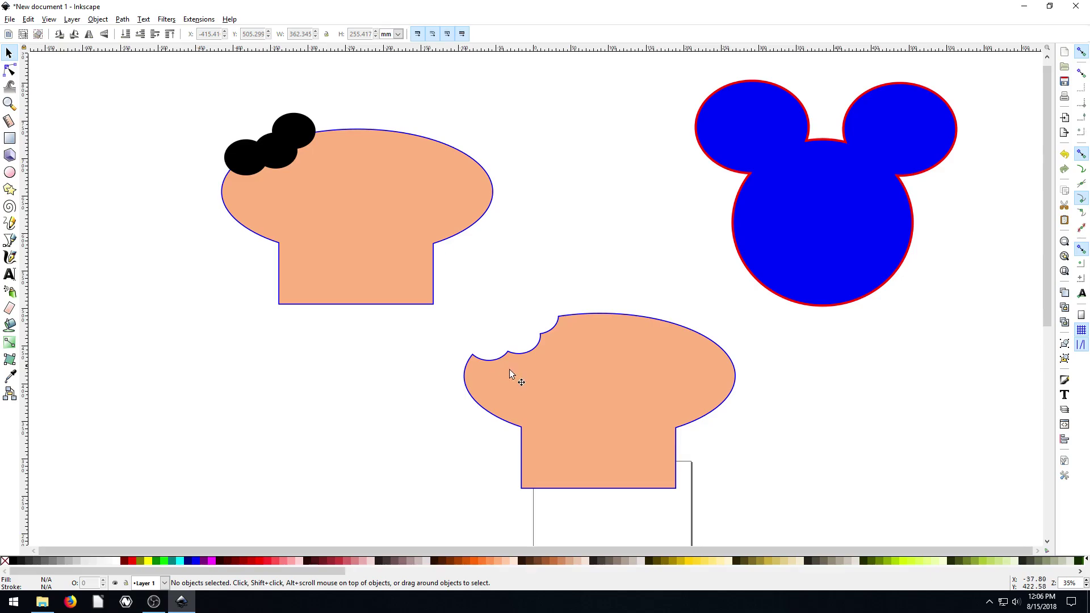
Resize the bitten hat with its corner handle, reposition it, and zoom out to view everything
{"action": "left_click", "coordinate": [596, 378]}
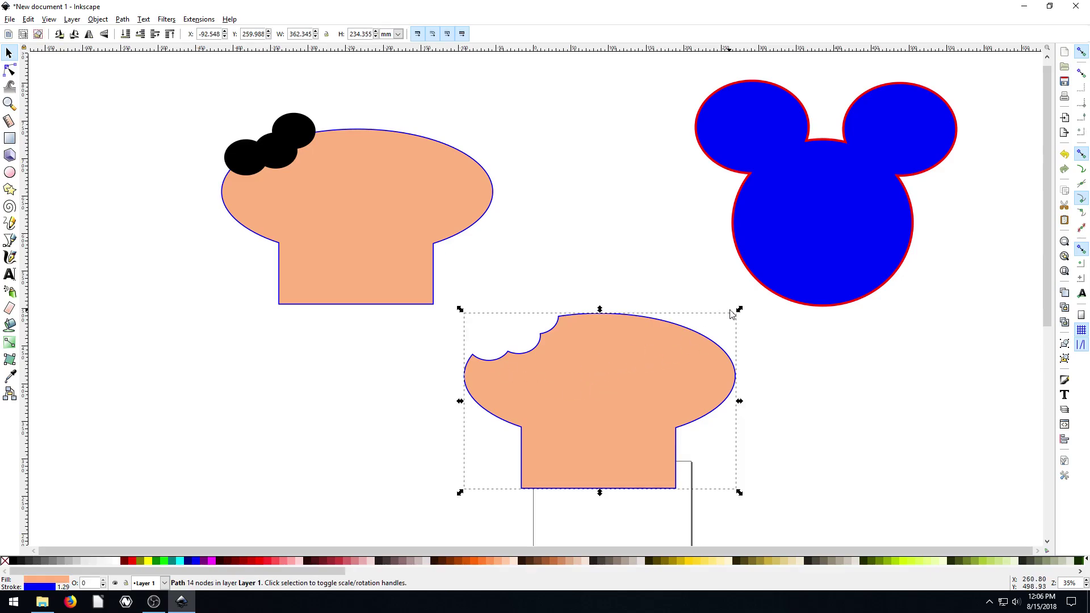
{"action": "left_click_drag", "start_coordinate": [739, 310], "coordinate": [730, 288]}
{"action": "left_click", "coordinate": [408, 403]}
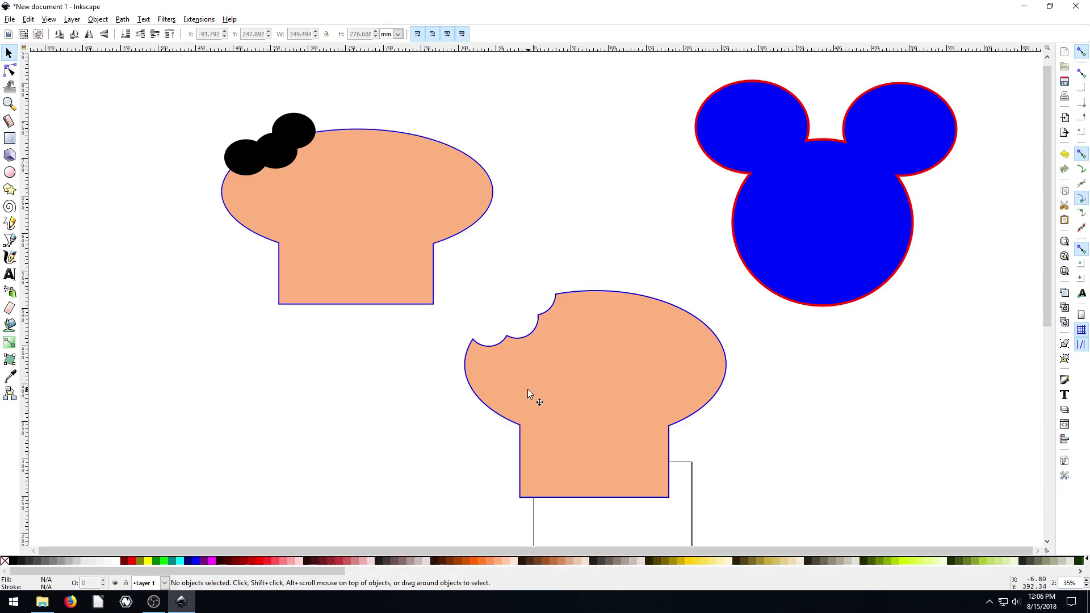
{"action": "scroll", "coordinate": [529, 335], "scroll_direction": "up", "scroll_amount": 3}
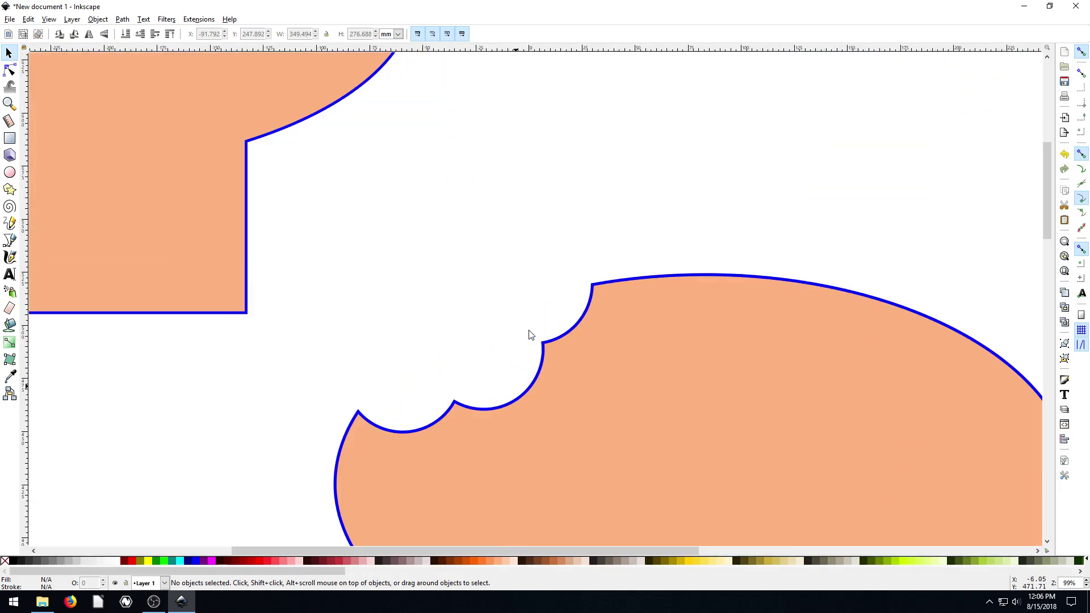
{"action": "scroll", "coordinate": [548, 353], "scroll_direction": "down", "scroll_amount": 3}
{"action": "scroll", "coordinate": [552, 350], "scroll_direction": "up", "scroll_amount": 5}
{"action": "left_click_drag", "start_coordinate": [576, 412], "coordinate": [494, 348]}
{"action": "scroll", "coordinate": [360, 290], "scroll_direction": "down", "scroll_amount": 10}
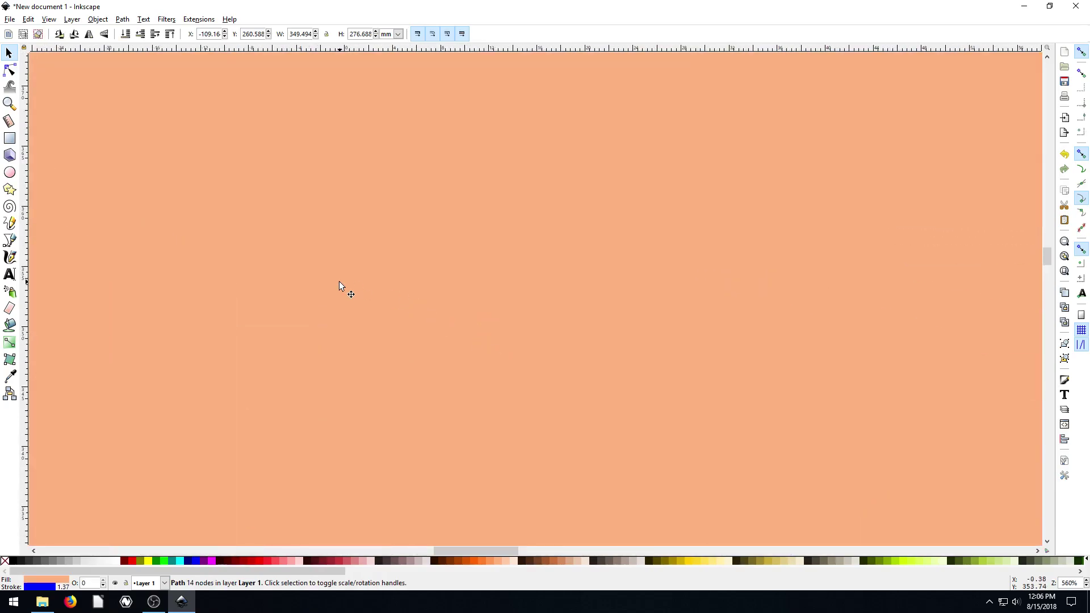
{"action": "left_click_drag", "start_coordinate": [286, 270], "coordinate": [550, 419]}
{"action": "scroll", "coordinate": [550, 419], "scroll_direction": "down", "scroll_amount": 5}
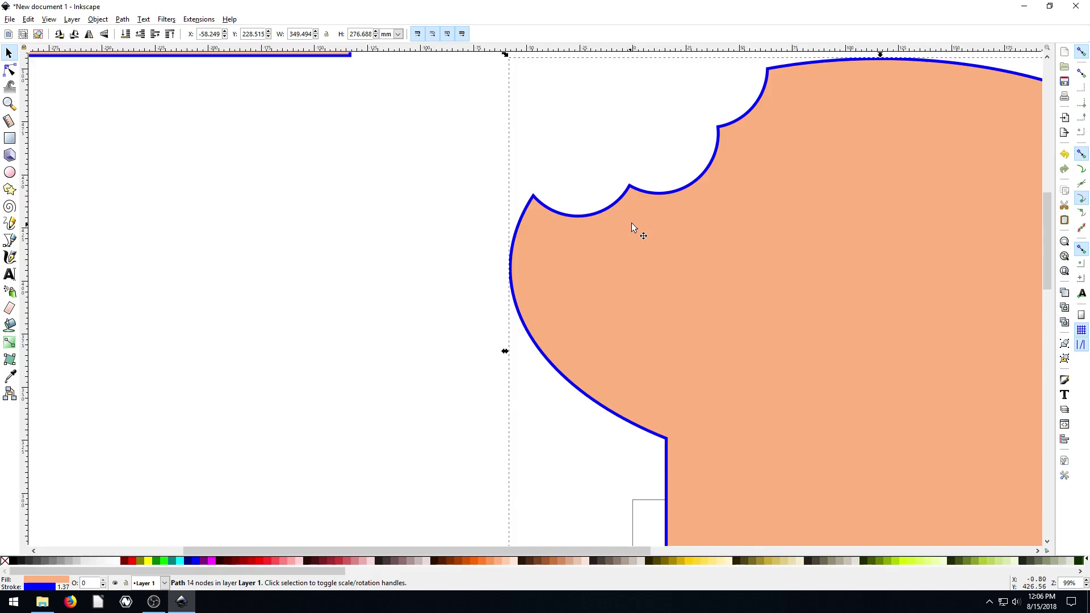
{"action": "key", "text": "minus"}
{"action": "key", "text": "minus"}
{"action": "left_click", "coordinate": [415, 334]}
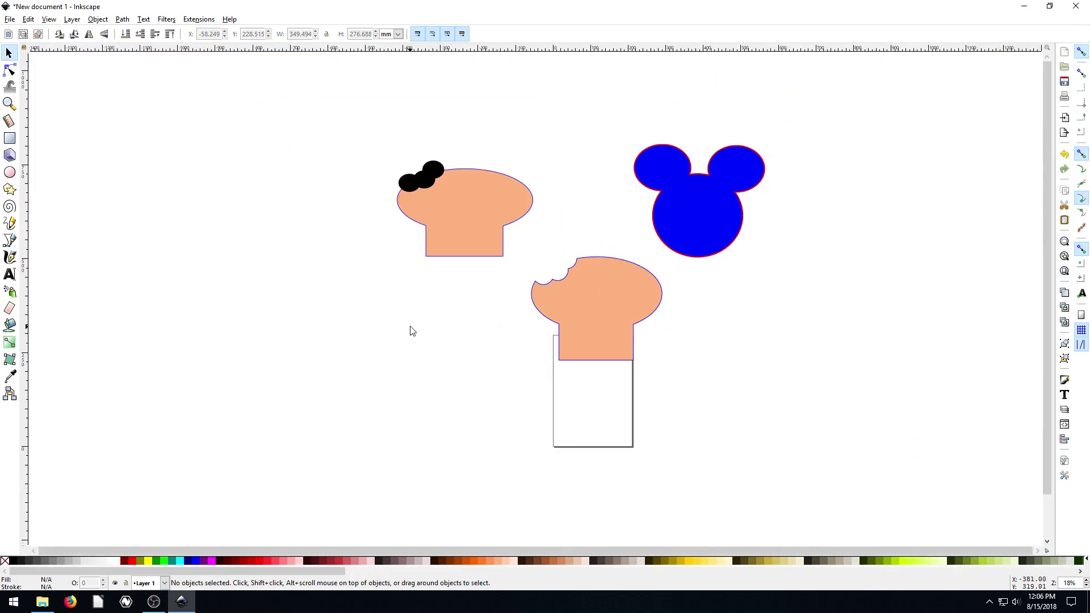
Delete the three black ellipses from the left hat copy
{"action": "left_click", "coordinate": [121, 20]}
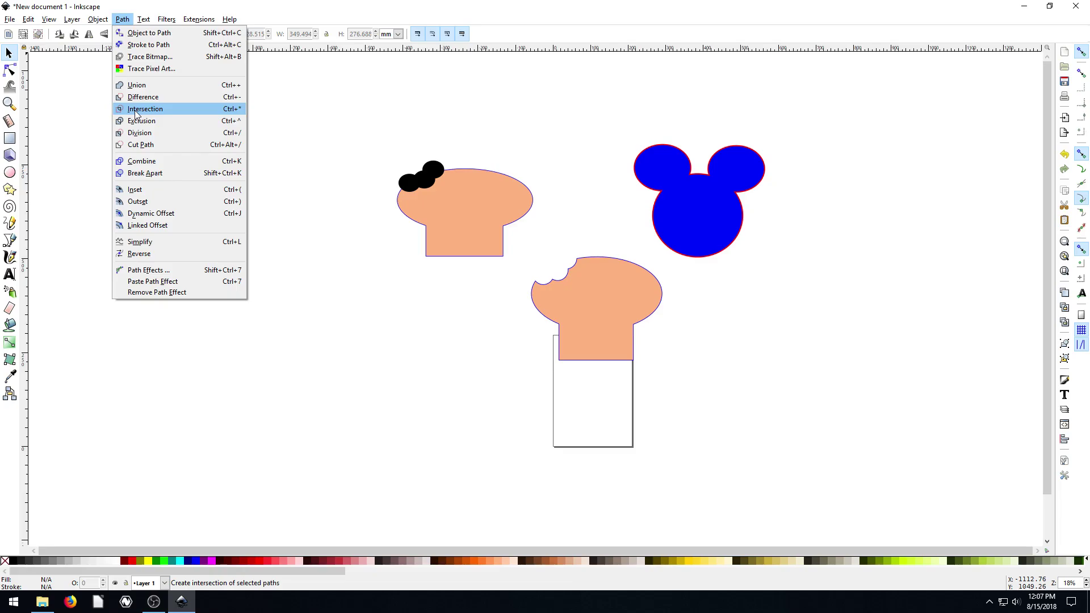
{"action": "left_click", "coordinate": [423, 182]}
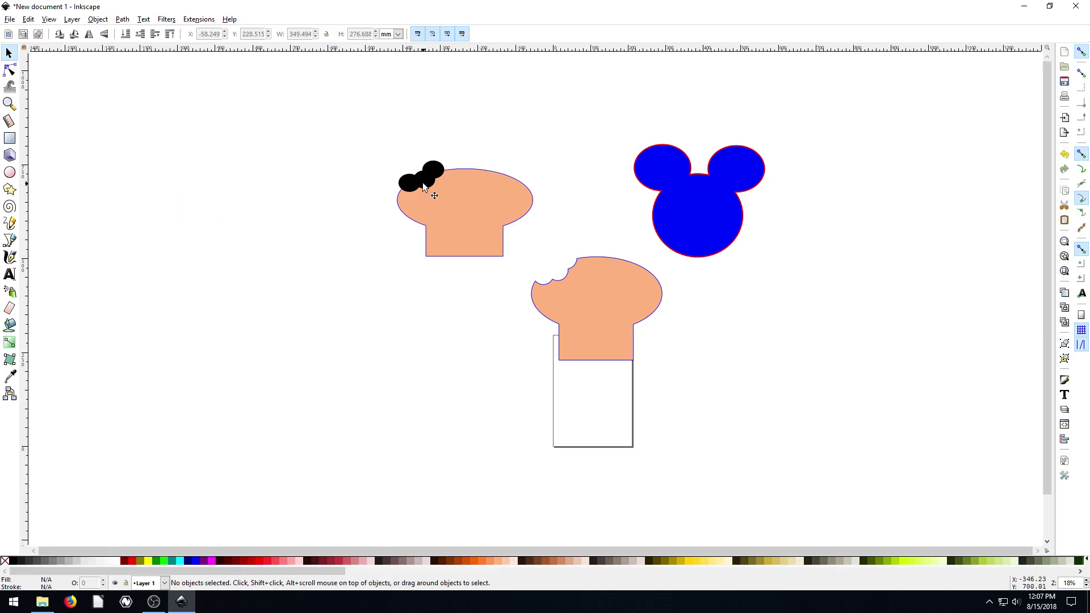
{"action": "left_click_drag", "start_coordinate": [382, 149], "coordinate": [322, 284]}
{"action": "key", "text": "Delete"}
{"action": "left_click", "coordinate": [174, 302]}
Draw a black five-pointed star and move it onto the plain hat
{"action": "left_click", "coordinate": [9, 189]}
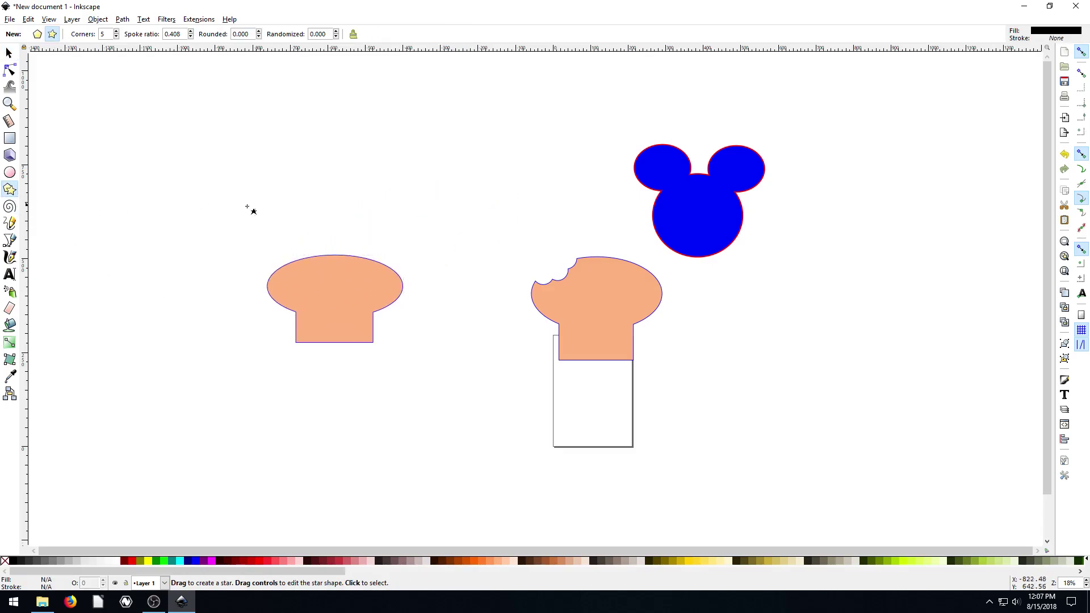
{"action": "left_click_drag", "start_coordinate": [277, 214], "coordinate": [352, 279]}
{"action": "left_click", "coordinate": [9, 53]}
{"action": "left_click", "coordinate": [185, 329]}
{"action": "left_click", "coordinate": [216, 274]}
Fine-tune the star's position on the hat, toggling snapping off and back on
{"action": "left_click", "coordinate": [342, 281]}
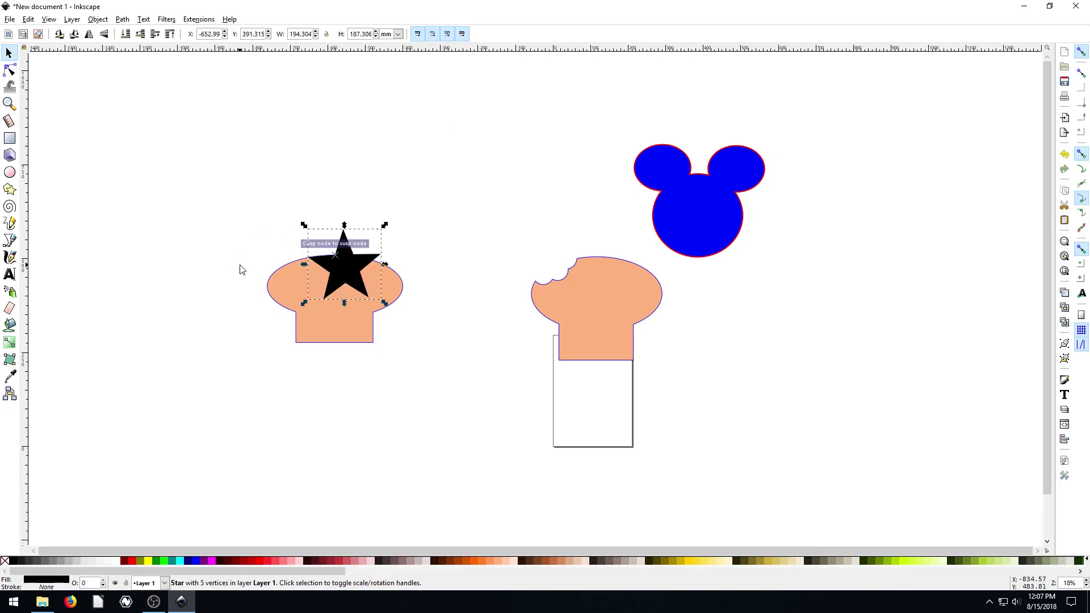
{"action": "key", "text": "plus"}
{"action": "key", "text": "plus"}
{"action": "scroll", "coordinate": [373, 270], "scroll_direction": "left", "scroll_amount": 8}
{"action": "scroll", "coordinate": [372, 271], "scroll_direction": "up", "scroll_amount": 2}
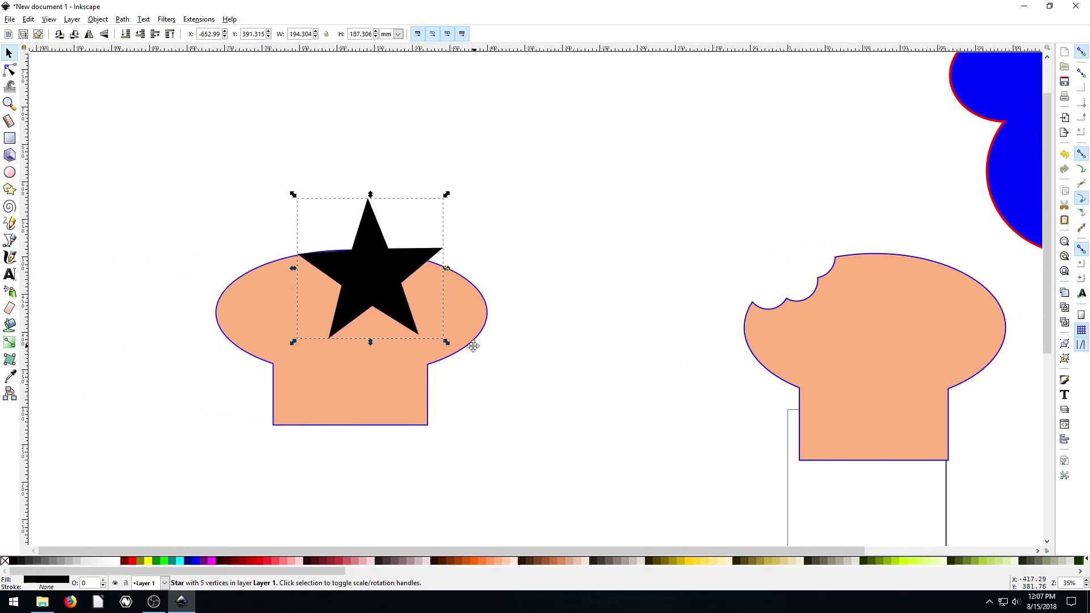
{"action": "left_click_drag", "start_coordinate": [372, 270], "coordinate": [359, 253]}
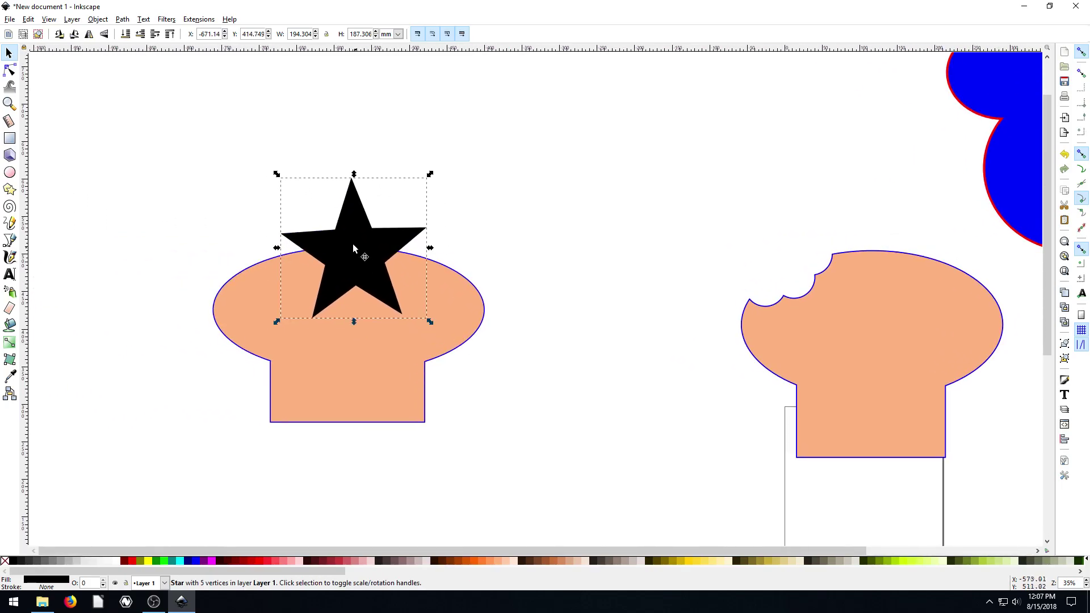
{"action": "left_click", "coordinate": [1082, 52]}
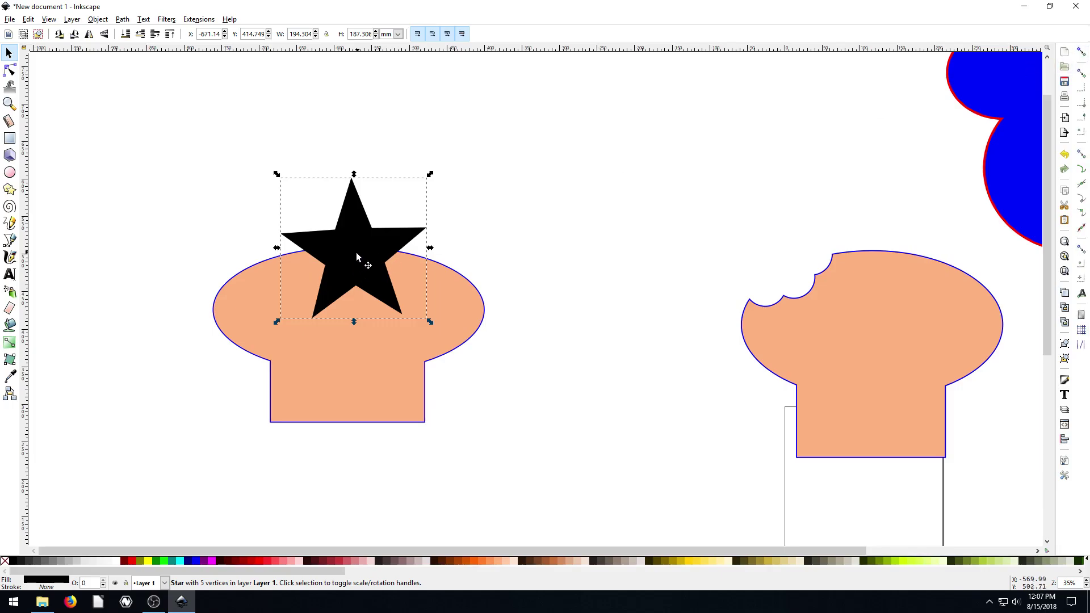
{"action": "mouse_move", "coordinate": [358, 258]}
{"action": "left_mouse_down"}
{"action": "mouse_move", "coordinate": [376, 291]}
{"action": "mouse_move", "coordinate": [355, 271]}
{"action": "mouse_move", "coordinate": [365, 286]}
{"action": "mouse_move", "coordinate": [397, 284]}
{"action": "mouse_move", "coordinate": [373, 295]}
{"action": "mouse_move", "coordinate": [348, 250]}
{"action": "left_mouse_up"}
{"action": "key", "text": "percent"}
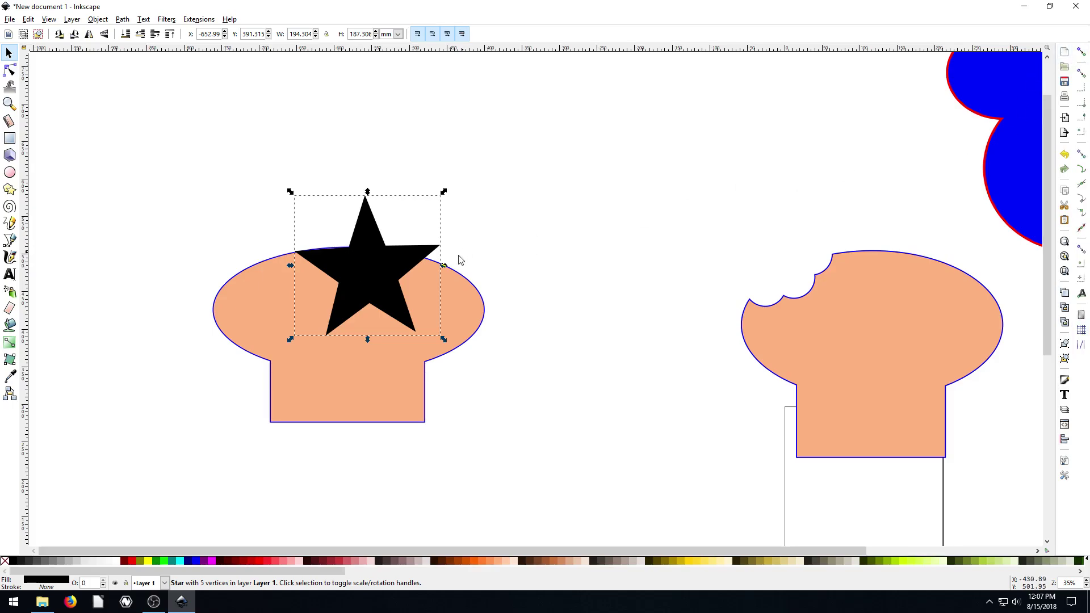
{"action": "mouse_move", "coordinate": [375, 268]}
{"action": "left_mouse_down"}
{"action": "mouse_move", "coordinate": [358, 245]}
{"action": "mouse_move", "coordinate": [359, 289]}
{"action": "left_mouse_up"}
Select both the star and the loaf and apply Path > Intersection
{"action": "mouse_move", "coordinate": [131, 148]}
{"action": "left_mouse_down"}
{"action": "mouse_move", "coordinate": [247, 204]}
{"action": "mouse_move", "coordinate": [565, 464]}
{"action": "left_mouse_up"}
{"action": "left_click", "coordinate": [124, 20]}
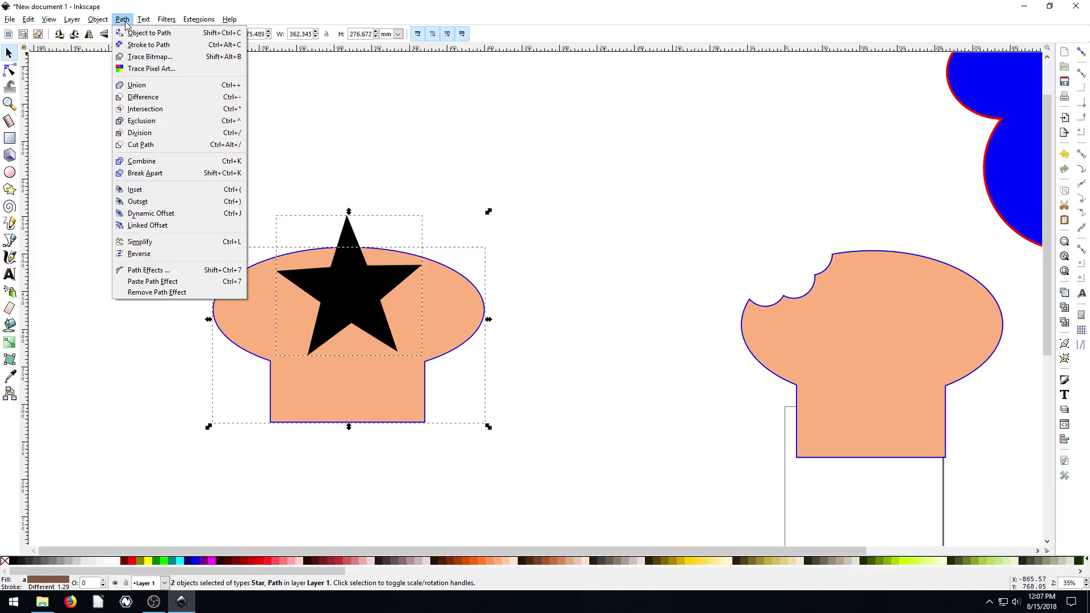
{"action": "left_click", "coordinate": [145, 109]}
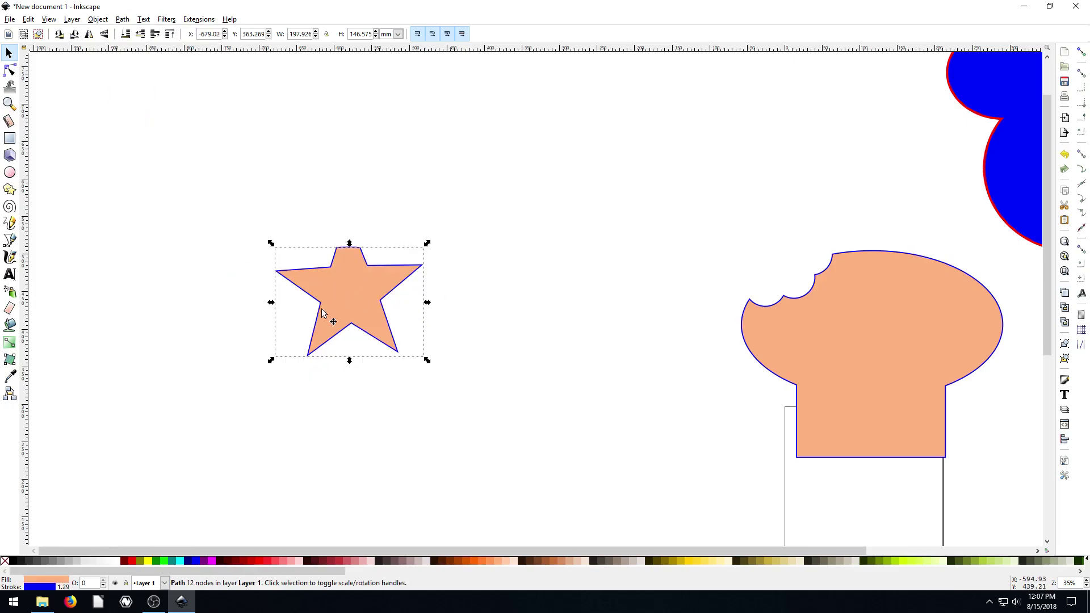
Undo the intersection to get back the separate star and loaf
{"action": "left_click", "coordinate": [200, 345]}
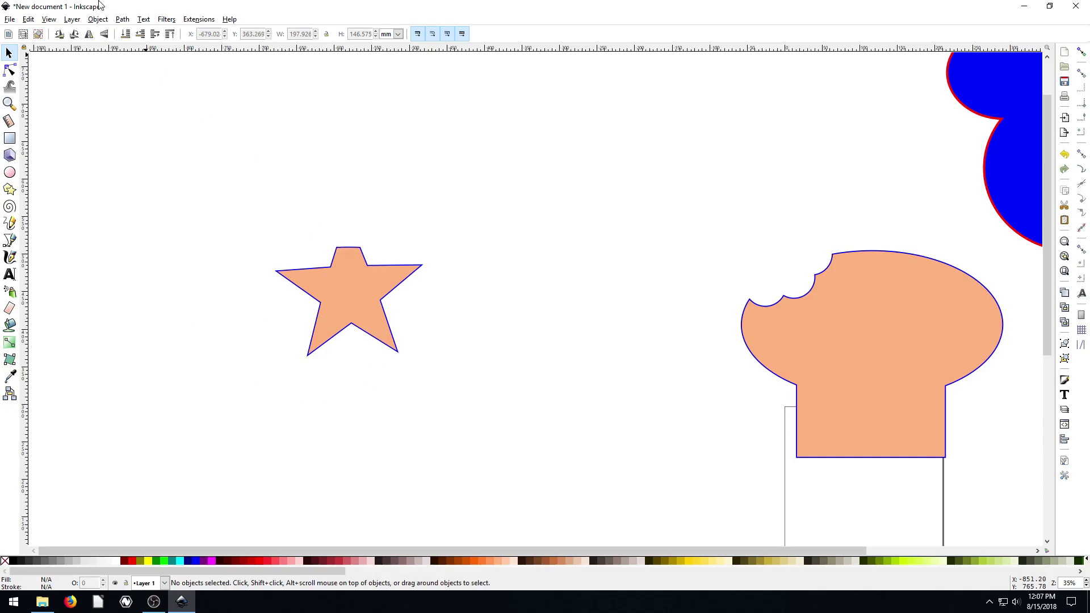
{"action": "left_click", "coordinate": [122, 19]}
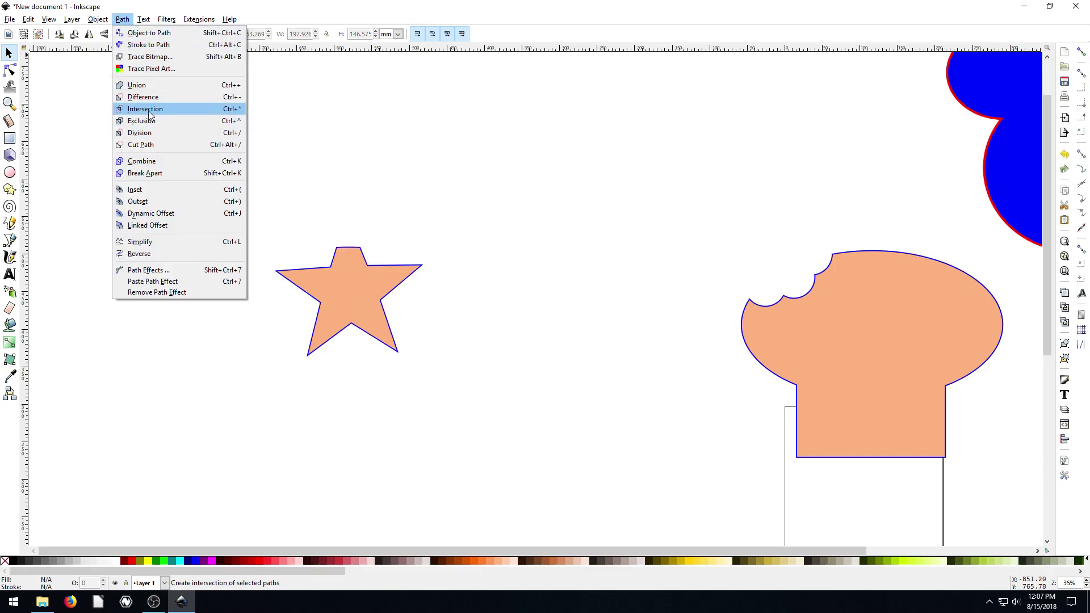
{"action": "left_click", "coordinate": [335, 226]}
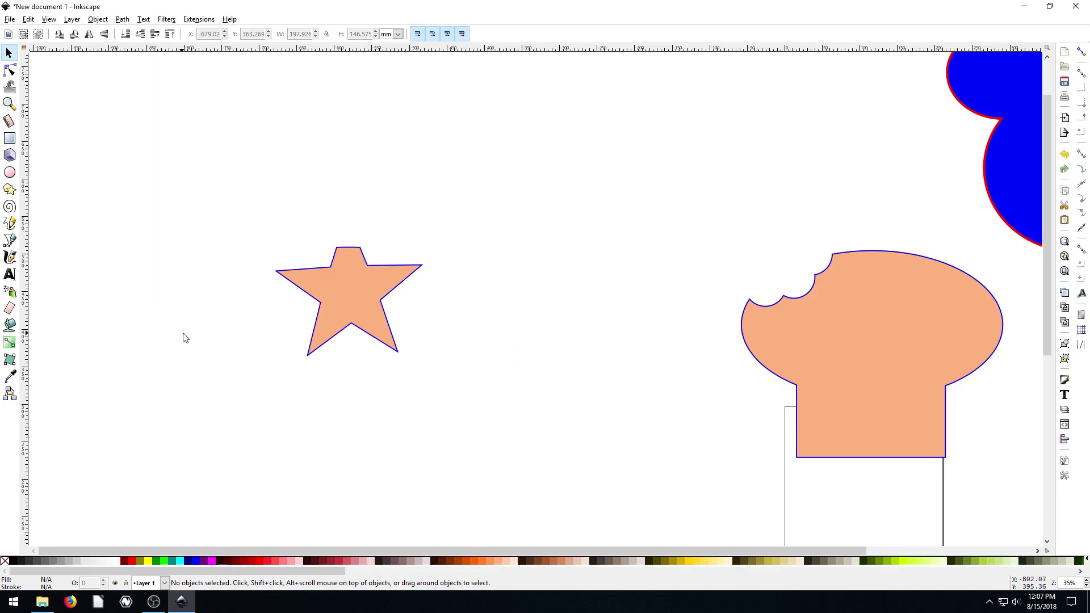
{"action": "scroll", "coordinate": [318, 363], "scroll_direction": "down", "scroll_amount": 3}
{"action": "scroll", "coordinate": [369, 341], "scroll_direction": "up", "scroll_amount": 3}
{"action": "left_click", "coordinate": [352, 296]}
{"action": "left_click_drag", "start_coordinate": [353, 297], "coordinate": [456, 267]}
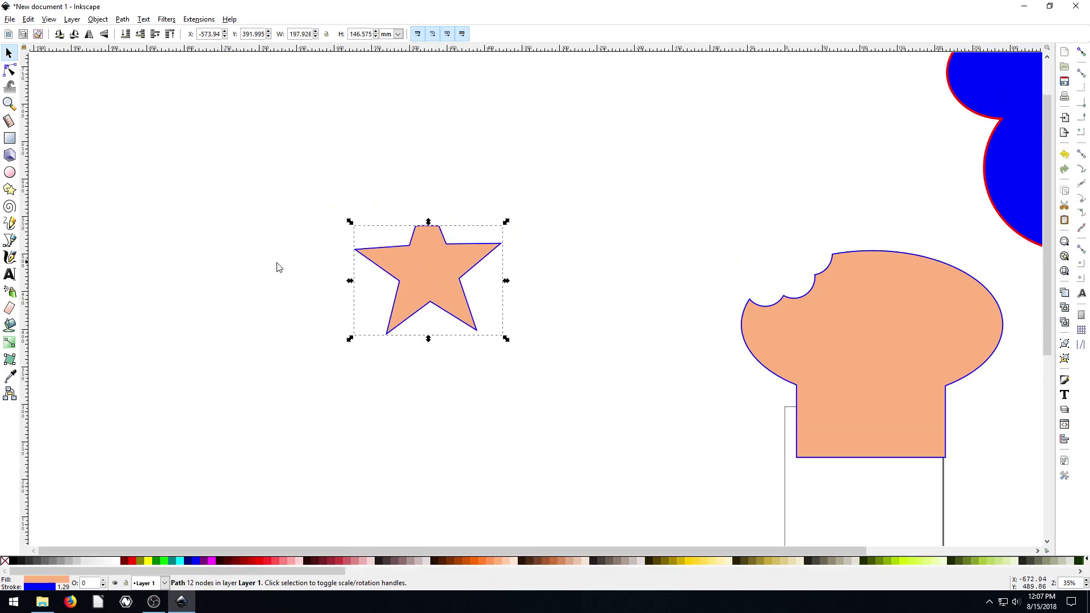
{"action": "left_click", "coordinate": [272, 268]}
{"action": "key", "text": "ctrl+z"}
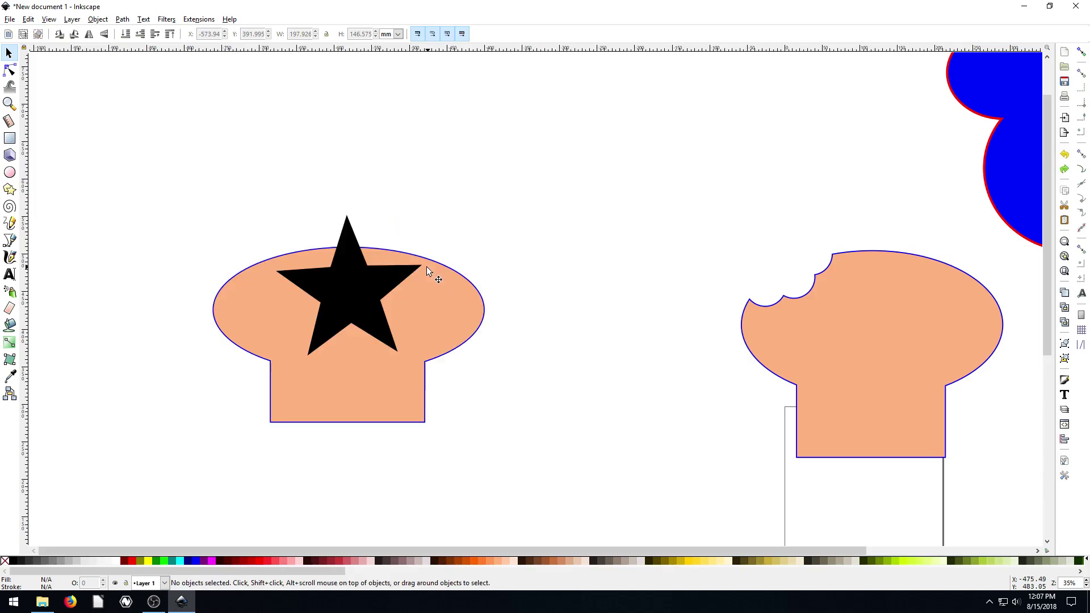
Apply Path > Exclusion to the star and loaf, then undo it
{"action": "left_click_drag", "start_coordinate": [157, 176], "coordinate": [562, 460]}
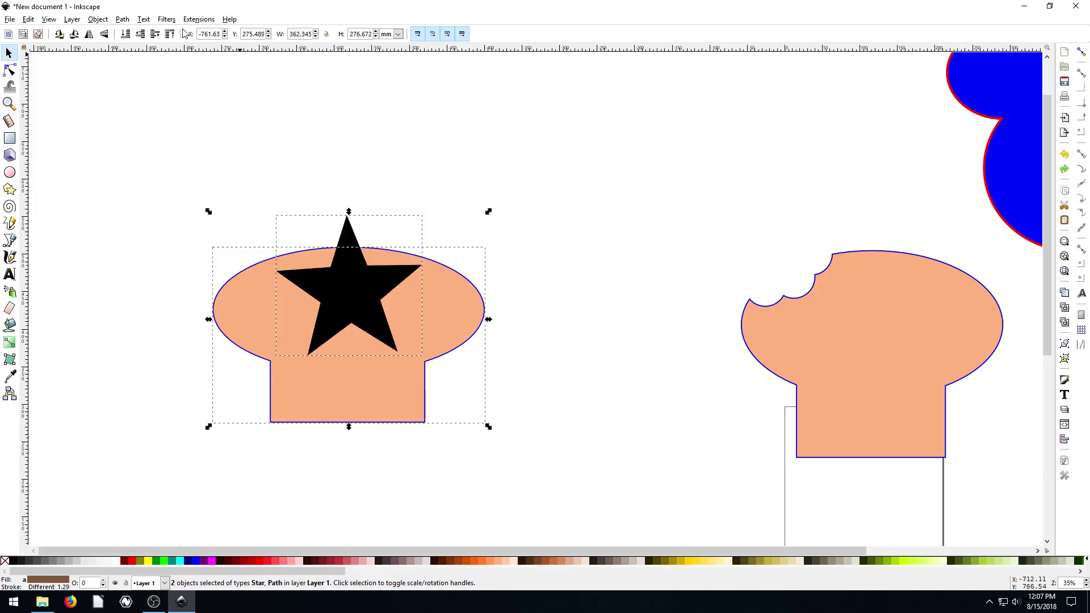
{"action": "left_click", "coordinate": [144, 19]}
{"action": "mouse_move", "coordinate": [122, 21]}
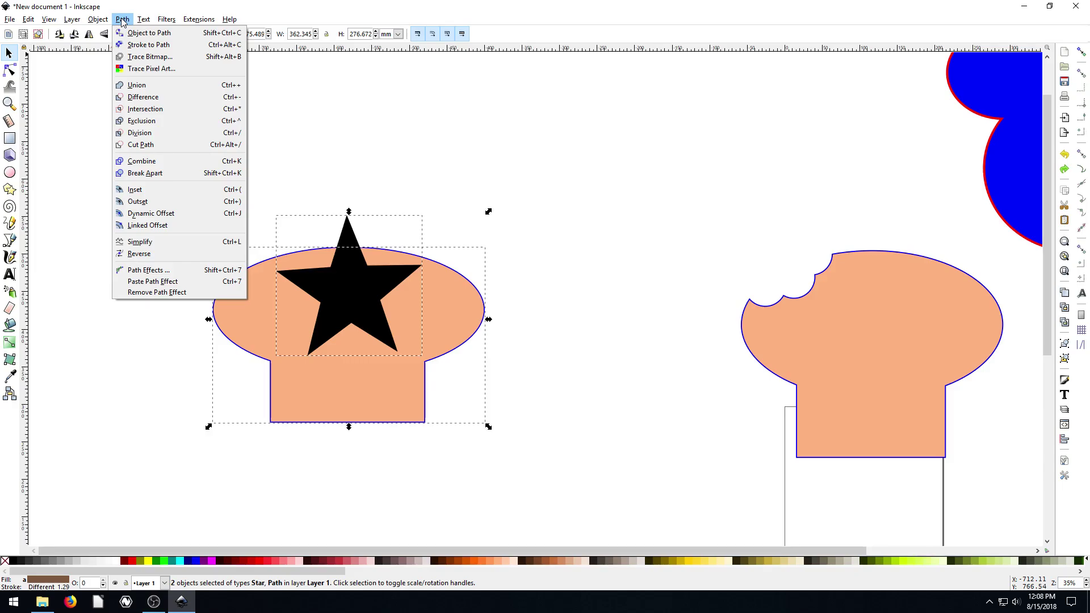
{"action": "left_click", "coordinate": [156, 120]}
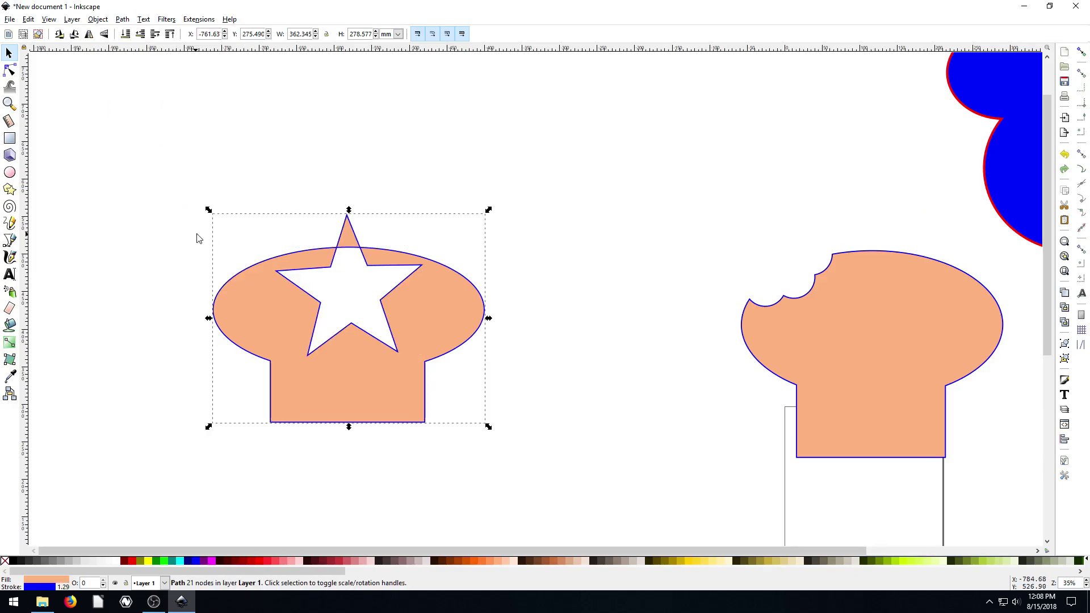
{"action": "left_click", "coordinate": [217, 343]}
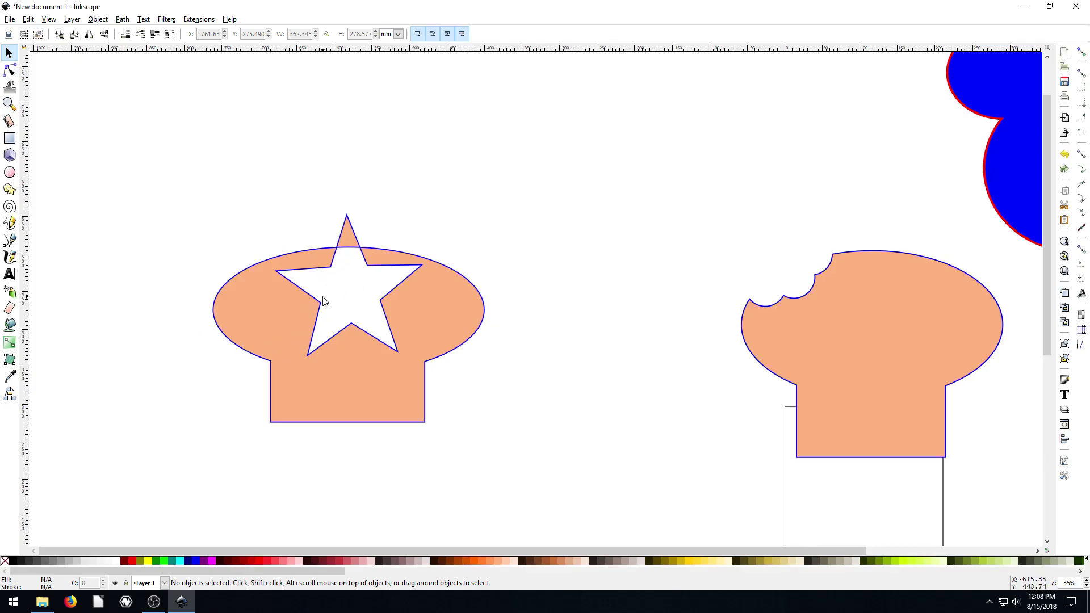
{"action": "key", "text": "ctrl+z"}
Move the star fully inside the loaf and punch it out with Path > Exclusion
{"action": "left_click_drag", "start_coordinate": [353, 295], "coordinate": [340, 339]}
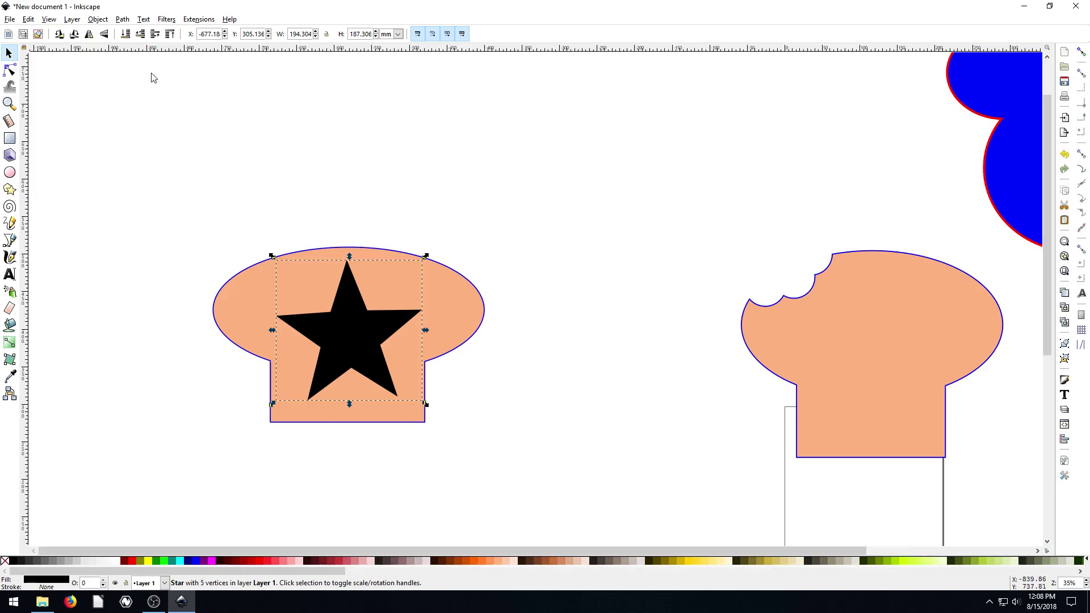
{"action": "left_click_drag", "start_coordinate": [134, 153], "coordinate": [603, 525]}
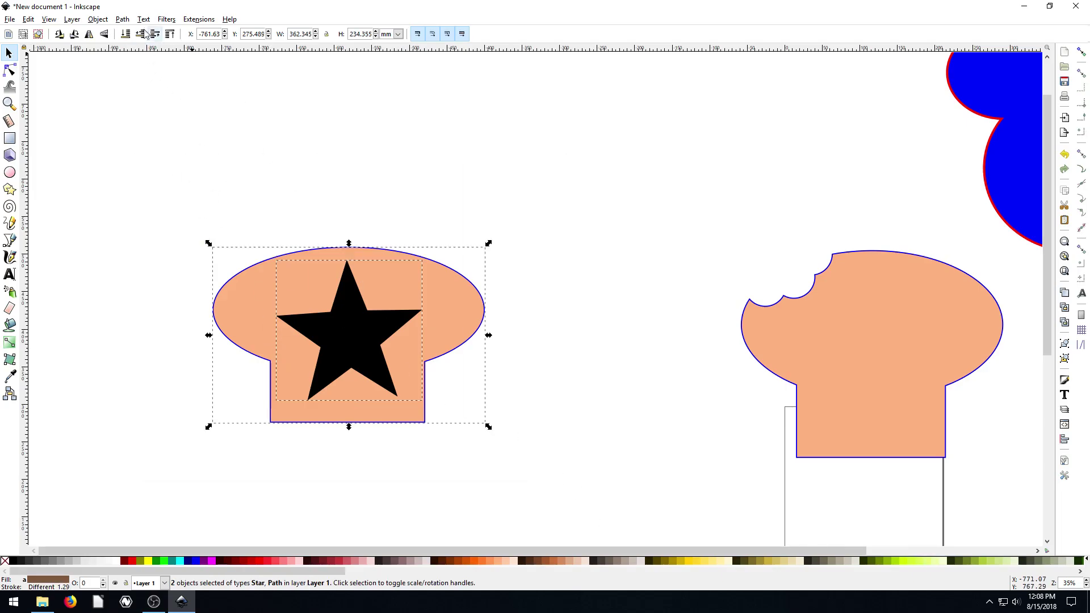
{"action": "left_click", "coordinate": [123, 19]}
{"action": "left_click", "coordinate": [143, 121]}
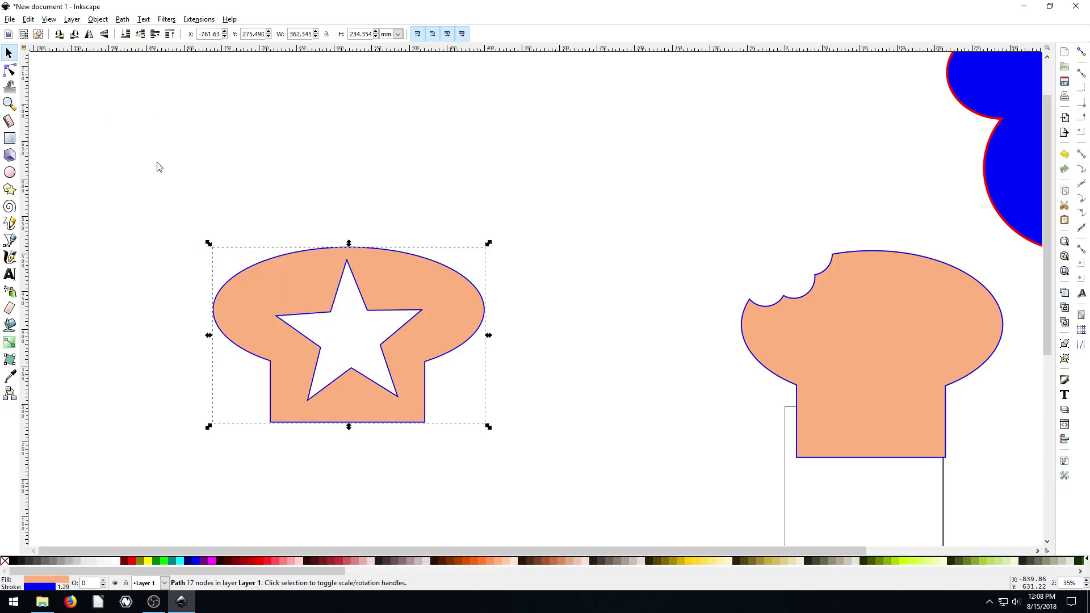
{"action": "left_click", "coordinate": [139, 225]}
Zoom out and move the bitten loaf below the star-cut loaf
{"action": "left_click_drag", "start_coordinate": [264, 287], "coordinate": [426, 215]}
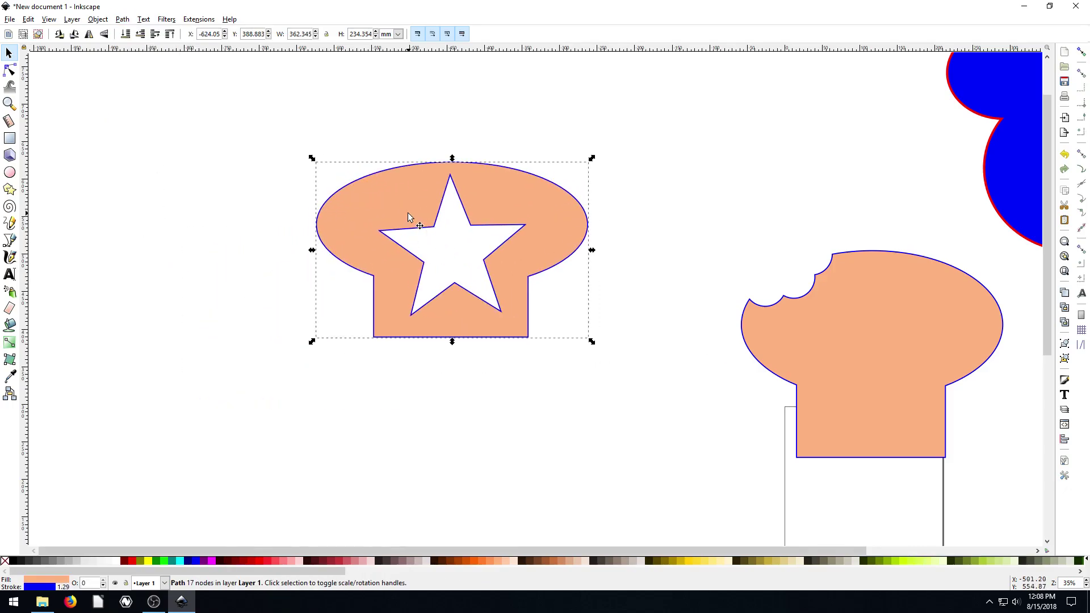
{"action": "scroll", "coordinate": [585, 217], "scroll_direction": "down", "scroll_amount": 4}
{"action": "left_click_drag", "start_coordinate": [642, 198], "coordinate": [610, 225]}
{"action": "key", "text": "minus"}
{"action": "key", "text": "minus"}
{"action": "key", "text": "minus"}
{"action": "key", "text": "ctrl+z"}
{"action": "left_click_drag", "start_coordinate": [552, 306], "coordinate": [408, 306]}
Rearrange the shapes: star-cut loaf up-left, Mickey shape down and left
{"action": "left_click", "coordinate": [341, 260]}
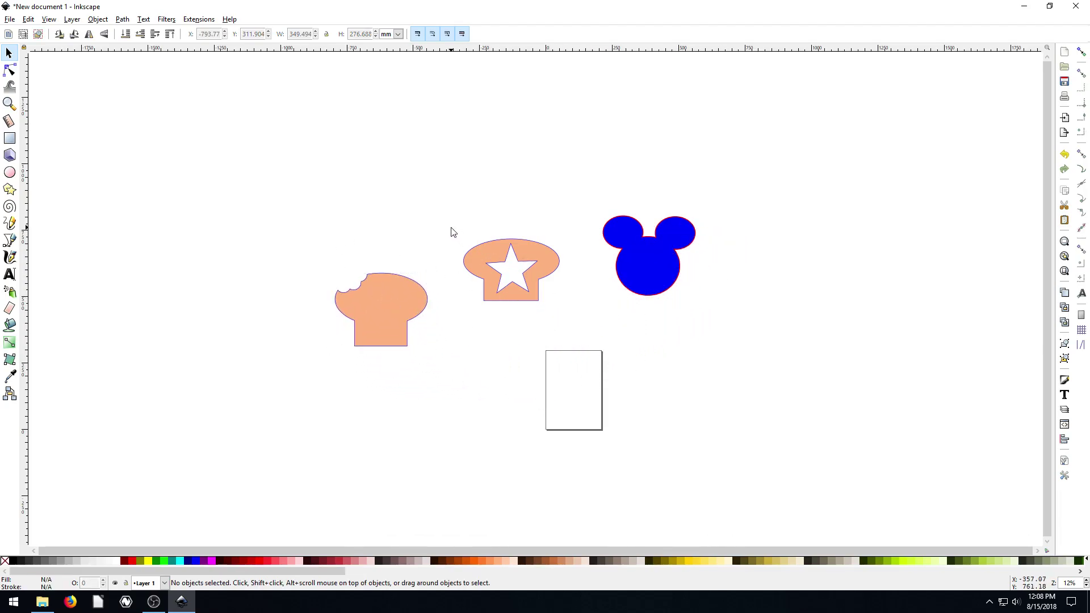
{"action": "left_click_drag", "start_coordinate": [495, 256], "coordinate": [441, 297]}
{"action": "key", "text": "plus"}
{"action": "key", "text": "plus"}
{"action": "key", "text": "Tab"}
{"action": "left_click_drag", "start_coordinate": [711, 258], "coordinate": [646, 340]}
{"action": "left_click", "coordinate": [491, 327]}
{"action": "left_click_drag", "start_coordinate": [510, 294], "coordinate": [466, 201]}
{"action": "key", "text": "n"}
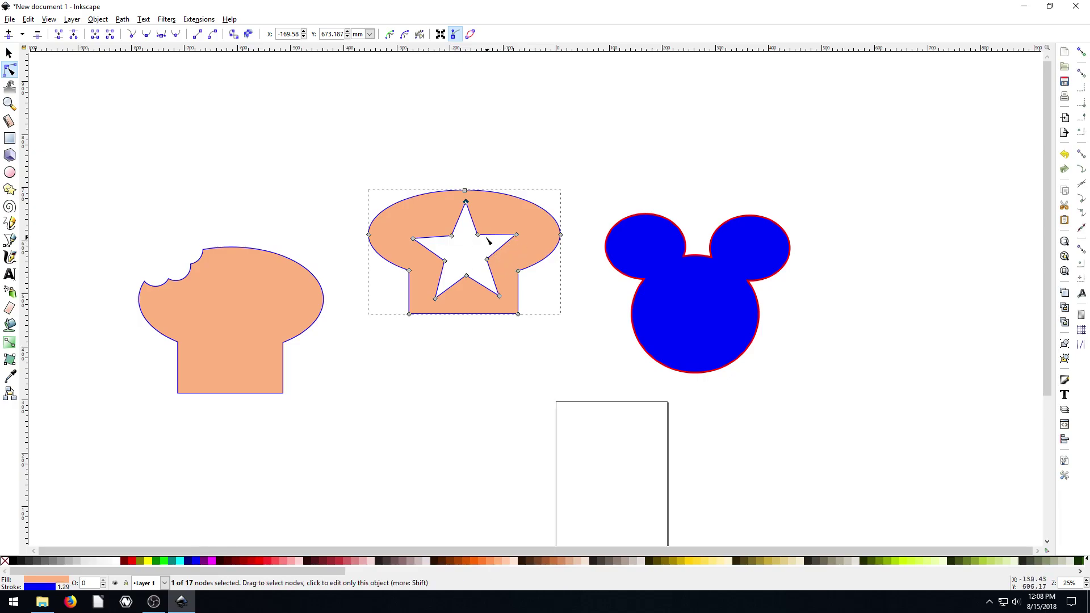
{"action": "left_click", "coordinate": [9, 53]}
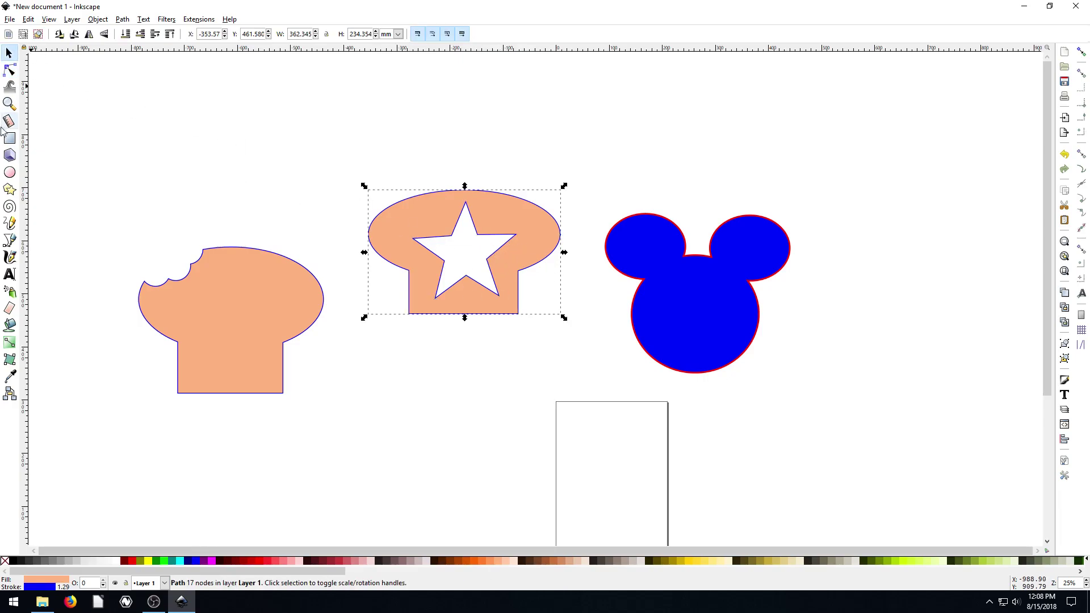
Draw a new black five-pointed star at the upper left and select it
{"action": "left_click", "coordinate": [10, 189]}
{"action": "left_click_drag", "start_coordinate": [207, 164], "coordinate": [264, 195]}
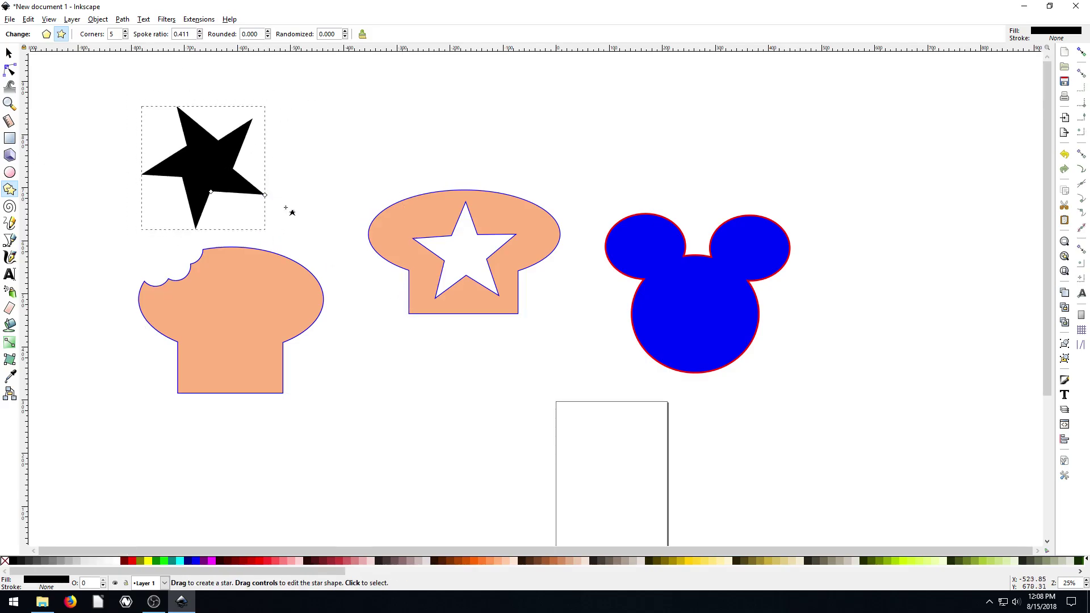
{"action": "left_click", "coordinate": [9, 53]}
{"action": "left_click", "coordinate": [450, 250]}
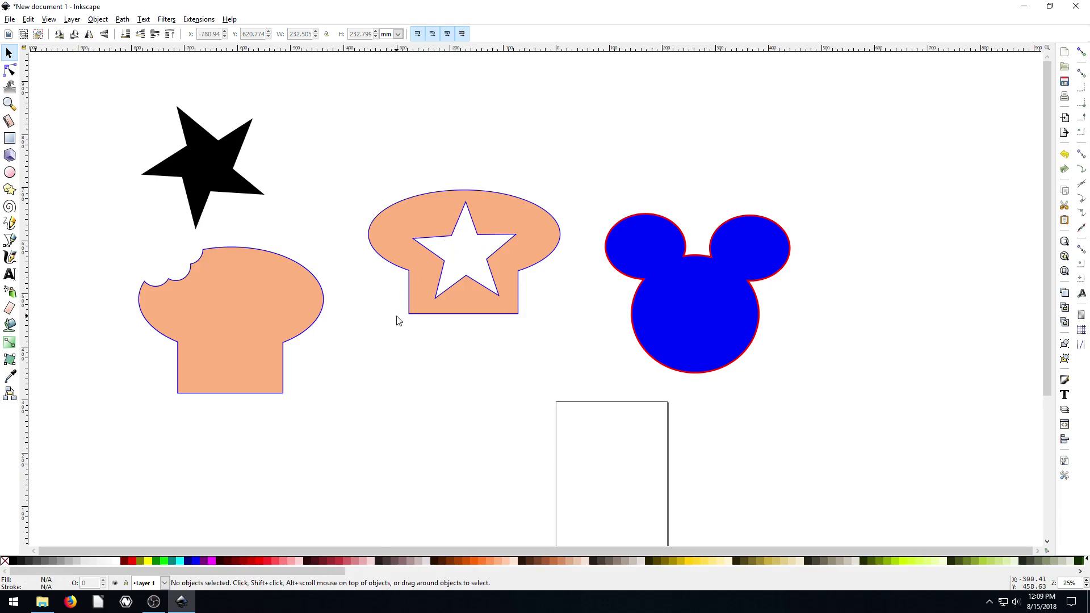
{"action": "left_click", "coordinate": [202, 187]}
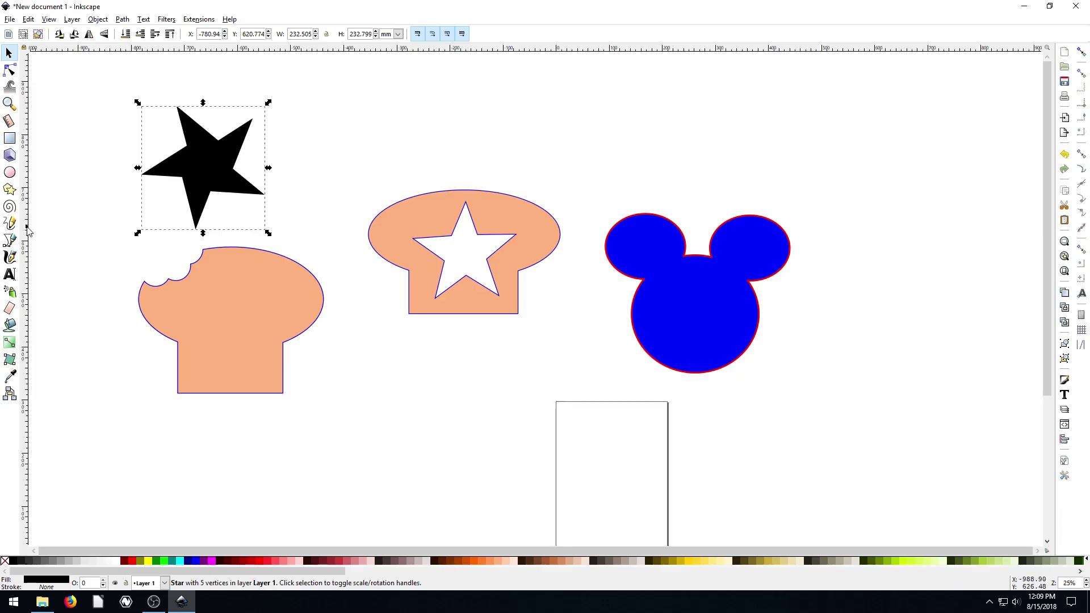
Draw a black ellipse and move it to the left of the star
{"action": "left_click", "coordinate": [10, 172]}
{"action": "left_click_drag", "start_coordinate": [285, 141], "coordinate": [245, 125]}
{"action": "left_click", "coordinate": [9, 53]}
{"action": "left_click_drag", "start_coordinate": [295, 149], "coordinate": [97, 122]}
Duplicate the bitten loaf lower down, then delete the small black circle and the ellipse
{"action": "left_click", "coordinate": [218, 266]}
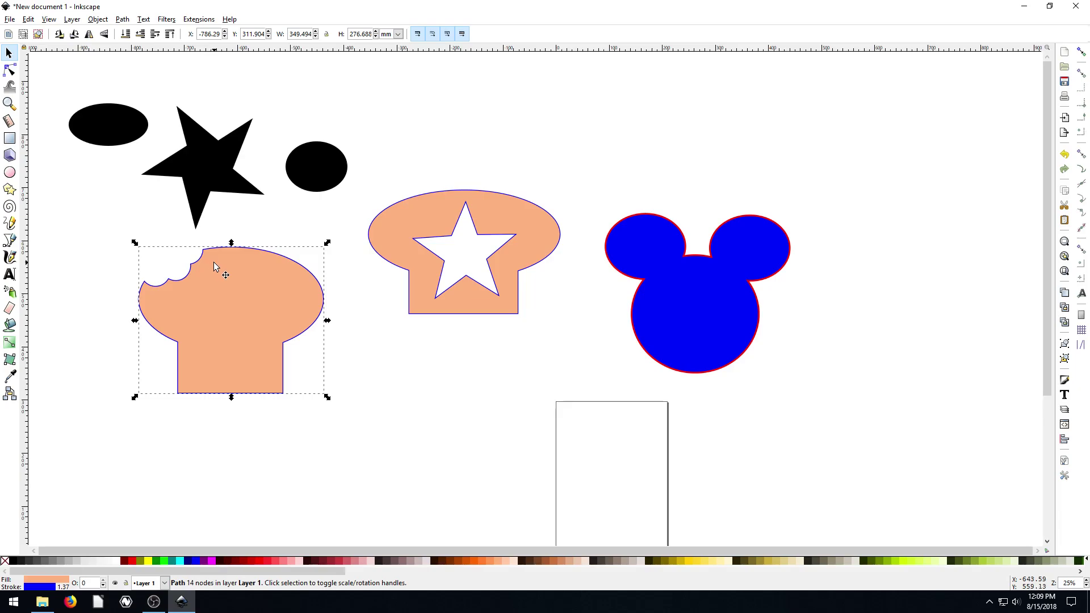
{"action": "key", "text": "ctrl+d"}
{"action": "left_click_drag", "start_coordinate": [238, 284], "coordinate": [405, 393]}
{"action": "left_click", "coordinate": [316, 166]}
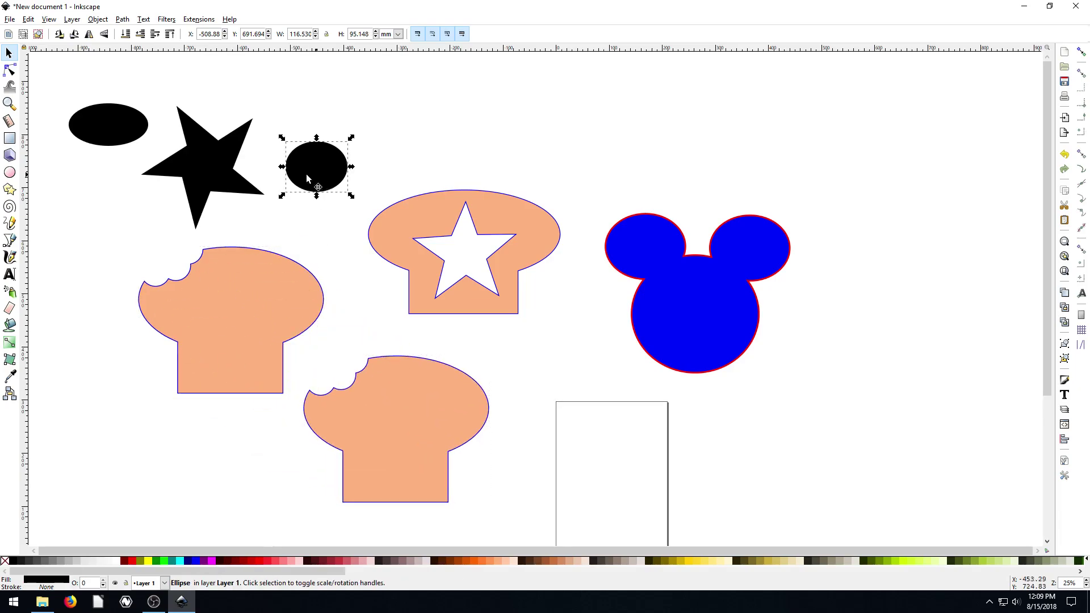
{"action": "key", "text": "Delete"}
{"action": "left_click", "coordinate": [106, 131]}
{"action": "key", "text": "Delete"}
Move the star onto the lower loaf, raise and enlarge it, and select both shapes
{"action": "left_click", "coordinate": [227, 181]}
{"action": "left_click_drag", "start_coordinate": [228, 180], "coordinate": [398, 431]}
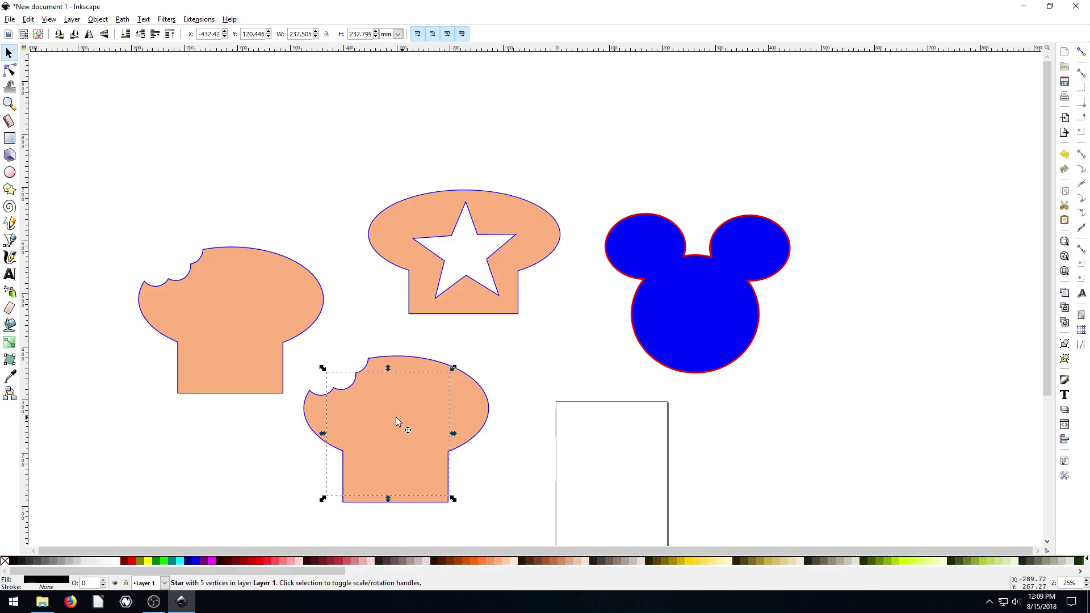
{"action": "key", "text": "Home"}
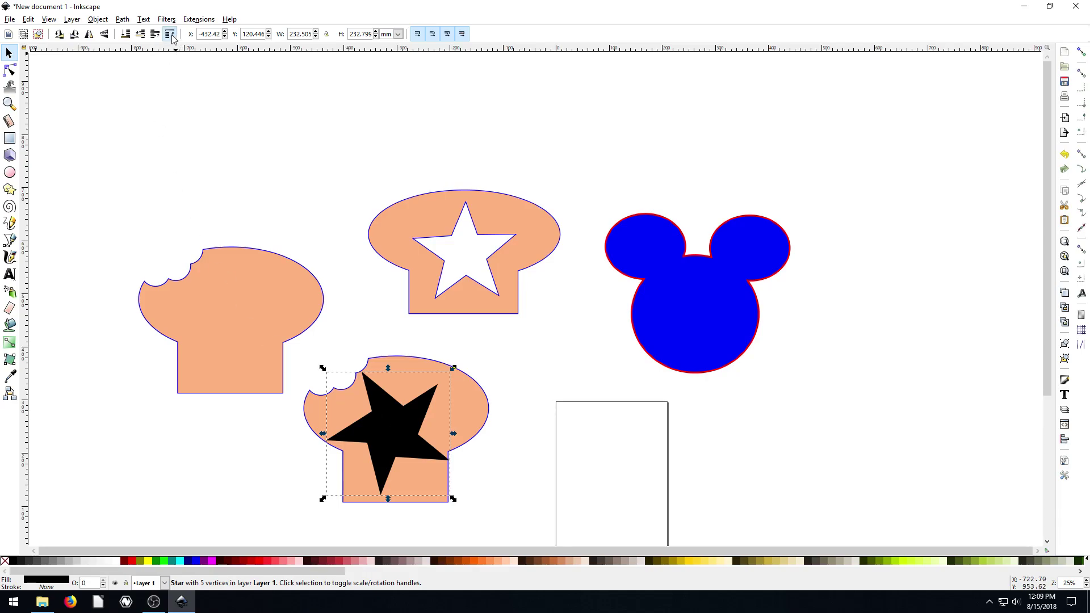
{"action": "left_click_drag", "start_coordinate": [453, 368], "coordinate": [481, 352]}
{"action": "left_click_drag", "start_coordinate": [419, 410], "coordinate": [406, 419]}
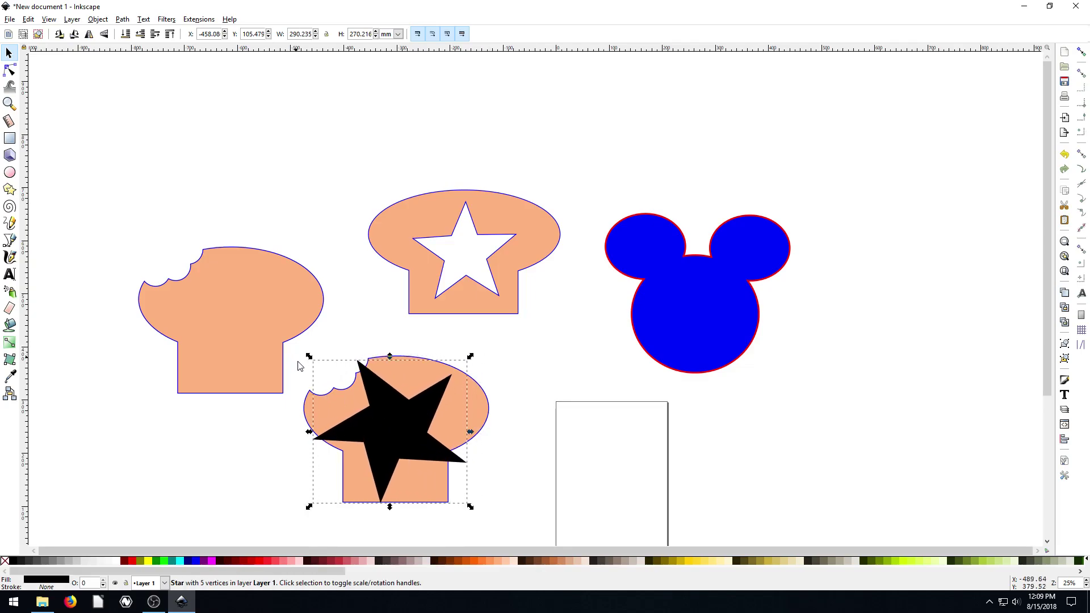
{"action": "key", "text": "shift"}
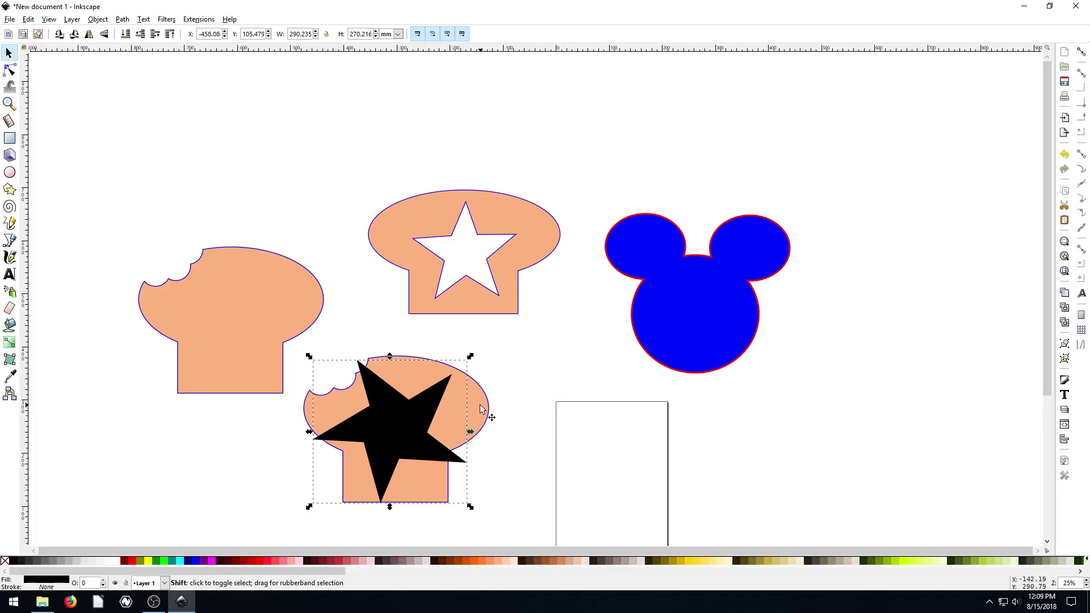
{"action": "left_click", "coordinate": [480, 409], "text": "shift"}
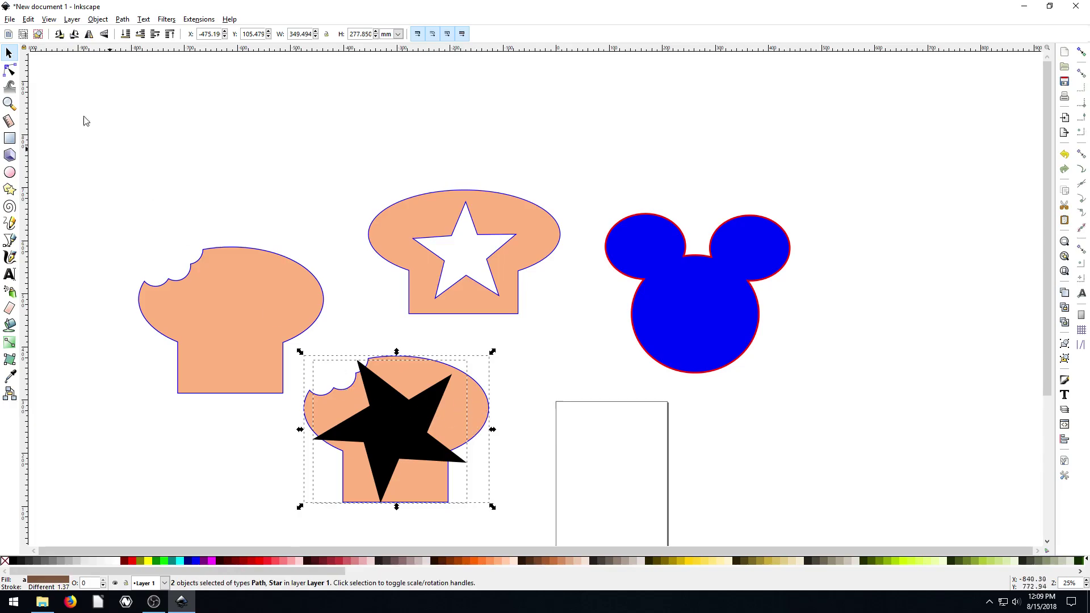
Cut the loaf's outline along the star with Path > Cut Path
{"action": "left_click", "coordinate": [94, 20]}
{"action": "mouse_move", "coordinate": [115, 22]}
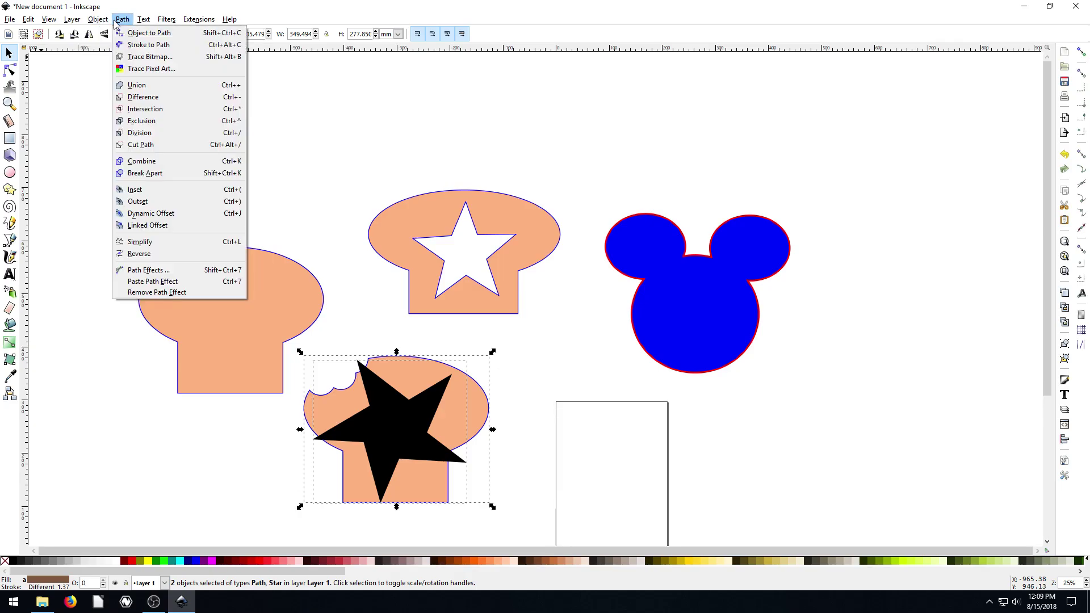
{"action": "left_click", "coordinate": [136, 146]}
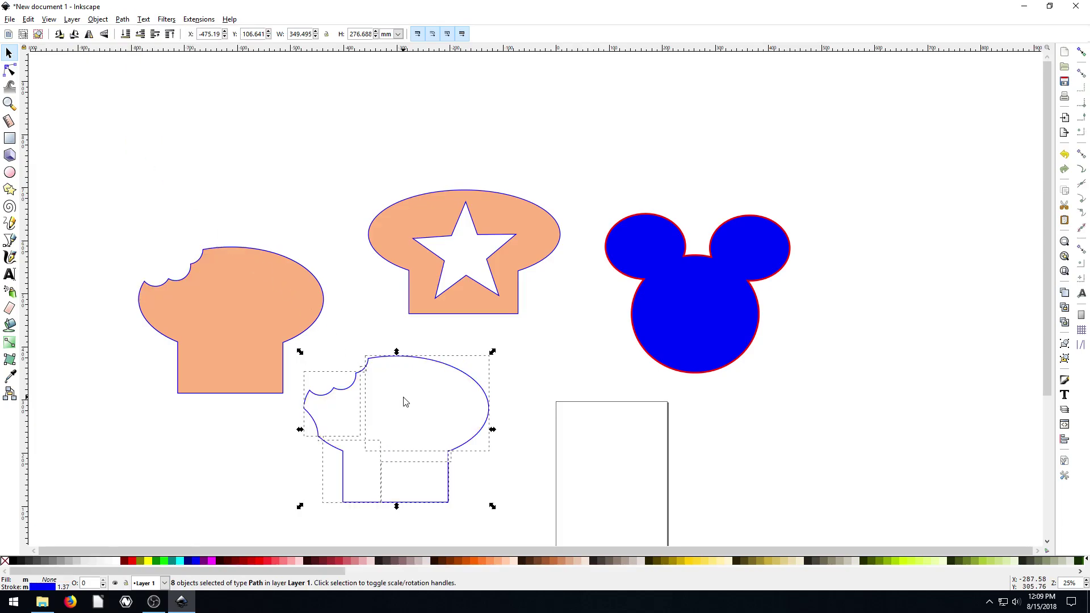
{"action": "left_click_drag", "start_coordinate": [436, 403], "coordinate": [514, 375]}
Pull the cut outline pieces (bite curve, top arc, lower pieces) apart to show them
{"action": "left_click", "coordinate": [420, 415]}
{"action": "left_click_drag", "start_coordinate": [411, 384], "coordinate": [387, 411]}
{"action": "left_click", "coordinate": [449, 349]}
{"action": "left_click_drag", "start_coordinate": [494, 371], "coordinate": [499, 352]}
{"action": "left_click_drag", "start_coordinate": [424, 445], "coordinate": [361, 461]}
{"action": "left_click_drag", "start_coordinate": [493, 494], "coordinate": [496, 501]}
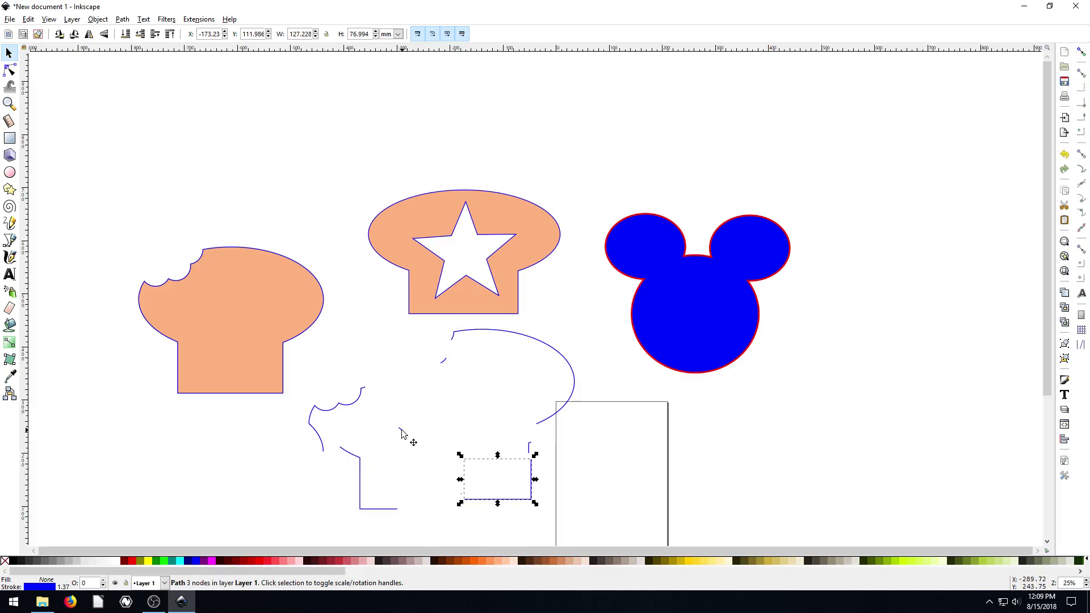
{"action": "left_click_drag", "start_coordinate": [402, 434], "coordinate": [389, 440]}
{"action": "left_click_drag", "start_coordinate": [443, 362], "coordinate": [410, 352]}
{"action": "left_click_drag", "start_coordinate": [538, 351], "coordinate": [544, 351]}
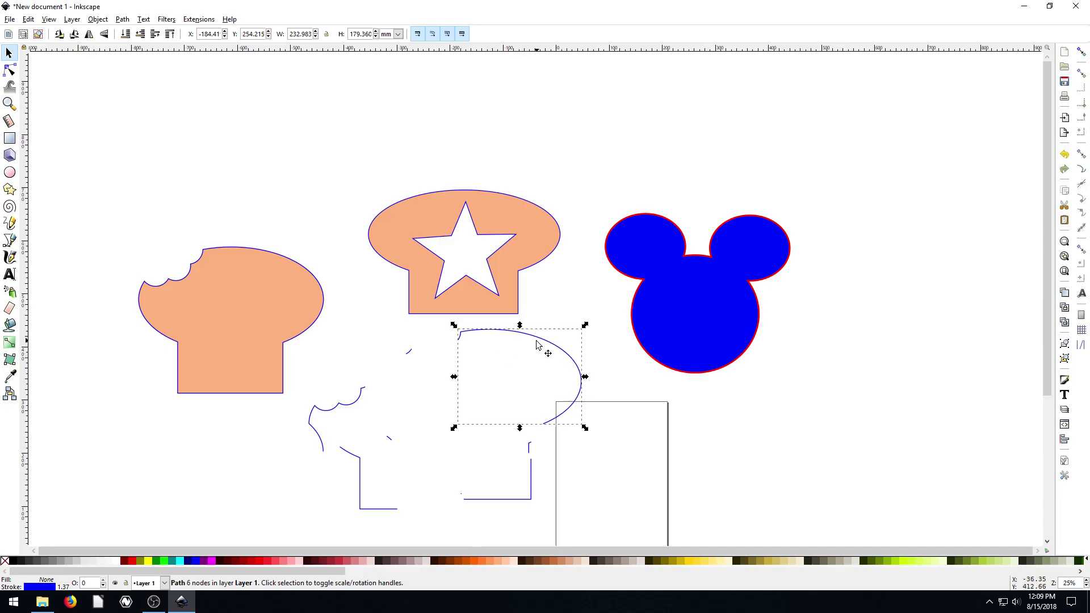
{"action": "left_click", "coordinate": [320, 452]}
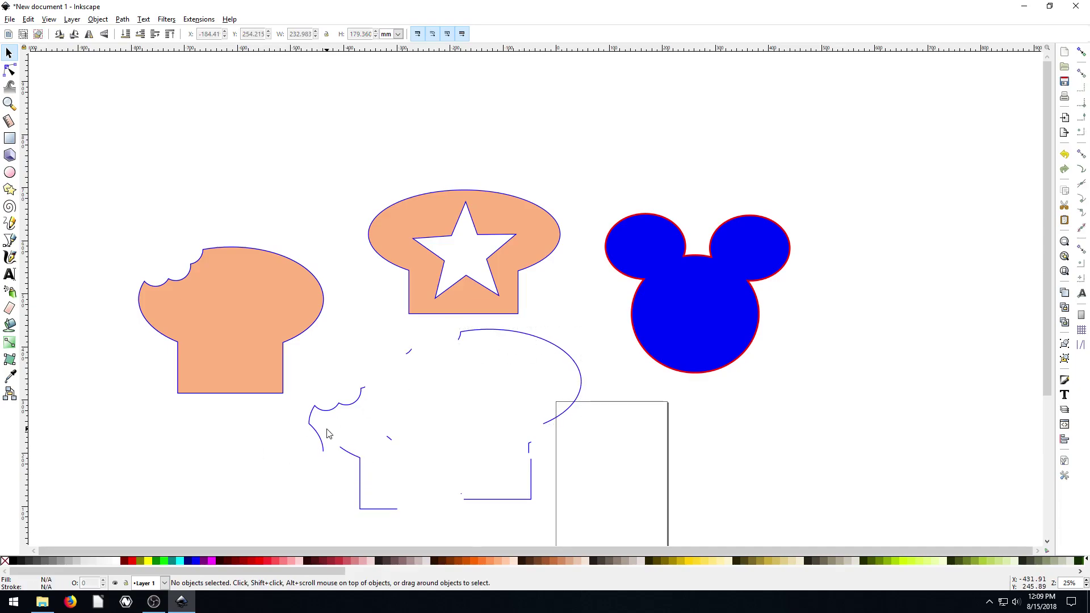
Undo the piece moves and shift the top-right arc slightly to show it is separate
{"action": "key", "text": "ctrl+z"}
{"action": "key", "text": "ctrl+z"}
{"action": "key", "text": "ctrl+z"}
{"action": "key", "text": "ctrl+z"}
{"action": "key", "text": "ctrl+z"}
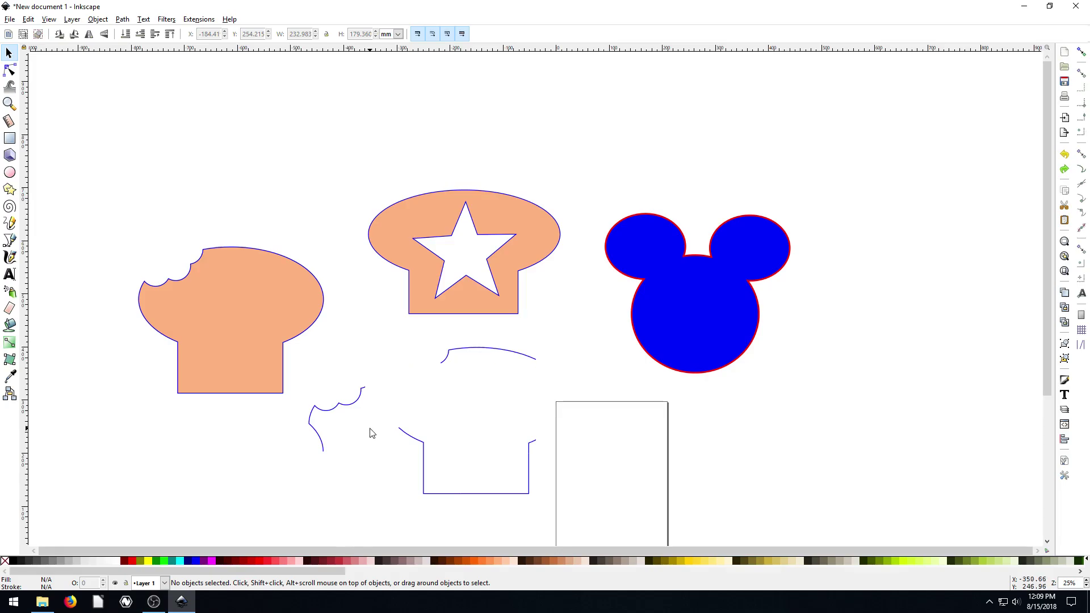
{"action": "key", "text": "ctrl+z"}
{"action": "key", "text": "ctrl+z"}
{"action": "mouse_move", "coordinate": [519, 357]}
{"action": "left_mouse_down"}
{"action": "mouse_move", "coordinate": [582, 321]}
{"action": "mouse_move", "coordinate": [557, 352]}
{"action": "mouse_move", "coordinate": [713, 377]}
{"action": "mouse_move", "coordinate": [529, 355]}
{"action": "left_mouse_up"}
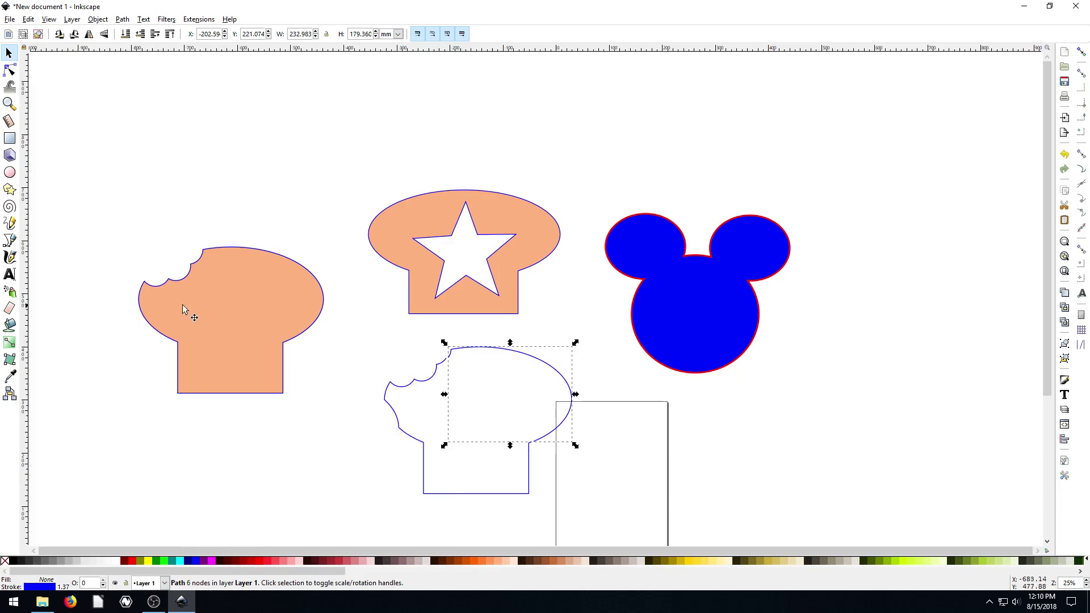
Draw a black rectangle over the left loaf's lower half
{"action": "left_click", "coordinate": [107, 320]}
{"action": "left_click", "coordinate": [10, 138]}
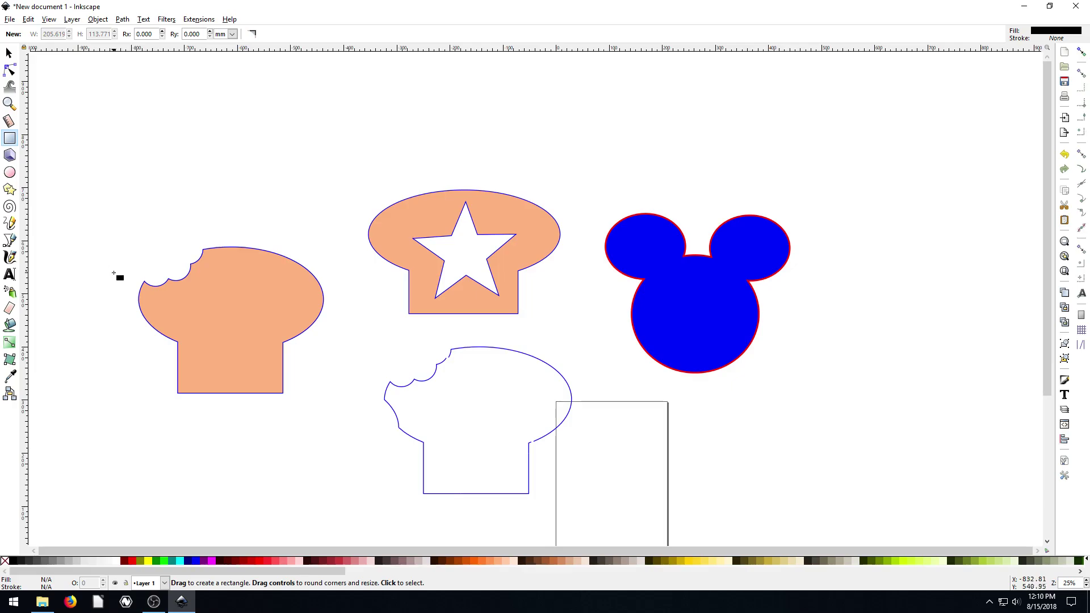
{"action": "mouse_move", "coordinate": [118, 298]}
{"action": "left_mouse_down"}
{"action": "mouse_move", "coordinate": [188, 328]}
{"action": "mouse_move", "coordinate": [343, 436]}
{"action": "left_mouse_up"}
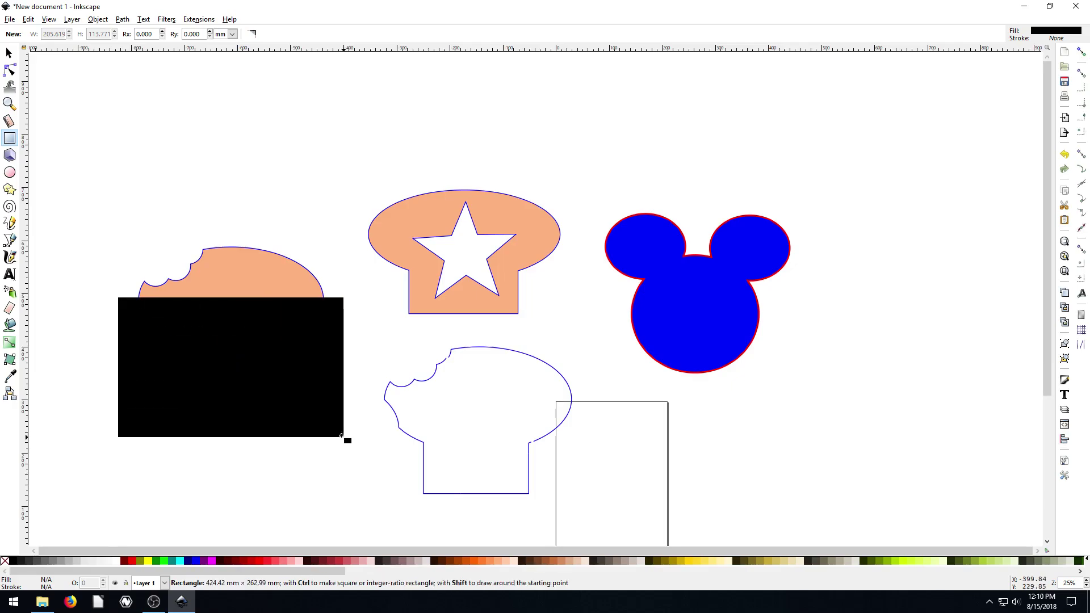
Cut the left loaf along the rectangle with Cut Path and lift its top piece upward
{"action": "left_click", "coordinate": [9, 53]}
{"action": "left_click_drag", "start_coordinate": [66, 212], "coordinate": [353, 458]}
{"action": "left_click", "coordinate": [122, 19]}
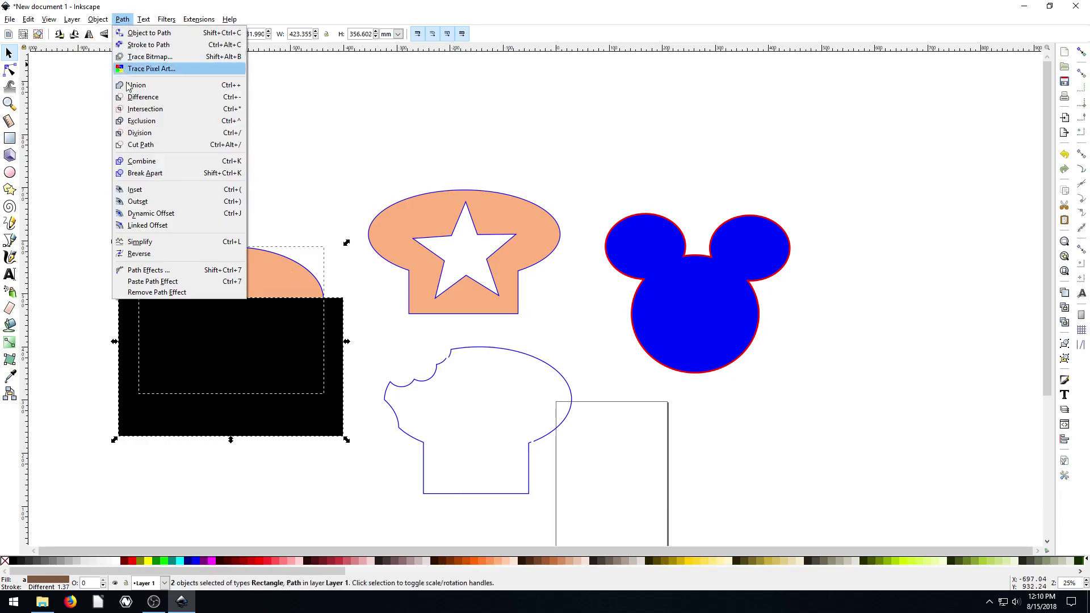
{"action": "left_click", "coordinate": [142, 145]}
{"action": "left_click", "coordinate": [231, 259]}
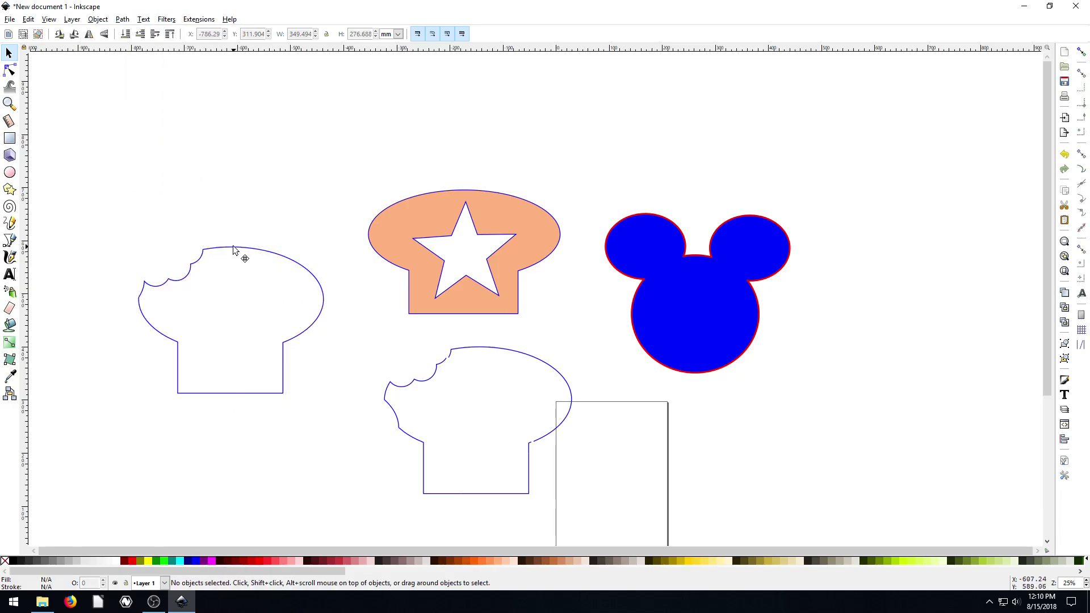
{"action": "left_click_drag", "start_coordinate": [233, 249], "coordinate": [265, 241]}
Undo the cut to restore the filled peach loaf and move it to the canvas top
{"action": "left_click", "coordinate": [229, 174]}
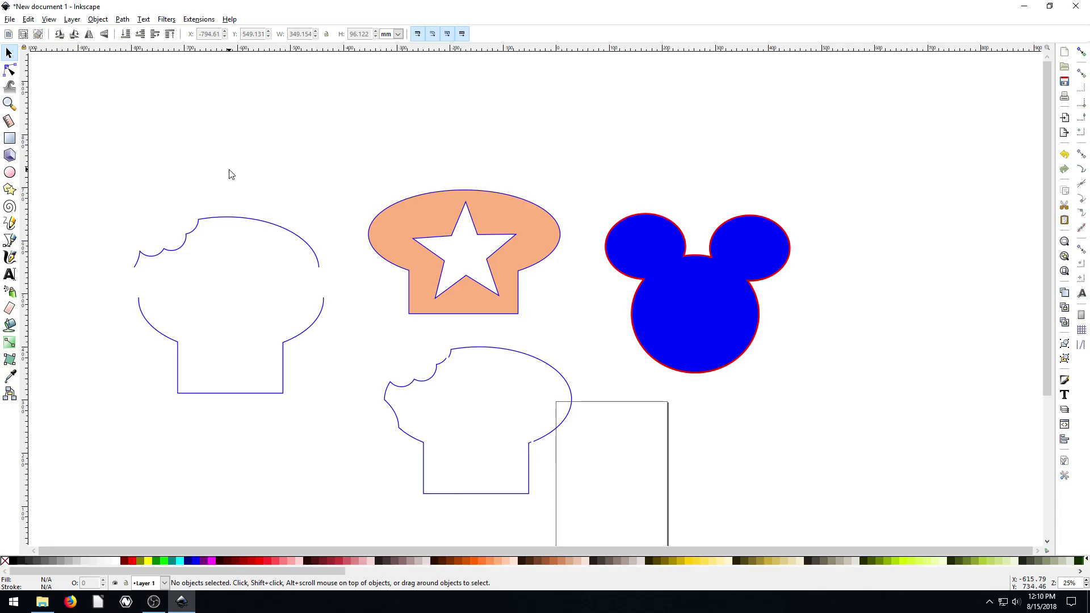
{"action": "key", "text": "ctrl+z"}
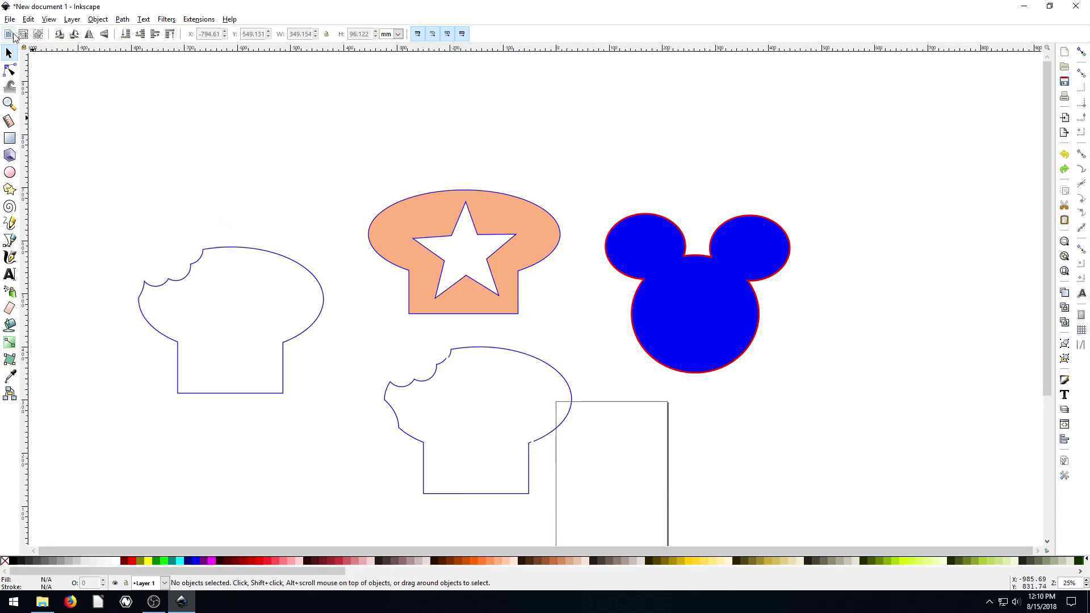
{"action": "key", "text": "ctrl+z"}
{"action": "left_click_drag", "start_coordinate": [230, 257], "coordinate": [242, 80]}
Delete the loaf's bottom corner and lower nodes with the Node tool
{"action": "double_click", "coordinate": [215, 130]}
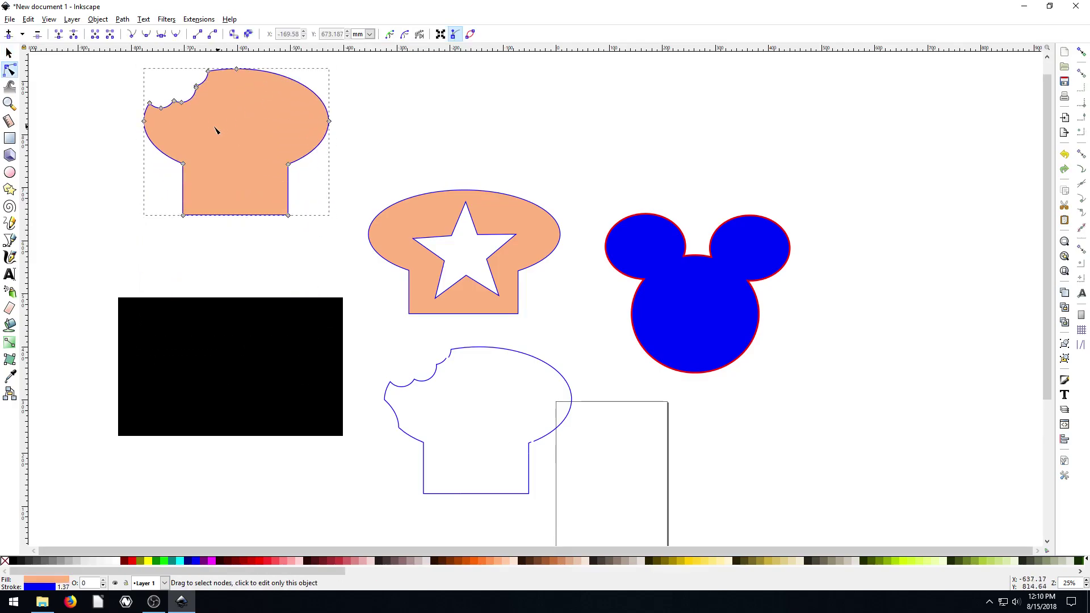
{"action": "left_click", "coordinate": [183, 215]}
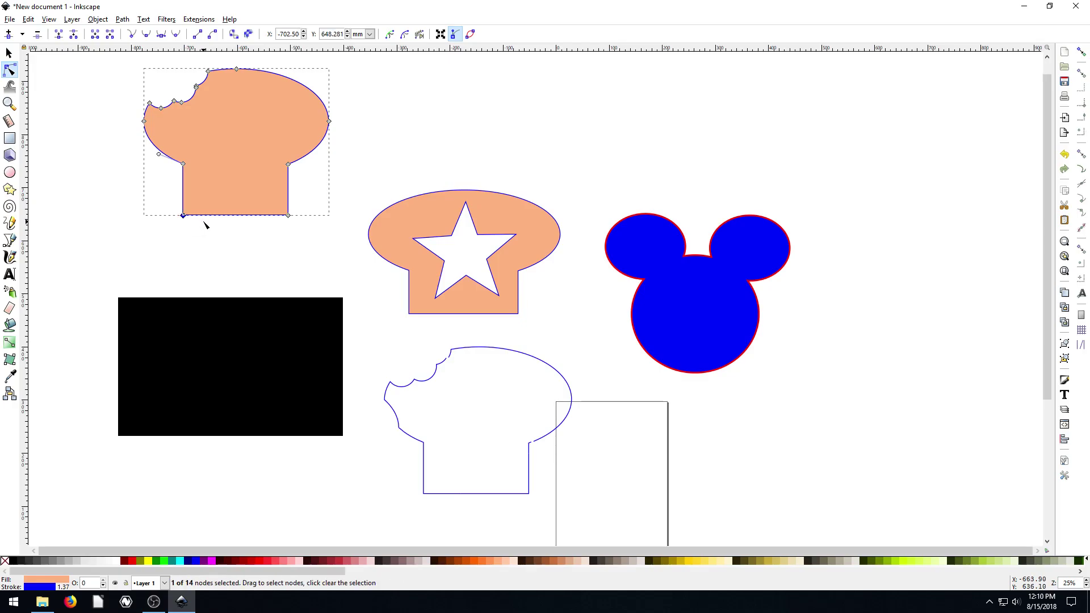
{"action": "key", "text": "Delete"}
{"action": "left_click", "coordinate": [288, 216]}
{"action": "key", "text": "Delete"}
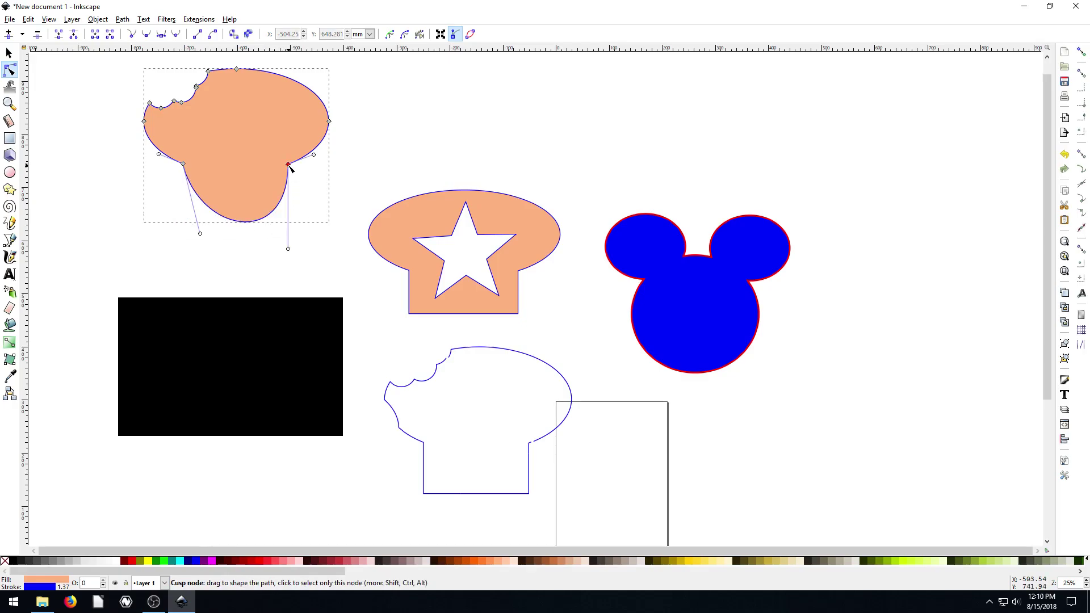
{"action": "key", "text": "Delete"}
{"action": "left_click", "coordinate": [183, 164]}
{"action": "key", "text": "Delete"}
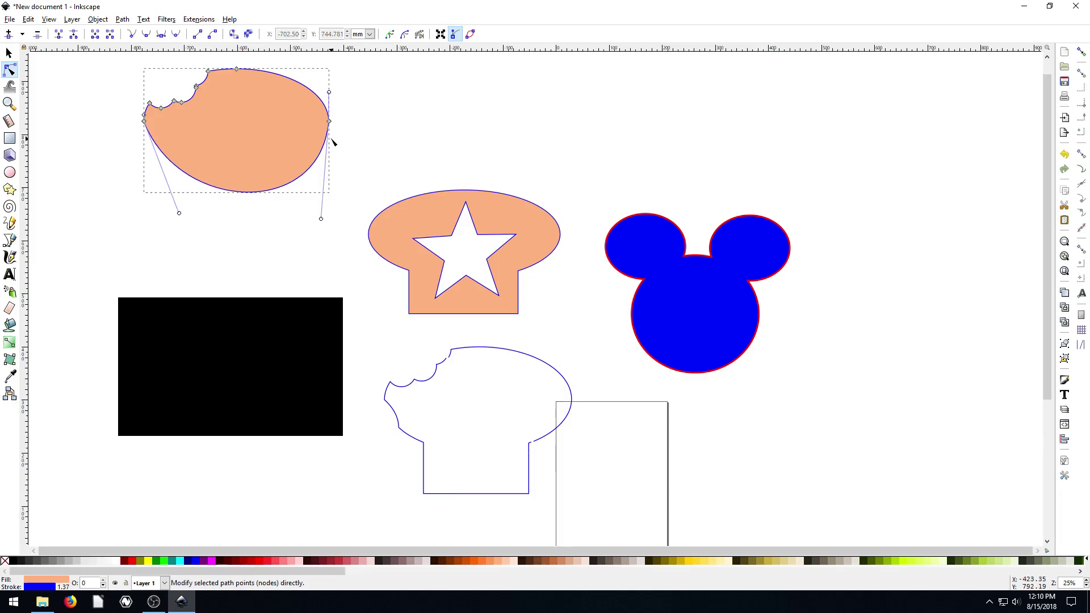
Raise the side curve handles to flatten the loaf's base into a dome
{"action": "left_click_drag", "start_coordinate": [321, 220], "coordinate": [293, 128]}
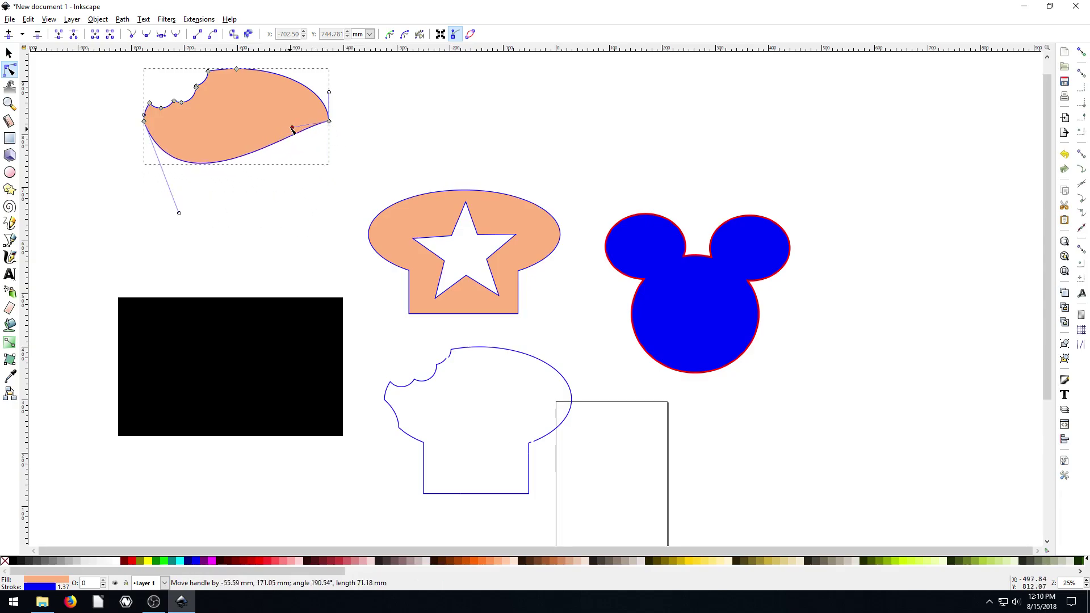
{"action": "left_click_drag", "start_coordinate": [178, 213], "coordinate": [148, 171]}
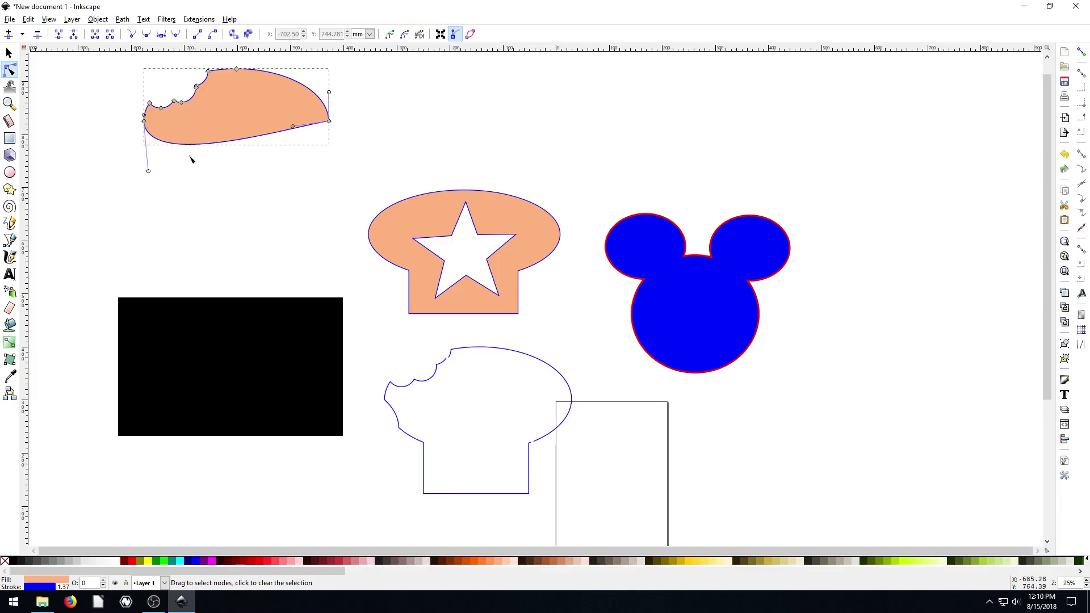
{"action": "left_click", "coordinate": [172, 190]}
{"action": "left_click", "coordinate": [8, 52]}
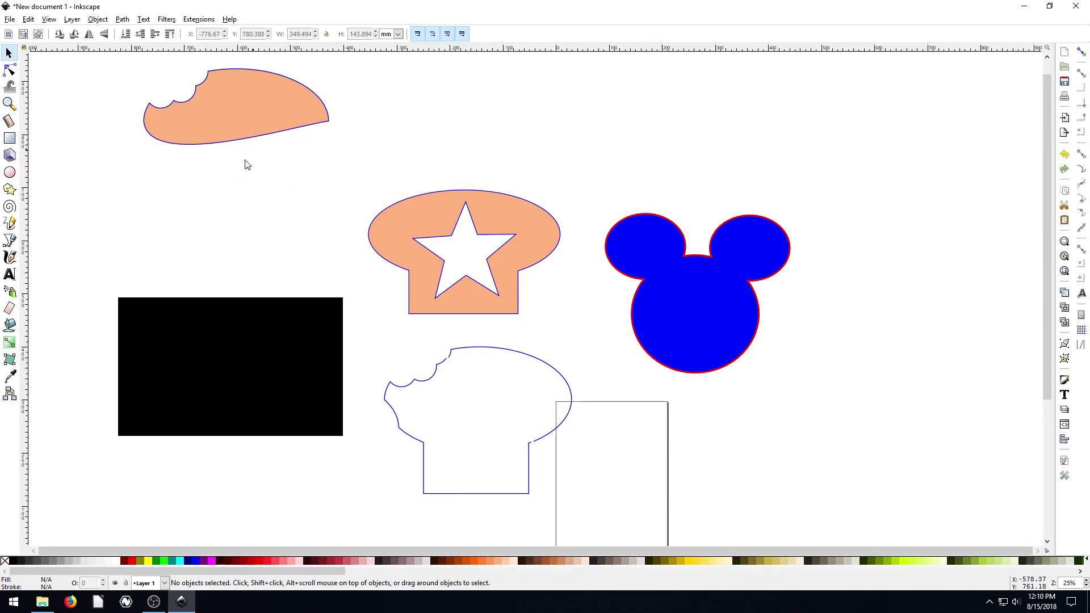
Move the black rectangle up-left and narrow it to 325 wide
{"action": "left_click", "coordinate": [216, 382]}
{"action": "left_click_drag", "start_coordinate": [216, 382], "coordinate": [195, 298]}
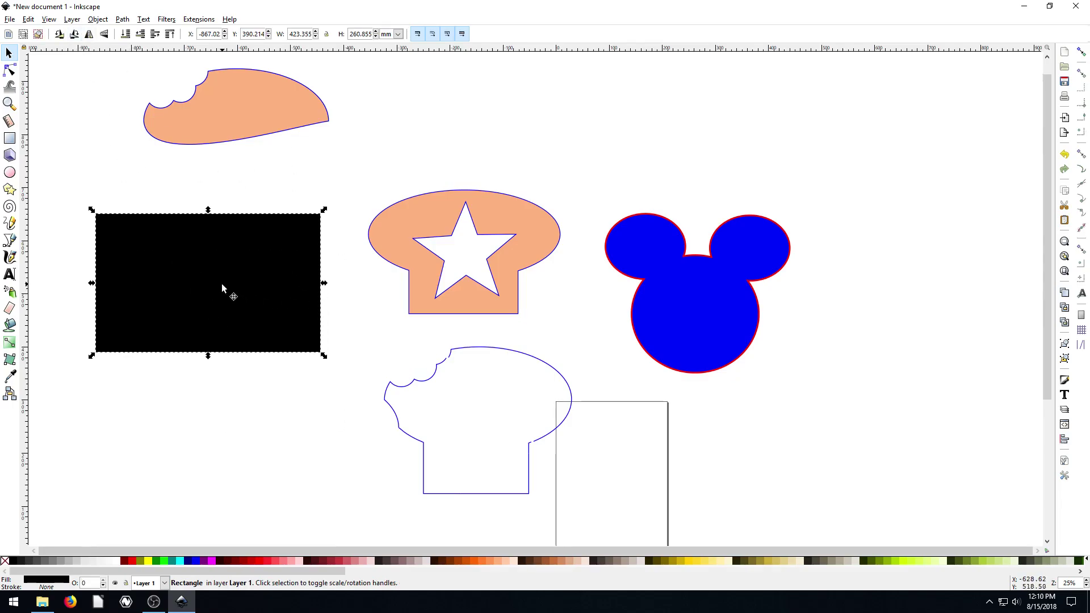
{"action": "left_click_drag", "start_coordinate": [324, 282], "coordinate": [270, 282]}
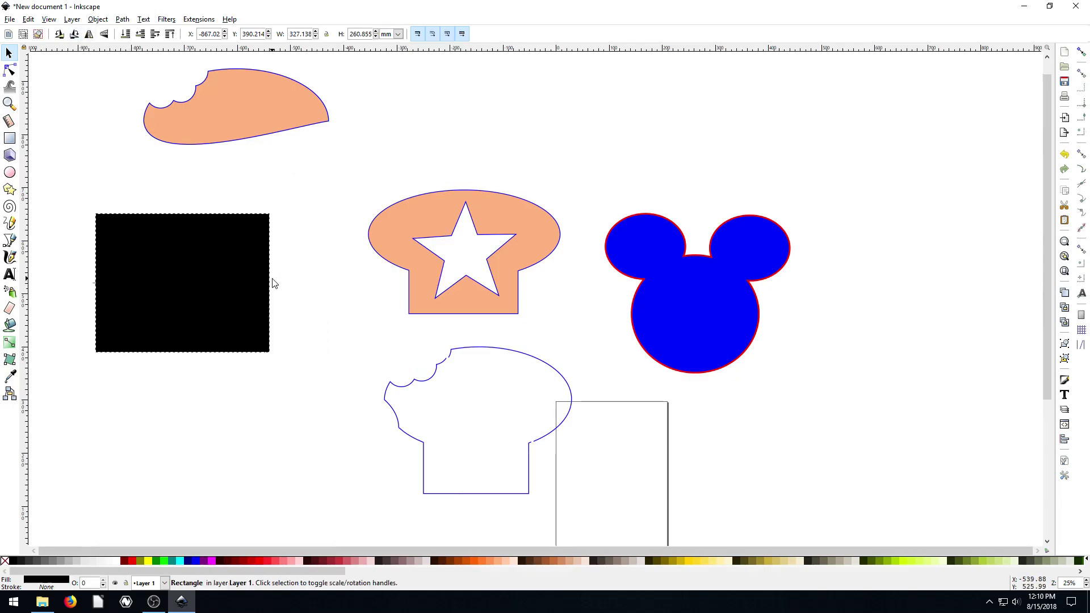
Close the Path menu without applying anything and zoom out to view all shapes
{"action": "left_click", "coordinate": [122, 19]}
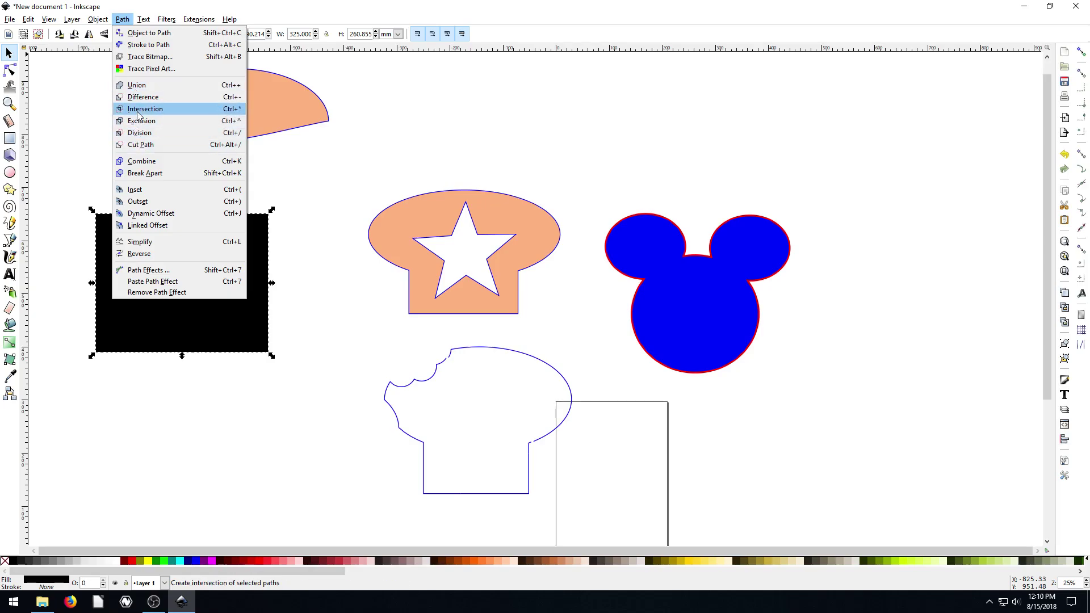
{"action": "left_click", "coordinate": [370, 141]}
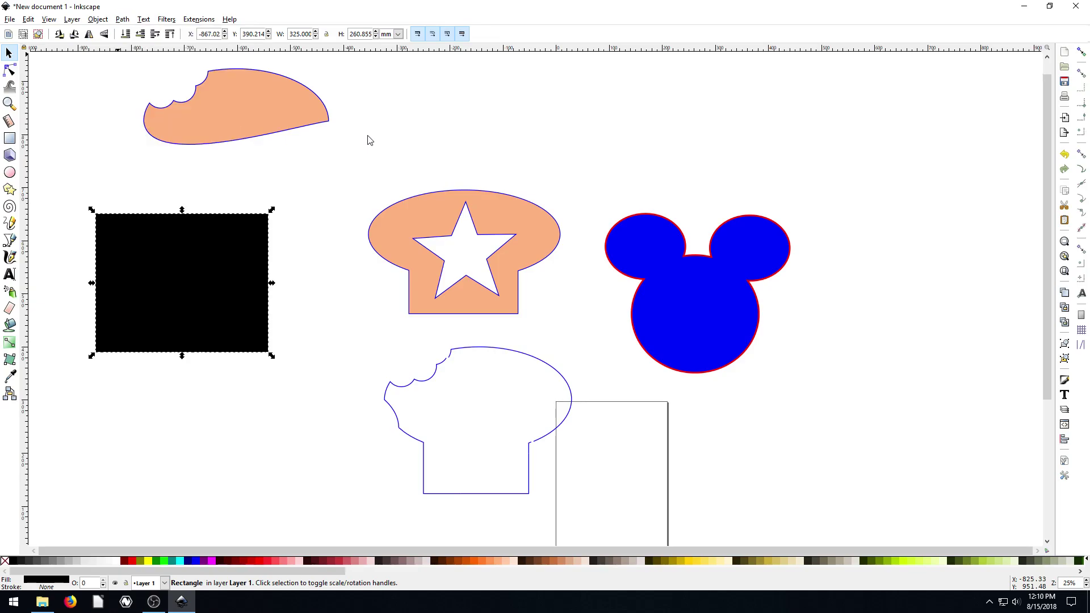
{"action": "key", "text": "minus"}
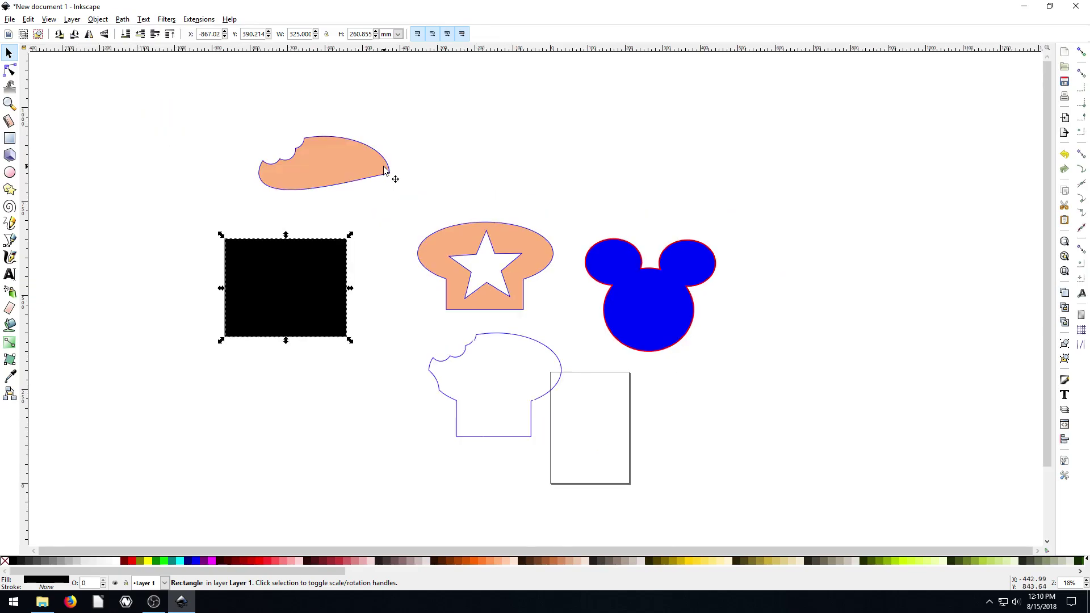
{"action": "key", "text": "plus"}
{"action": "key", "text": "plus"}
{"action": "key", "text": "minus"}
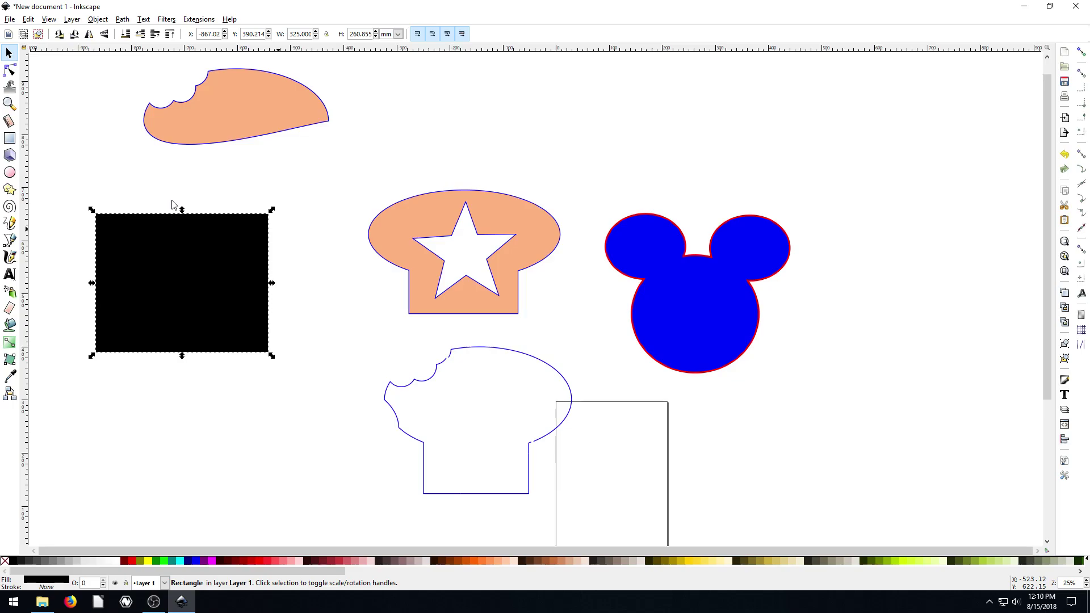
Open the Inkscape: Advanced tutorial from Help > Tutorials
{"action": "left_click", "coordinate": [229, 19]}
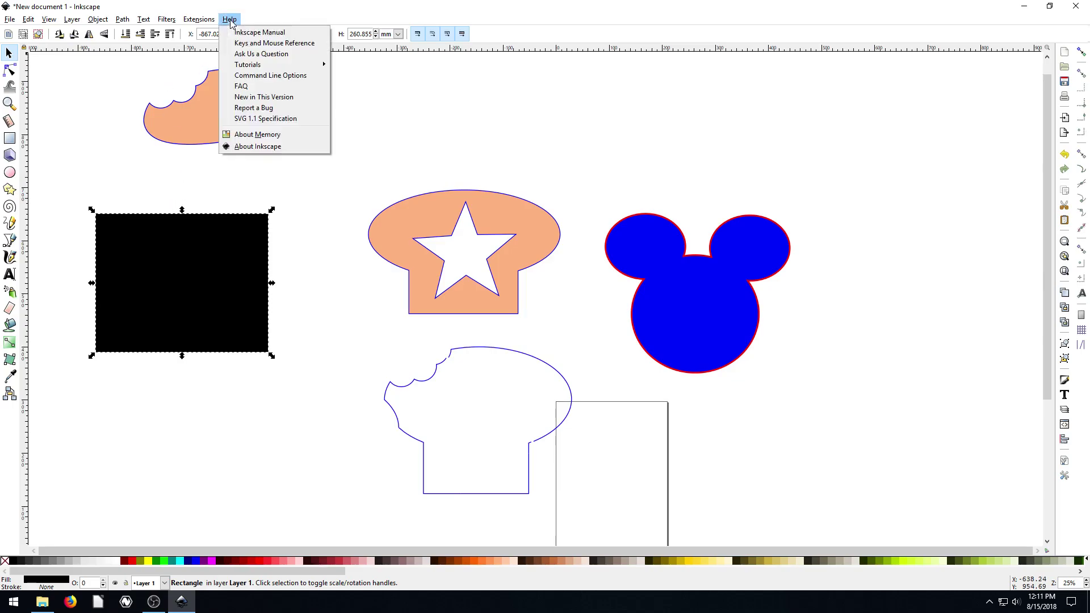
{"action": "mouse_move", "coordinate": [198, 21]}
{"action": "mouse_move", "coordinate": [252, 71]}
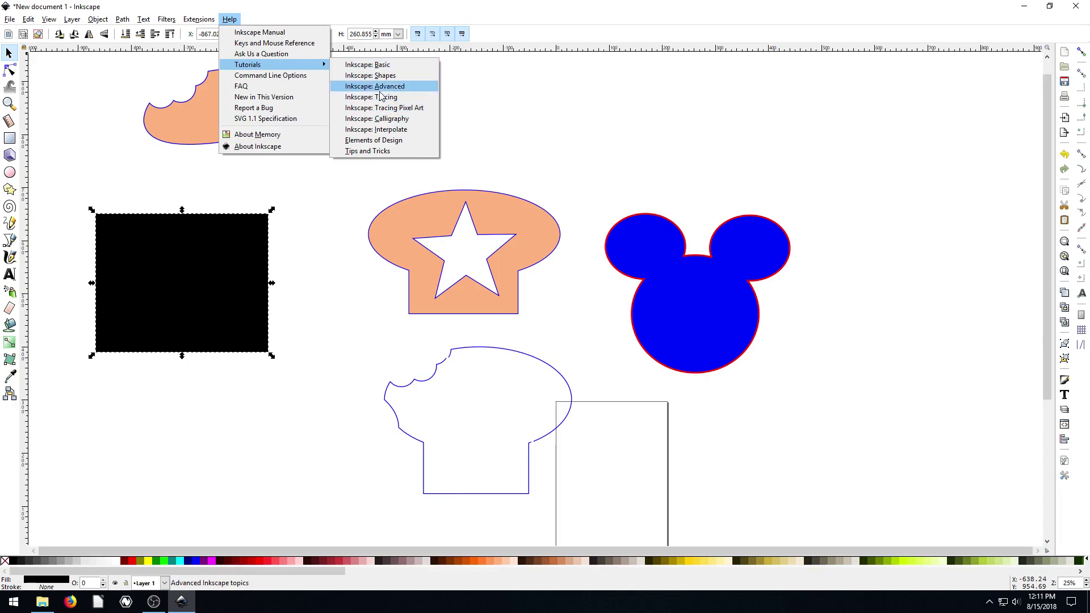
{"action": "left_click", "coordinate": [369, 85]}
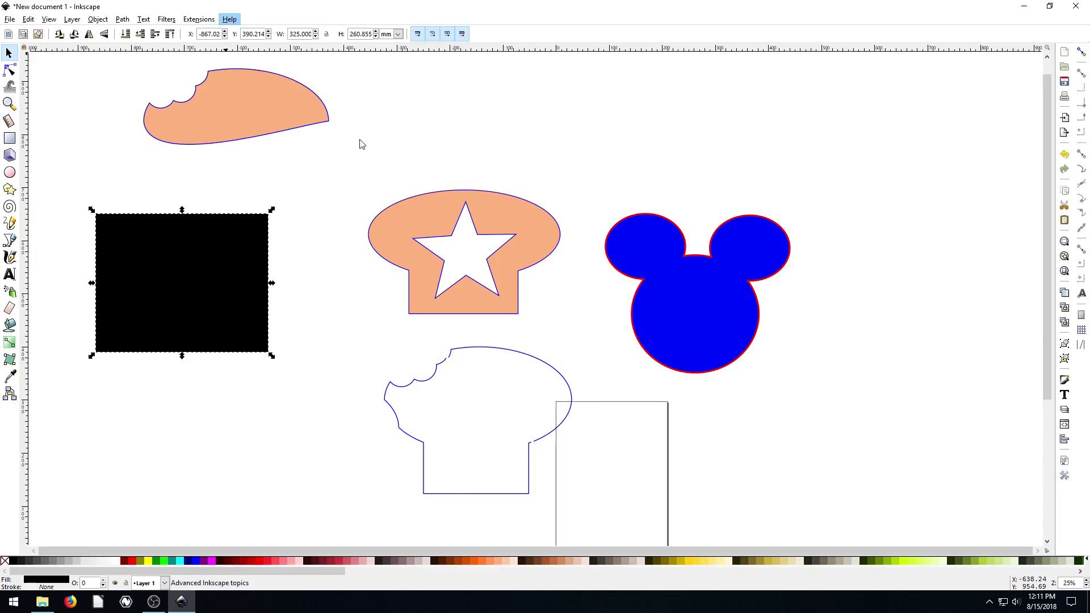
Maximize the tutorial window and scroll down to the Boolean operations section
{"action": "left_click", "coordinate": [227, 10]}
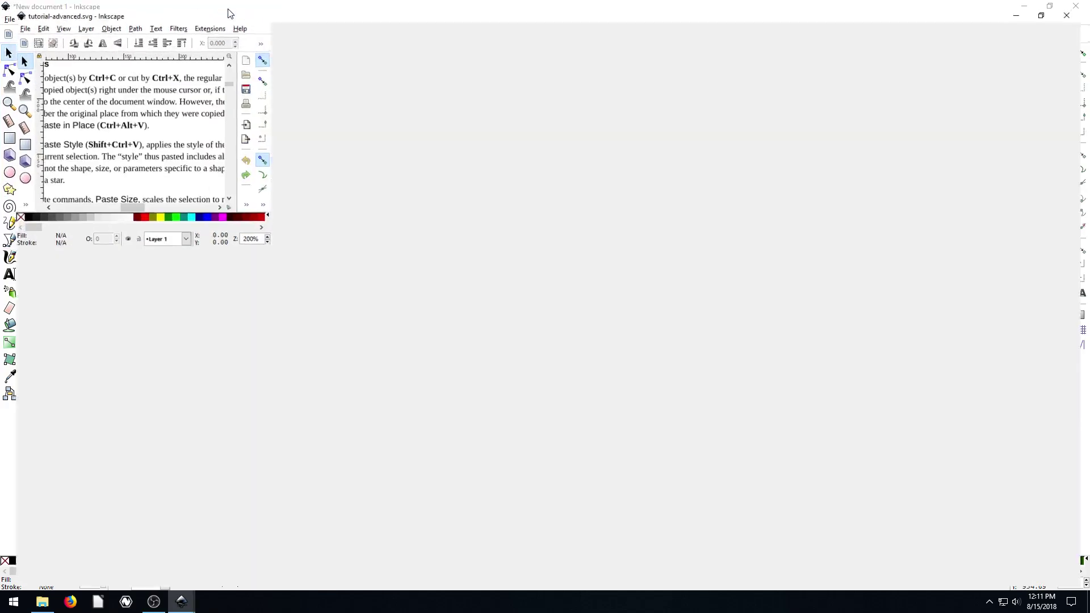
{"action": "left_click", "coordinate": [405, 7]}
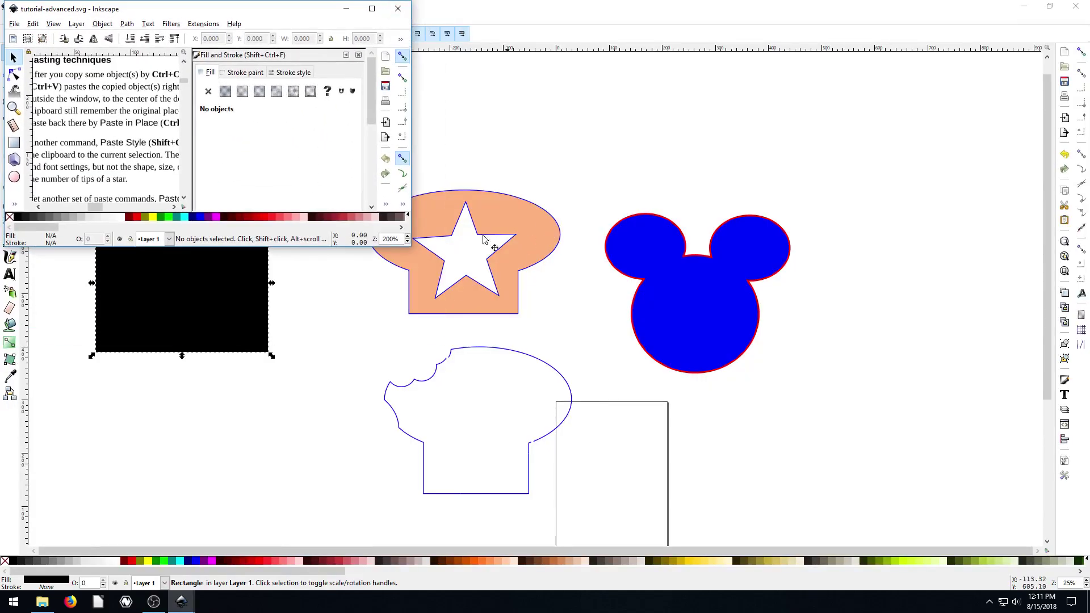
{"action": "left_click", "coordinate": [372, 8]}
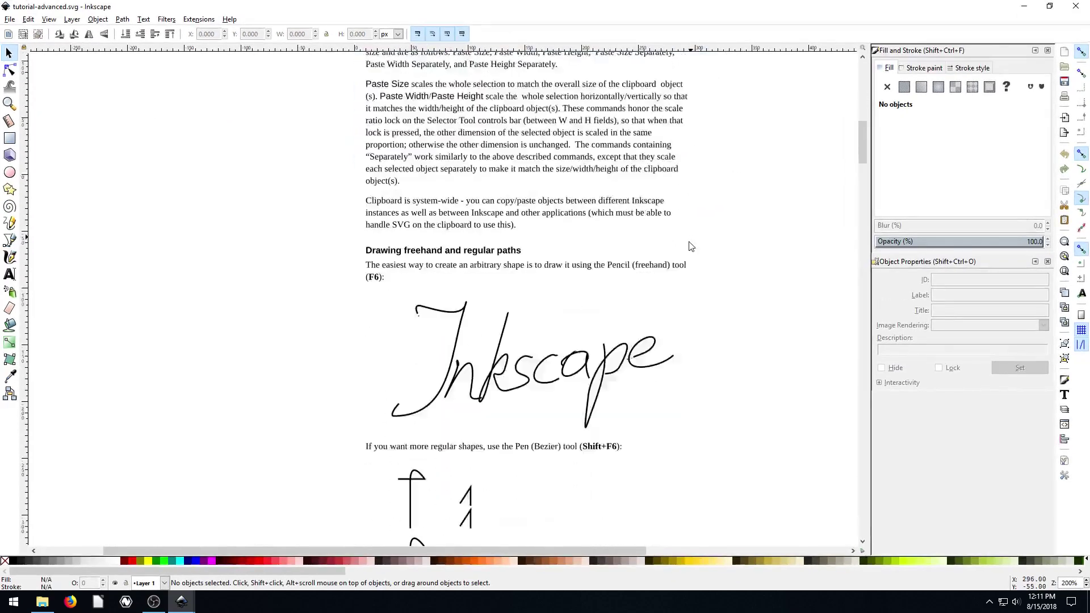
{"action": "mouse_move", "coordinate": [861, 151]}
{"action": "left_mouse_down"}
{"action": "mouse_move", "coordinate": [873, 528]}
{"action": "mouse_move", "coordinate": [866, 311]}
{"action": "left_mouse_up"}
Drag the tutorial's blue rectangle and red circle to new positions
{"action": "scroll", "coordinate": [452, 321], "scroll_direction": "up", "scroll_amount": 1, "text": "ctrl"}
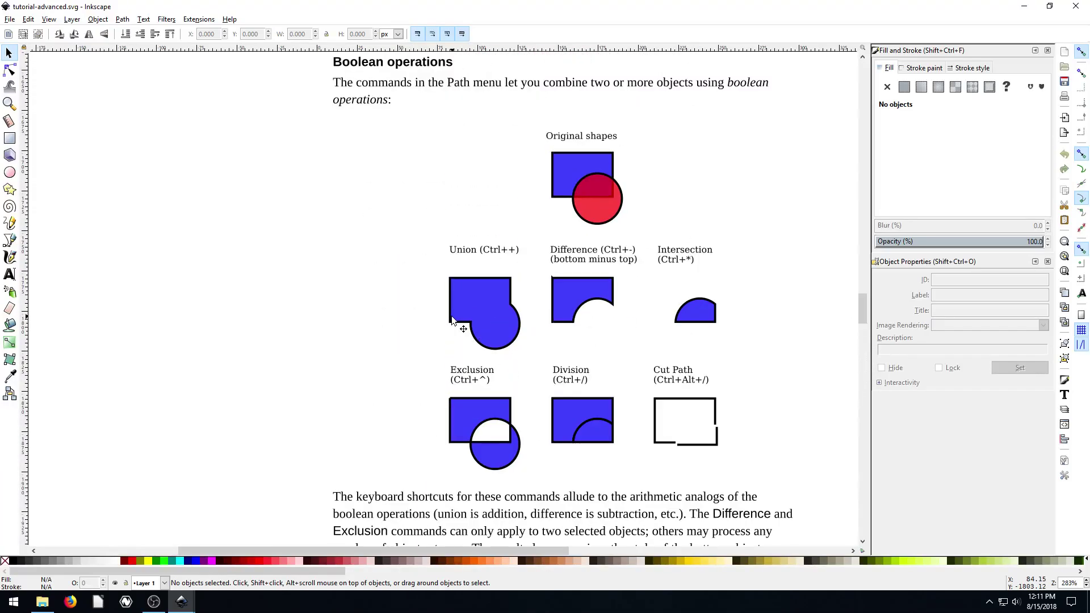
{"action": "left_click_drag", "start_coordinate": [584, 339], "coordinate": [487, 341]}
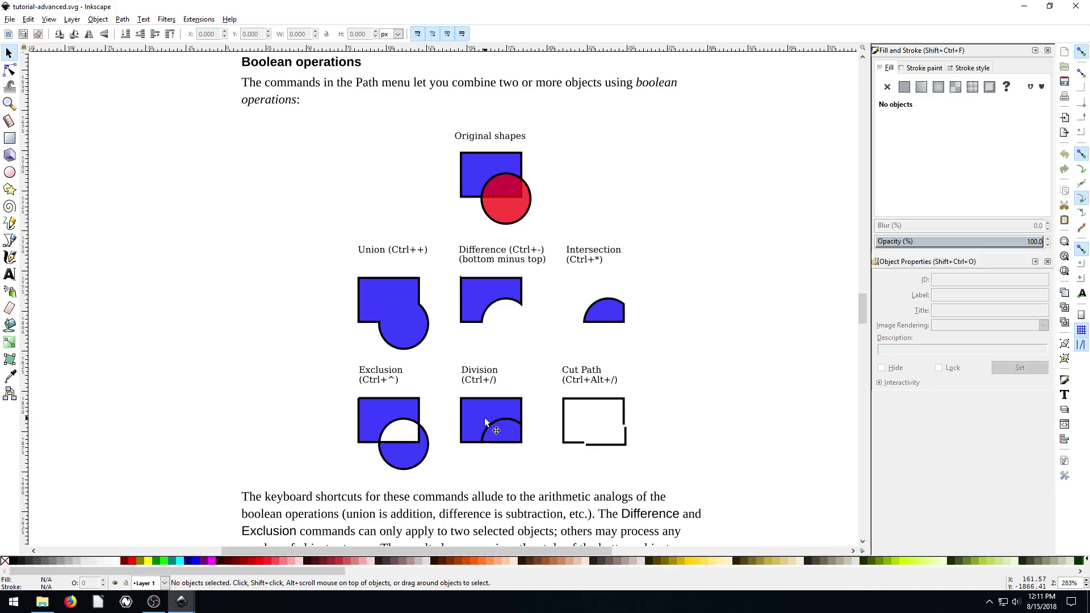
{"action": "left_click_drag", "start_coordinate": [485, 165], "coordinate": [355, 167]}
{"action": "left_click_drag", "start_coordinate": [495, 198], "coordinate": [364, 199]}
Move the Boolean operations intro paragraph to the left
{"action": "scroll", "coordinate": [299, 233], "scroll_direction": "up", "scroll_amount": 8}
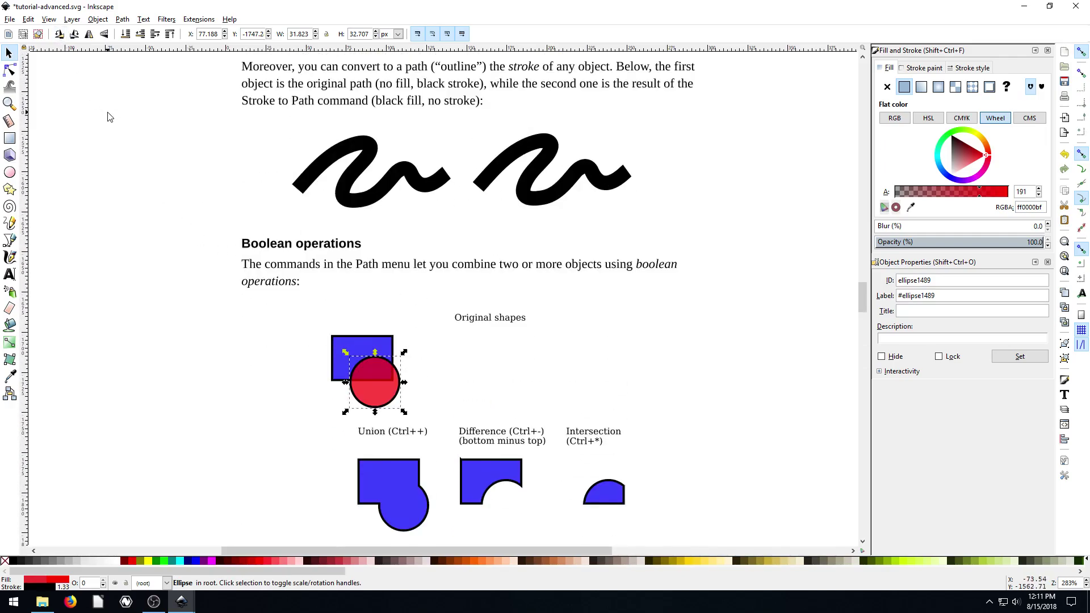
{"action": "scroll", "coordinate": [343, 275], "scroll_direction": "down", "scroll_amount": 2}
{"action": "scroll", "coordinate": [343, 275], "scroll_direction": "up", "scroll_amount": 2}
{"action": "left_click", "coordinate": [360, 176]}
{"action": "left_click", "coordinate": [508, 165]}
{"action": "left_click", "coordinate": [383, 276]}
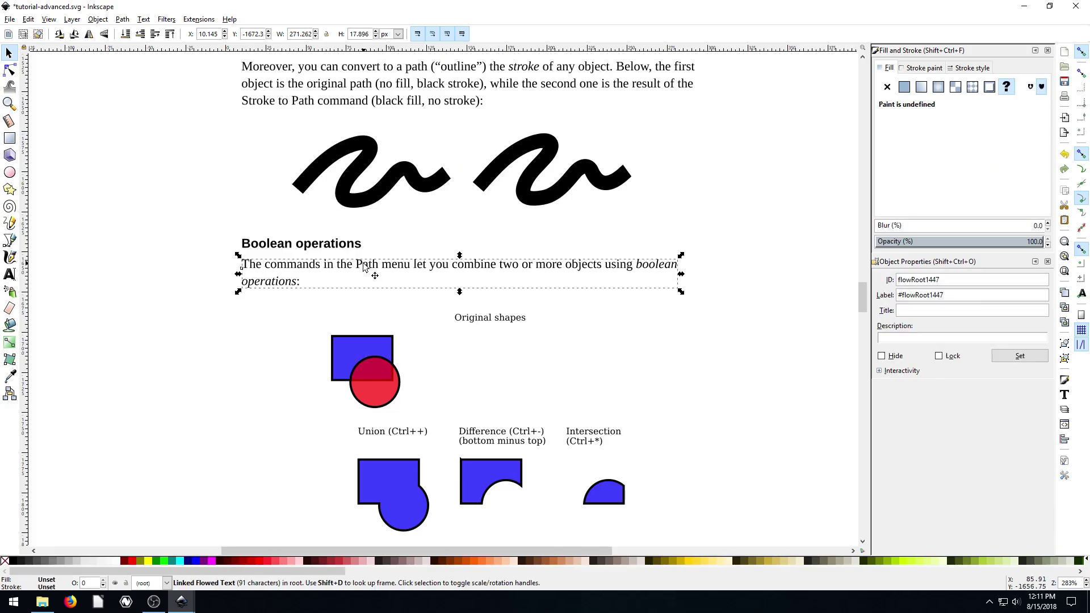
{"action": "left_click_drag", "start_coordinate": [384, 276], "coordinate": [220, 285]}
Shift the red circle onto the rectangle's lower-right corner and select both shapes
{"action": "scroll", "coordinate": [417, 317], "scroll_direction": "down", "scroll_amount": 5}
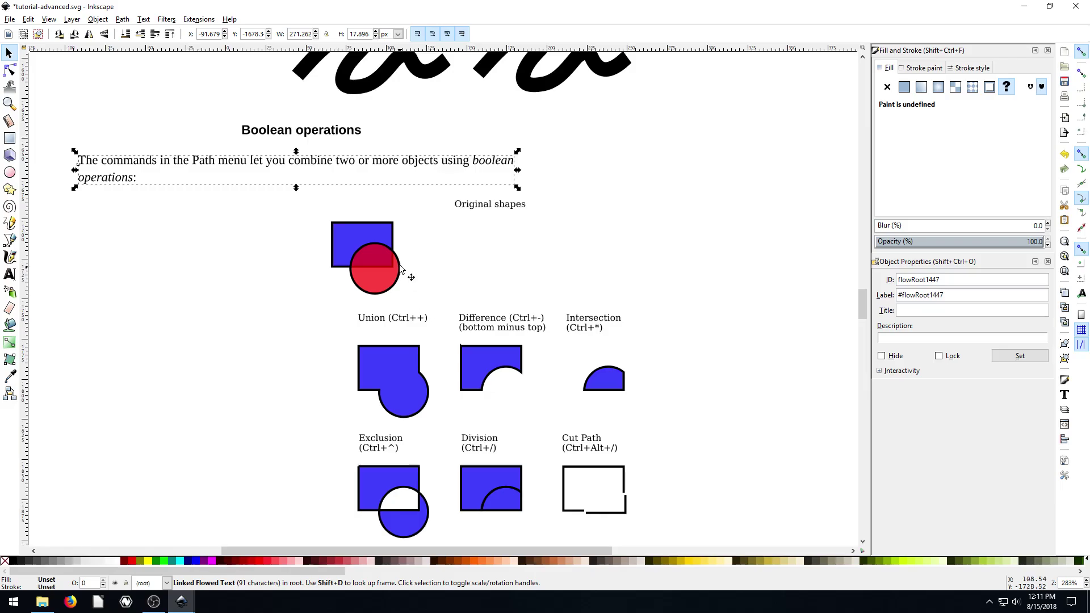
{"action": "left_click", "coordinate": [398, 272]}
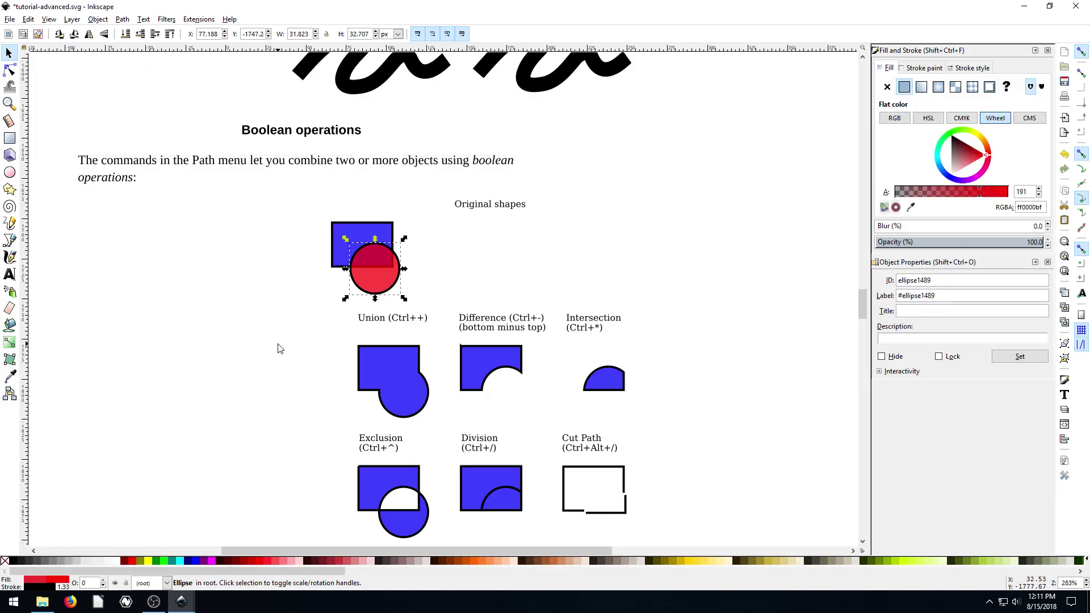
{"action": "left_click_drag", "start_coordinate": [373, 269], "coordinate": [397, 262]}
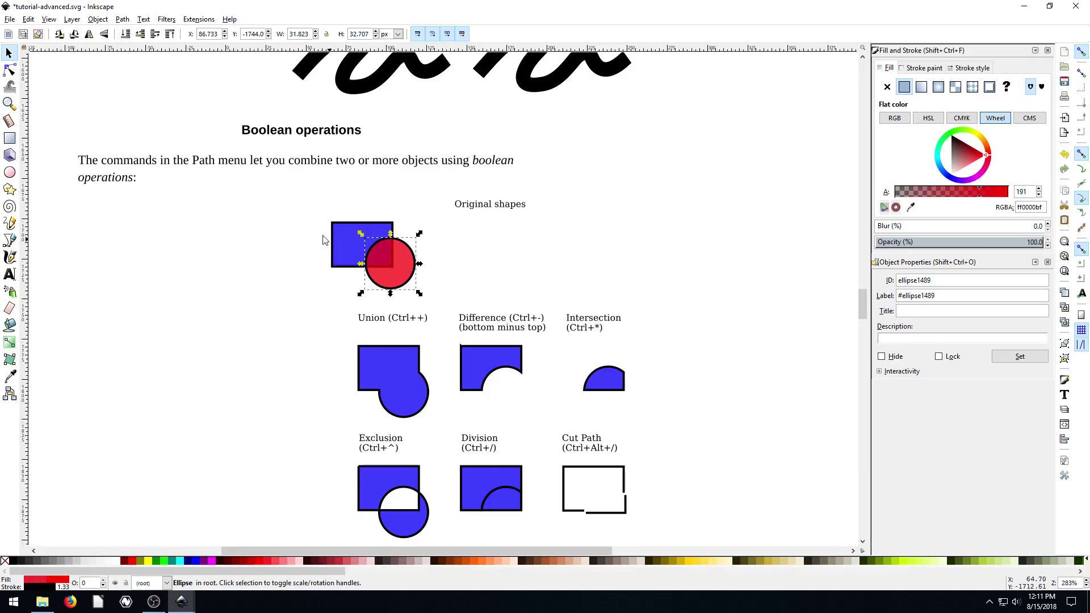
{"action": "left_click_drag", "start_coordinate": [296, 197], "coordinate": [441, 310]}
Apply Path > Union to the rectangle and circle, then undo it
{"action": "left_click", "coordinate": [123, 20]}
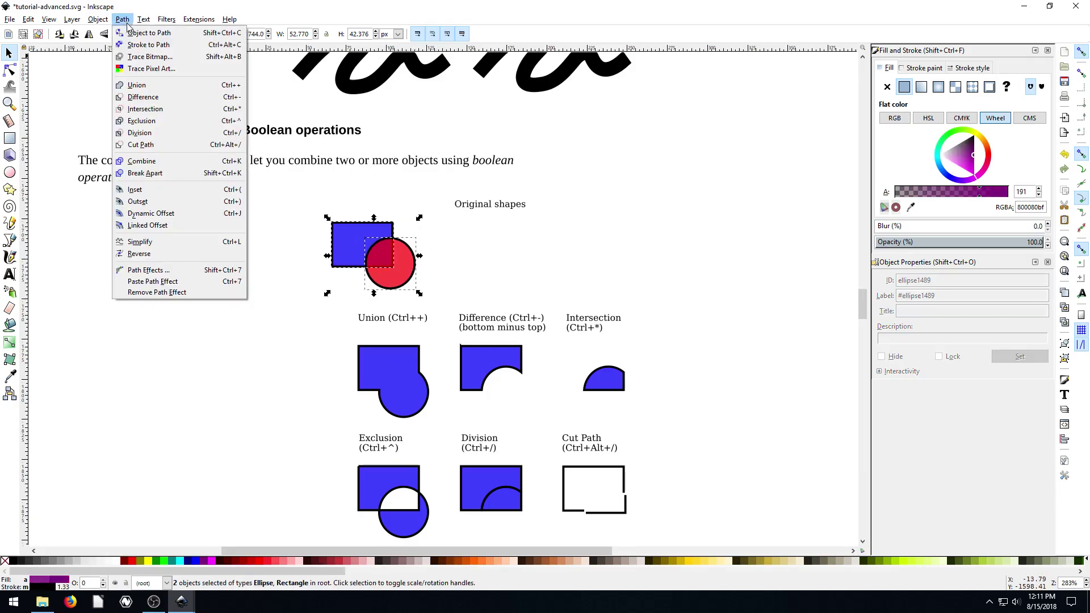
{"action": "left_click", "coordinate": [136, 84]}
{"action": "mouse_move", "coordinate": [349, 248]}
{"action": "left_mouse_down"}
{"action": "mouse_move", "coordinate": [311, 247]}
{"action": "mouse_move", "coordinate": [343, 247]}
{"action": "left_mouse_up"}
{"action": "left_click_drag", "start_coordinate": [375, 351], "coordinate": [349, 344]}
{"action": "left_click", "coordinate": [359, 254]}
{"action": "key", "text": "ctrl+z"}
{"action": "left_click_drag", "start_coordinate": [394, 279], "coordinate": [400, 279]}
{"action": "key", "text": "ctrl+z"}
Divide the rectangle along the circle with Path > Division and pull the pieces apart
{"action": "left_click_drag", "start_coordinate": [265, 183], "coordinate": [431, 306]}
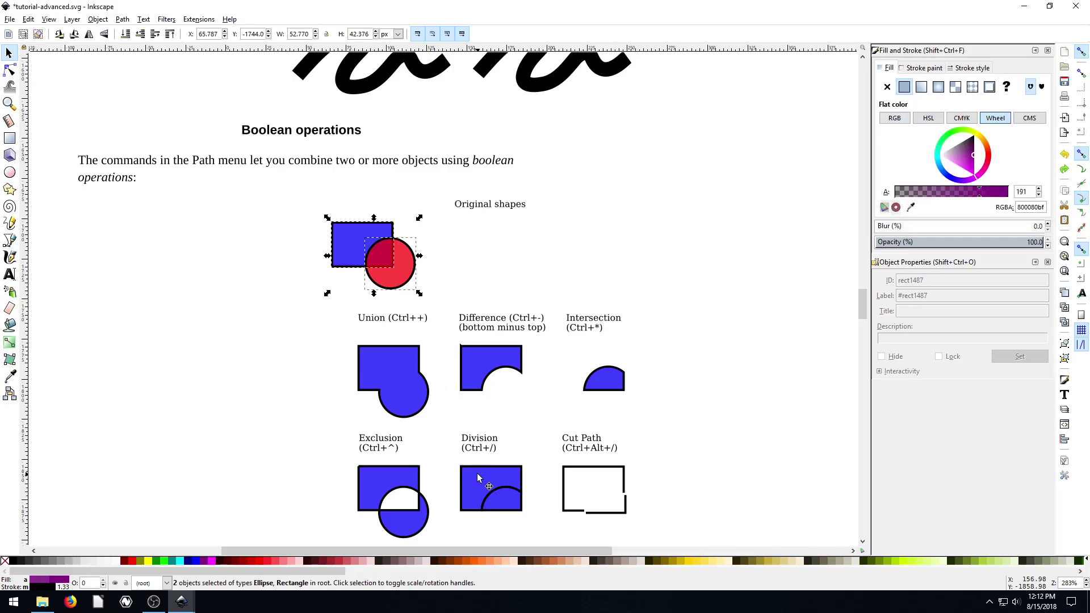
{"action": "left_click", "coordinate": [123, 18]}
{"action": "left_click", "coordinate": [142, 122]}
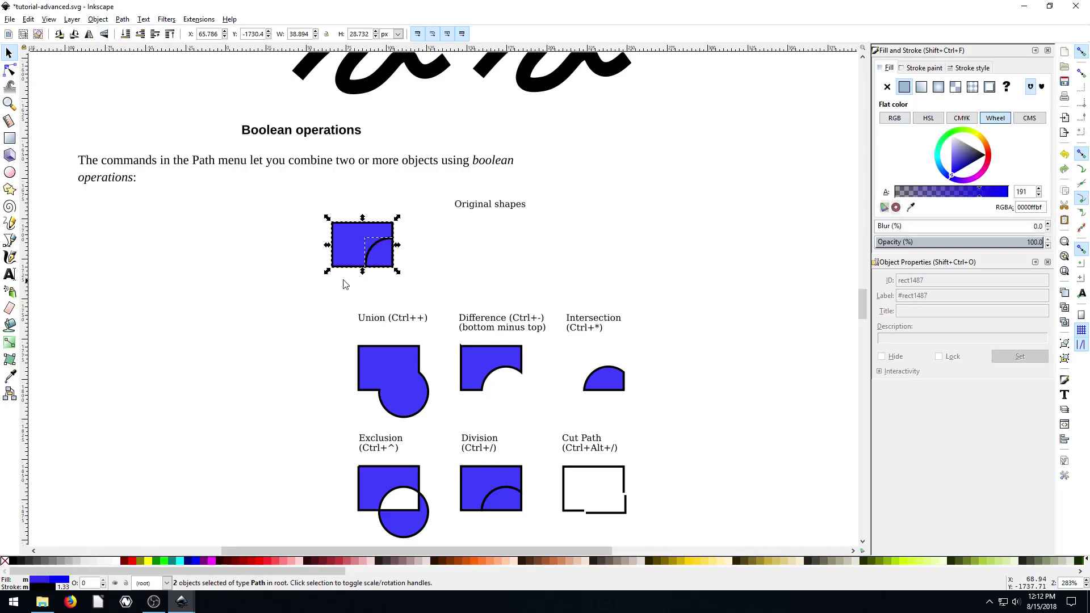
{"action": "left_click", "coordinate": [482, 482]}
{"action": "left_click_drag", "start_coordinate": [482, 482], "coordinate": [473, 478]}
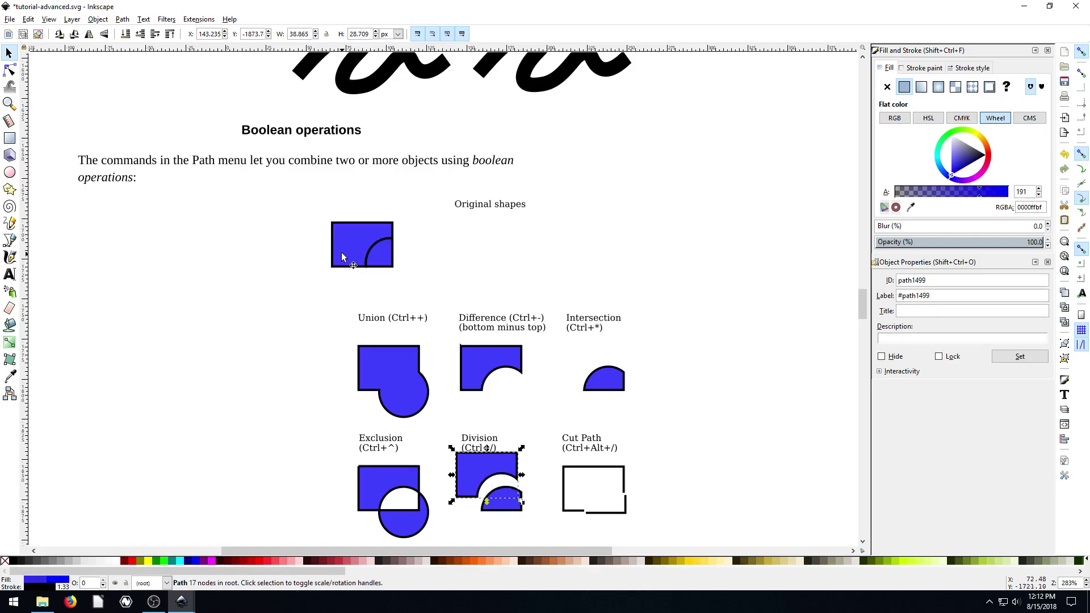
{"action": "left_click_drag", "start_coordinate": [342, 254], "coordinate": [312, 250]}
{"action": "left_click_drag", "start_coordinate": [381, 257], "coordinate": [358, 270]}
{"action": "left_click", "coordinate": [452, 266]}
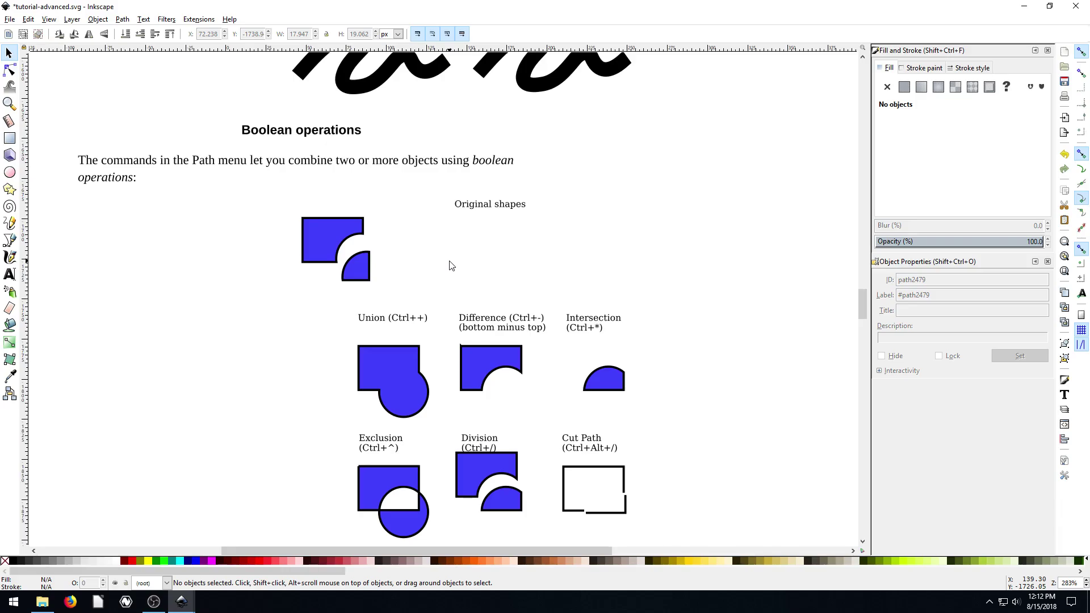
Dismiss the Help menu unused and zoom out to see more of the tutorial page
{"action": "left_click", "coordinate": [229, 21]}
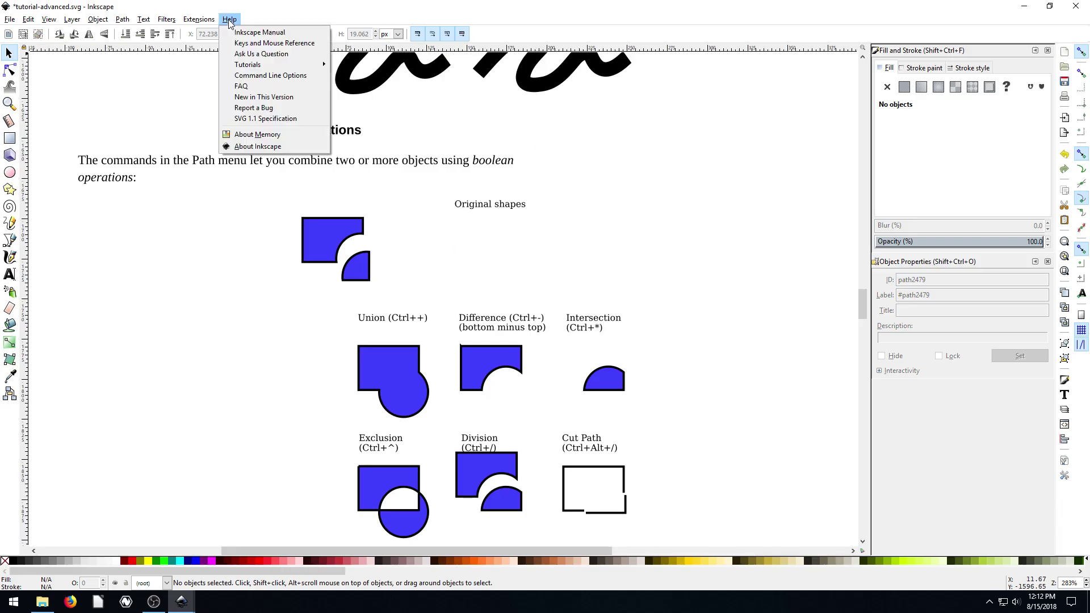
{"action": "mouse_move", "coordinate": [247, 68]}
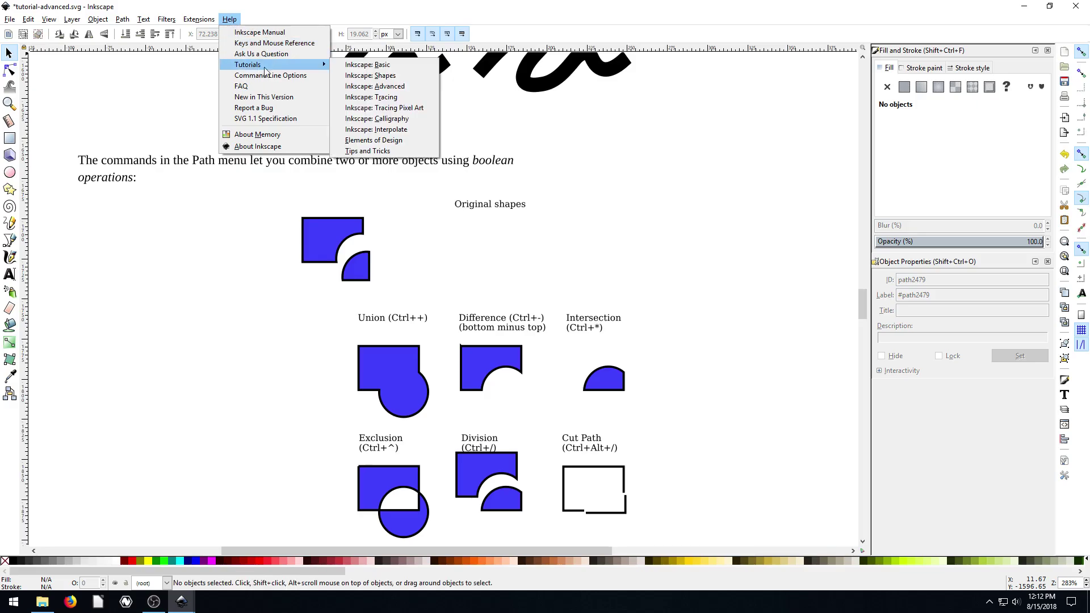
{"action": "left_click", "coordinate": [702, 184]}
{"action": "key", "text": "1"}
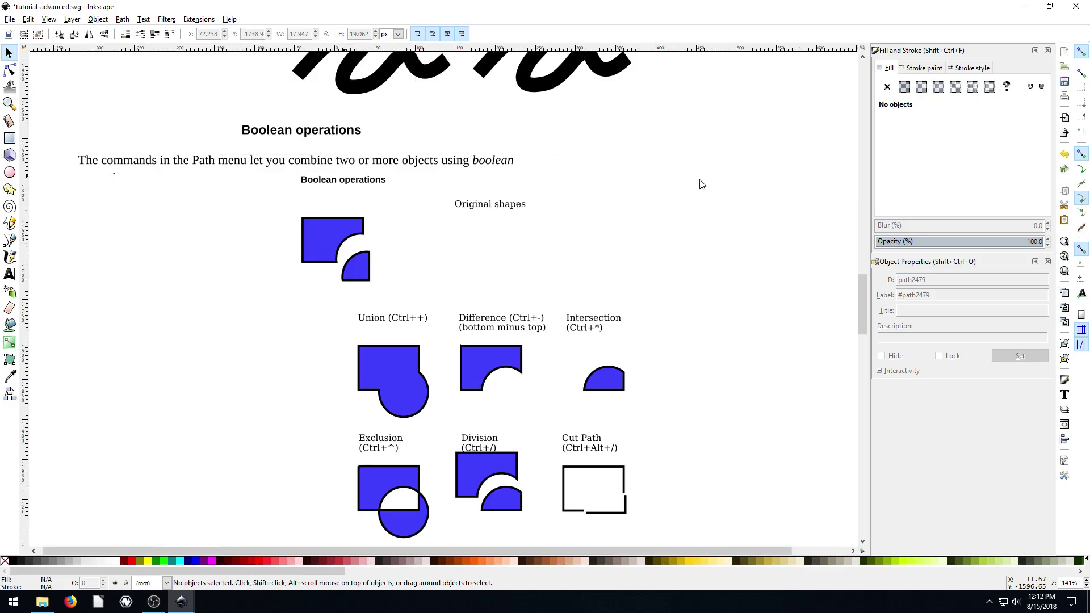
{"action": "scroll", "coordinate": [578, 231], "scroll_direction": "up", "scroll_amount": 15}
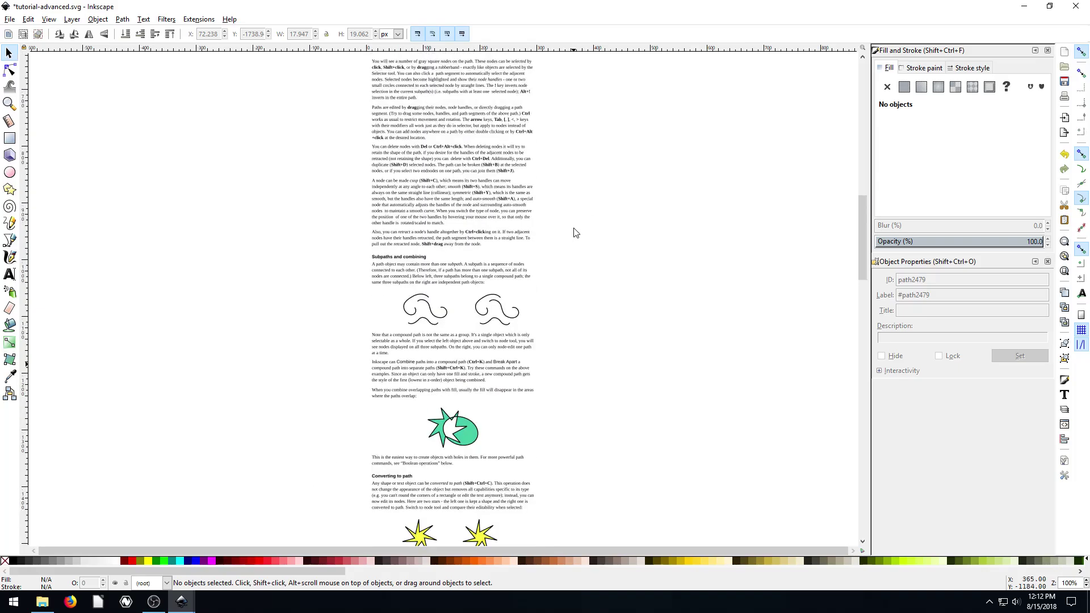
{"action": "scroll", "coordinate": [551, 229], "scroll_direction": "up", "scroll_amount": 17}
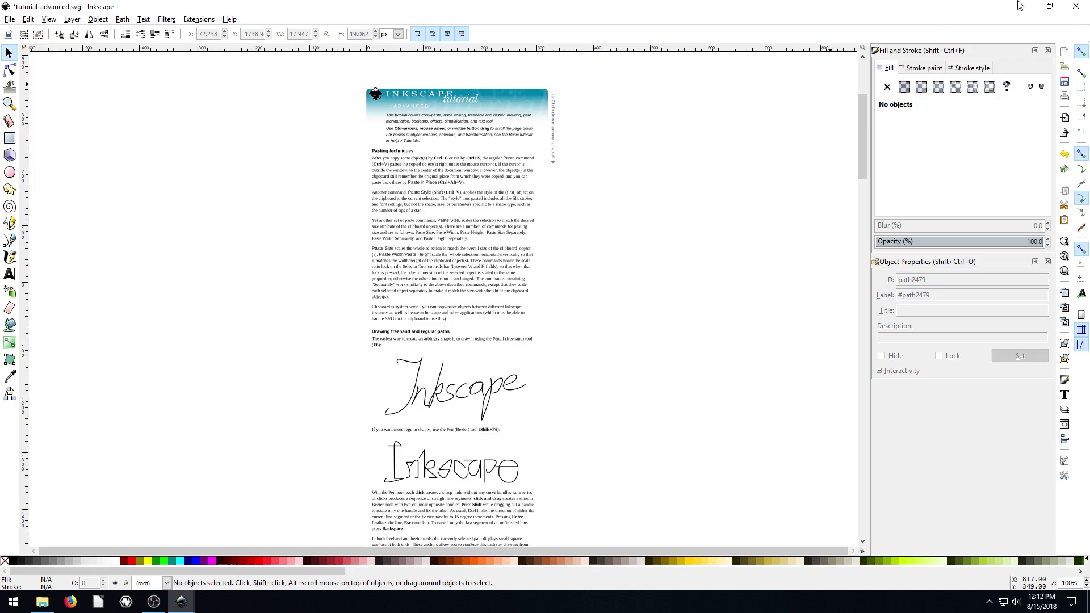
Close the tutorial document, discarding its changes
{"action": "left_click_drag", "start_coordinate": [934, 12], "coordinate": [954, 113]}
{"action": "left_click", "coordinate": [956, 113]}
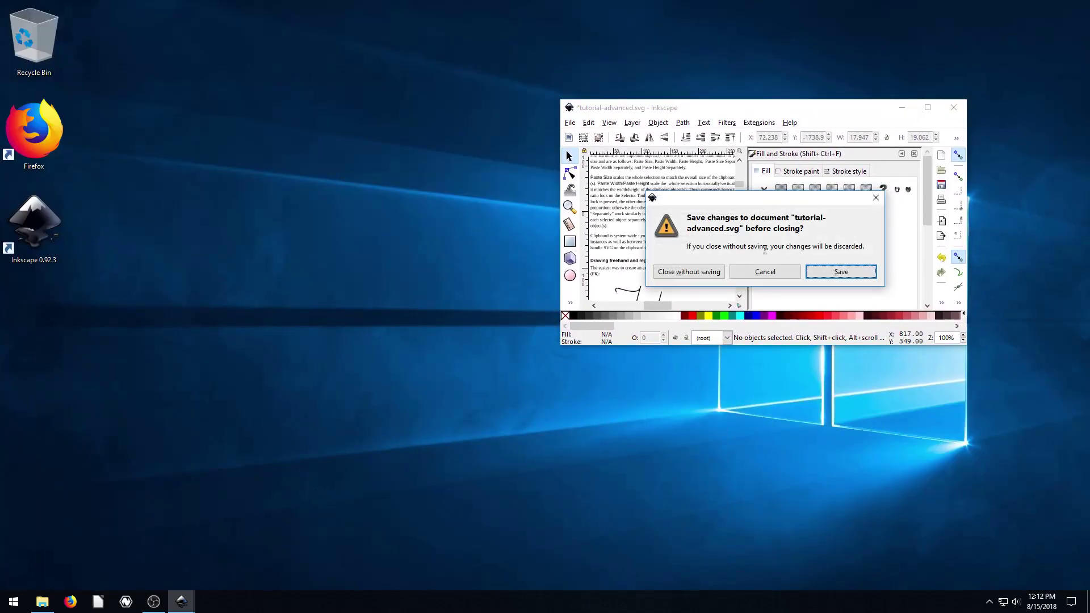
{"action": "left_click", "coordinate": [690, 275]}
Return to the bread-loaf shapes document and dismiss the Path menu without applying anything
{"action": "left_click", "coordinate": [181, 602]}
{"action": "scroll", "coordinate": [437, 332], "scroll_direction": "down", "scroll_amount": 2}
{"action": "scroll", "coordinate": [437, 332], "scroll_direction": "up", "scroll_amount": 6}
{"action": "scroll", "coordinate": [326, 290], "scroll_direction": "down", "scroll_amount": 4}
{"action": "left_click", "coordinate": [123, 20]}
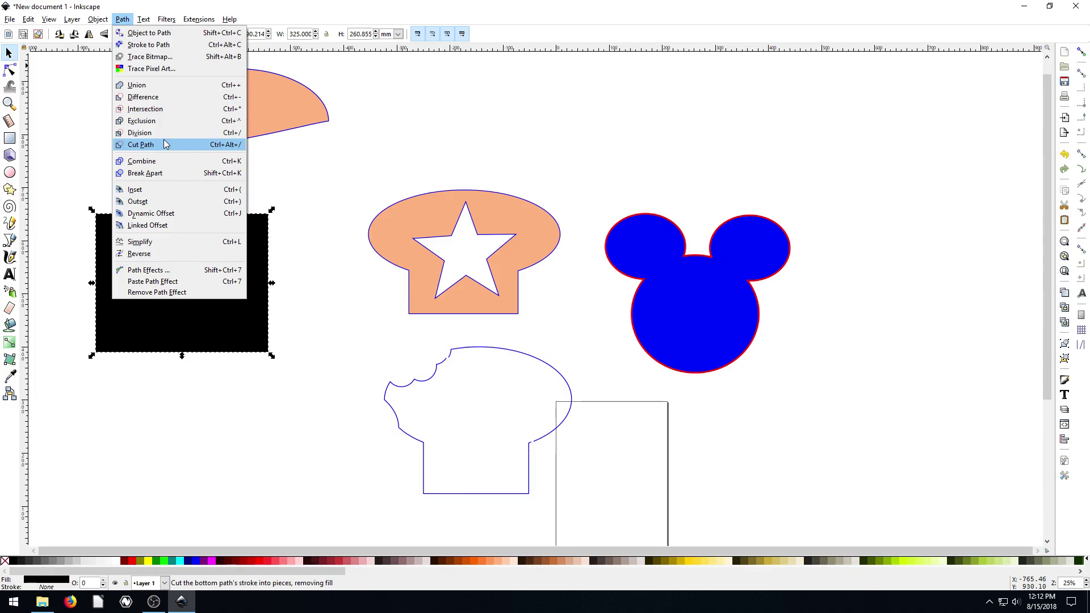
{"action": "left_click", "coordinate": [343, 122]}
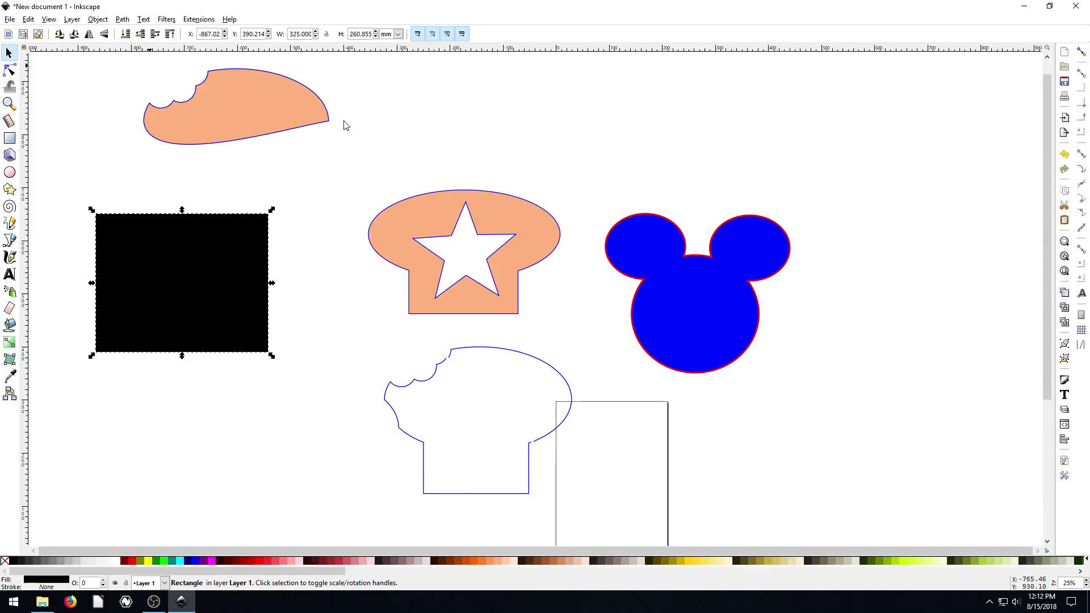